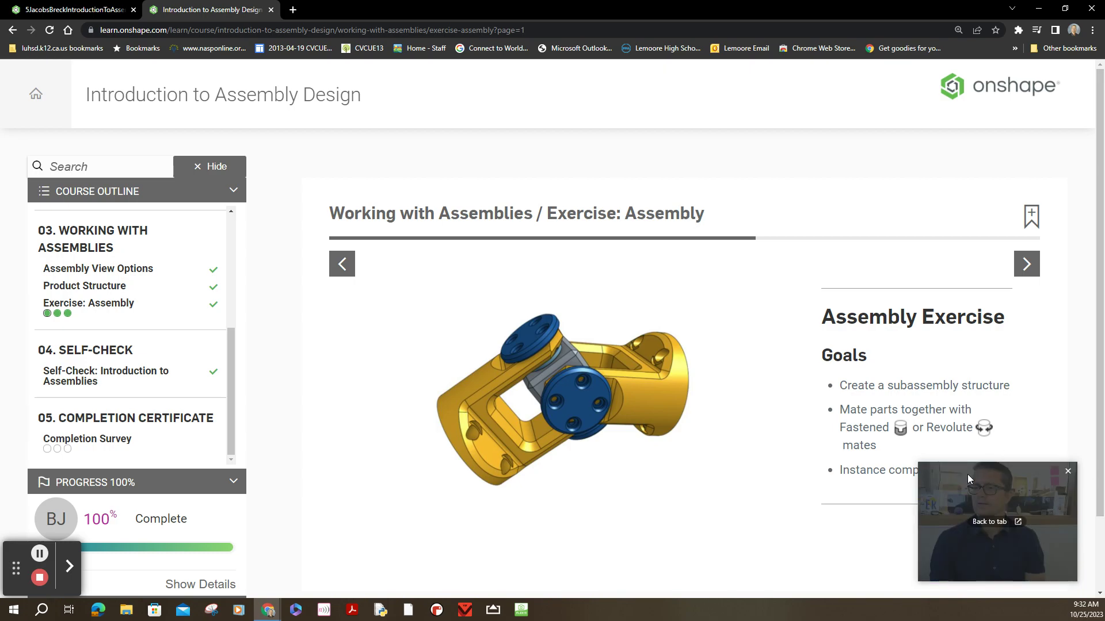
Adjust the Learning Center window and scroll through the exercise page.
drag(968, 474, 936, 160)
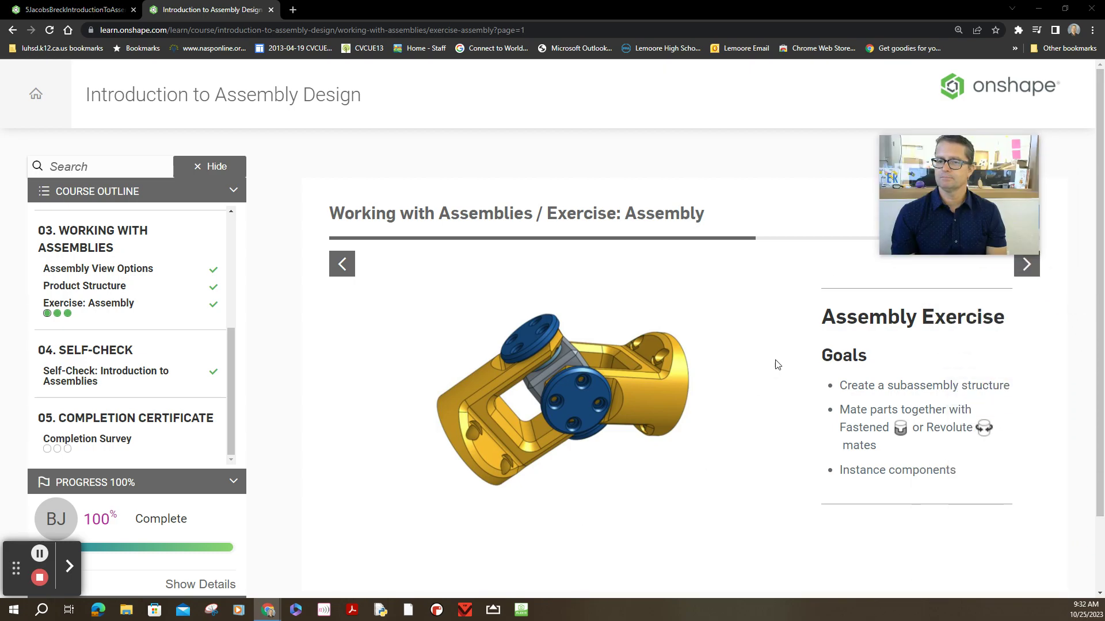
scroll(780, 361, down, 2)
scroll(780, 361, up, 2)
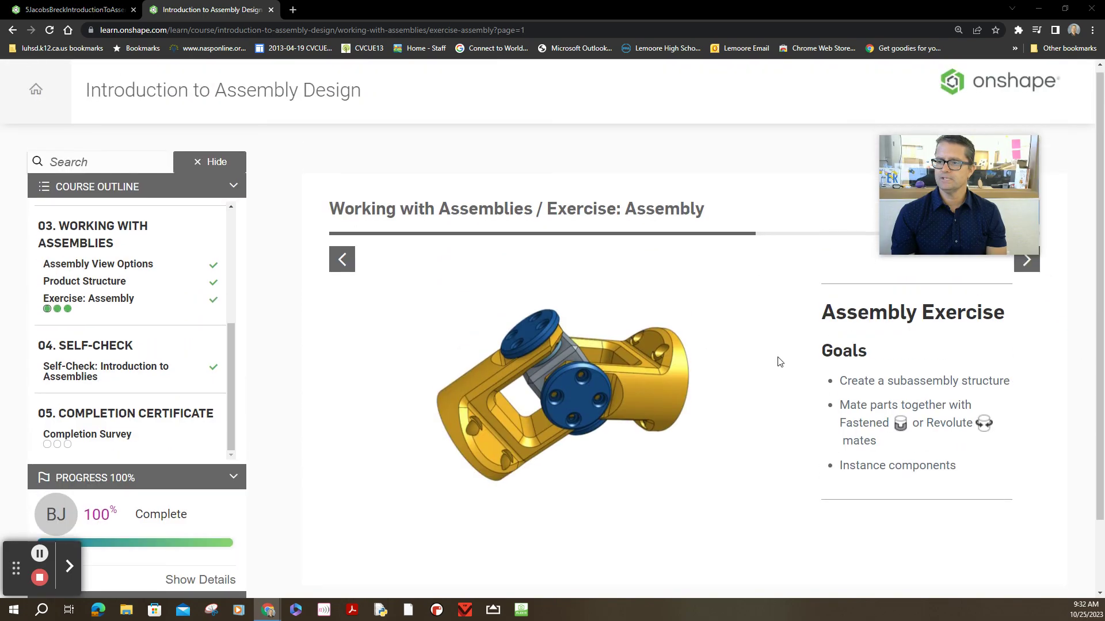
drag(968, 153, 364, 86)
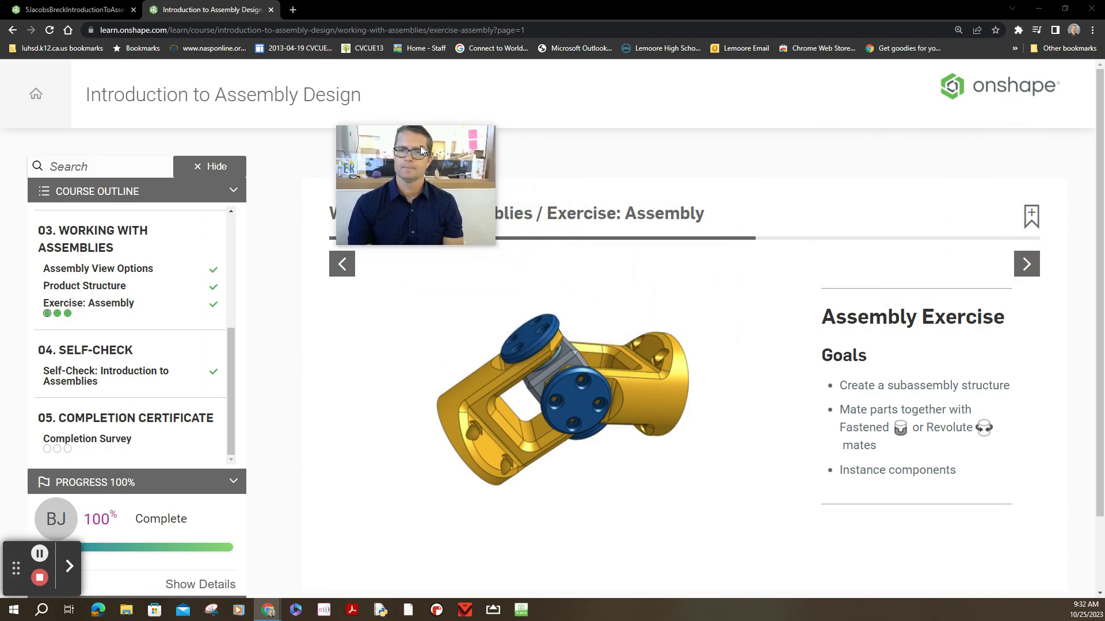
Advance to the exercise's next page and its Step 2 slide on creating the assembly tab.
click(1034, 265)
scroll(918, 380, down, 3)
scroll(817, 444, down, 1)
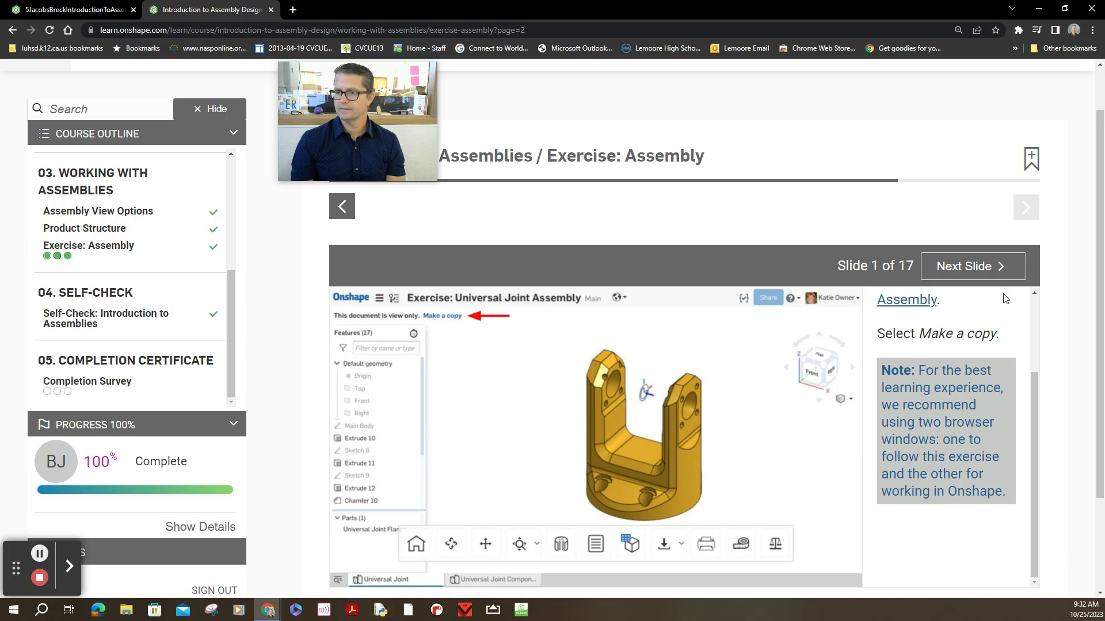
click(1002, 269)
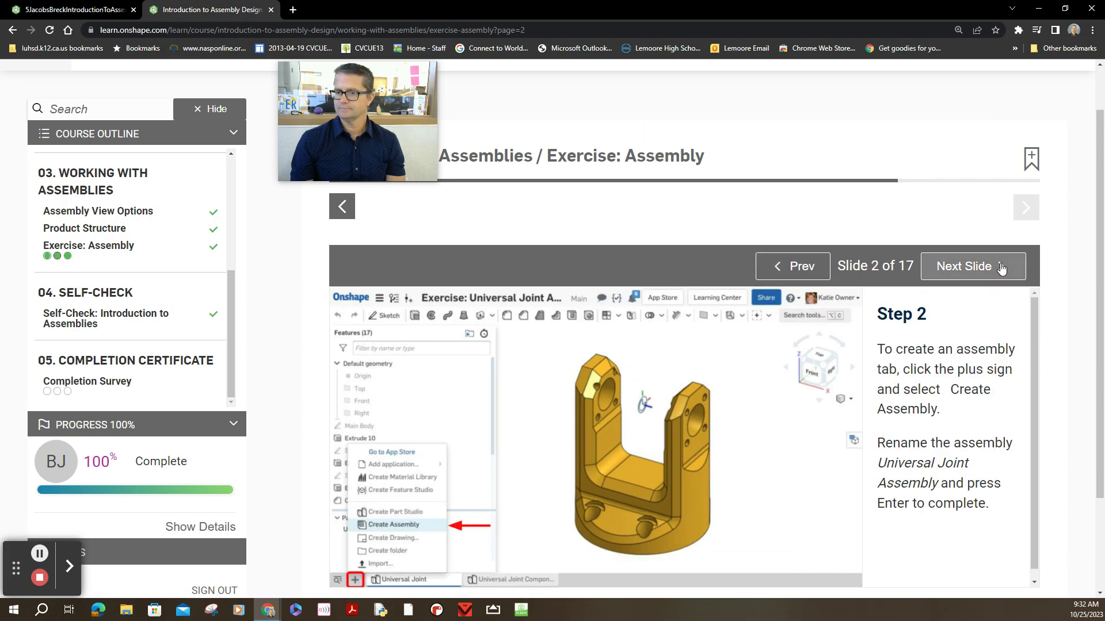
scroll(1011, 333, down, 1)
scroll(695, 491, down, 2)
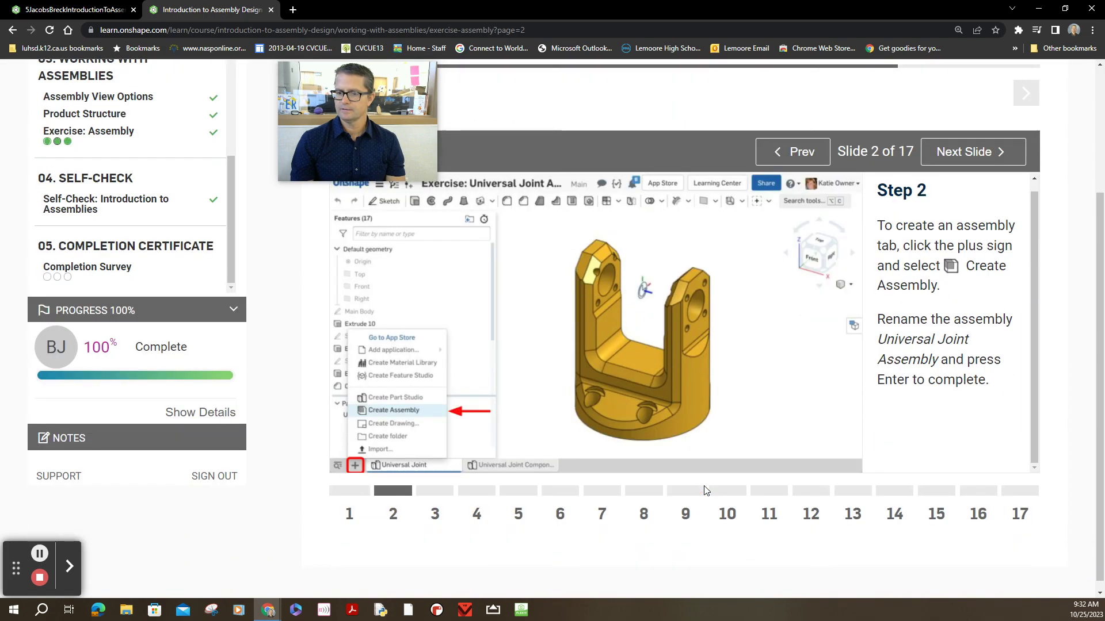
Switch to the Onshape document and show its empty Assembly 1 tab.
click(72, 12)
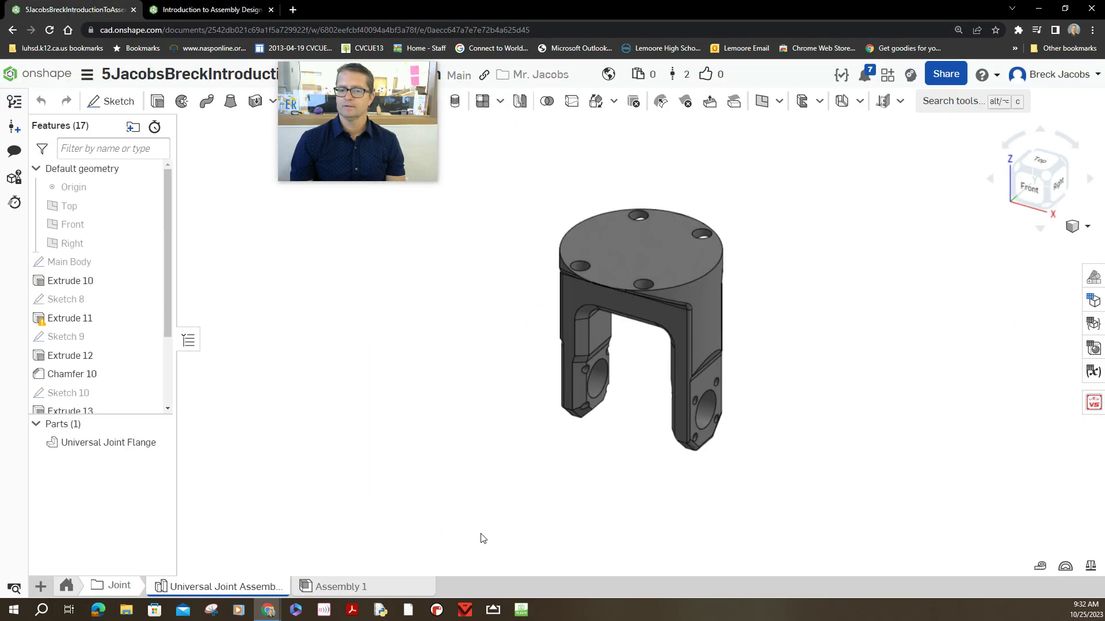
mouse_move(69, 566)
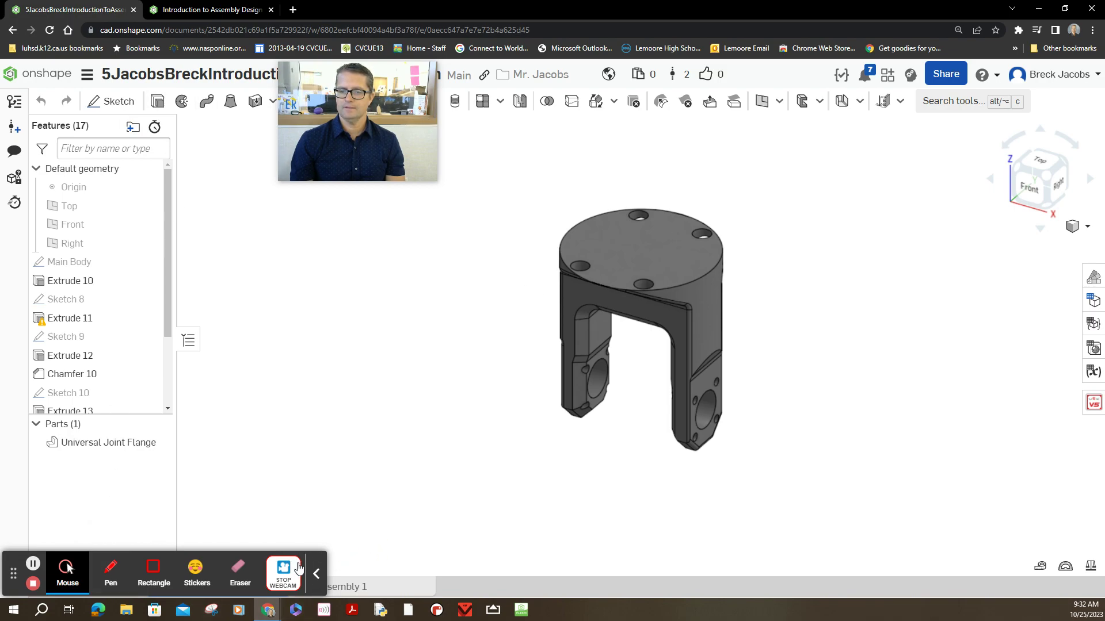
click(316, 573)
click(331, 586)
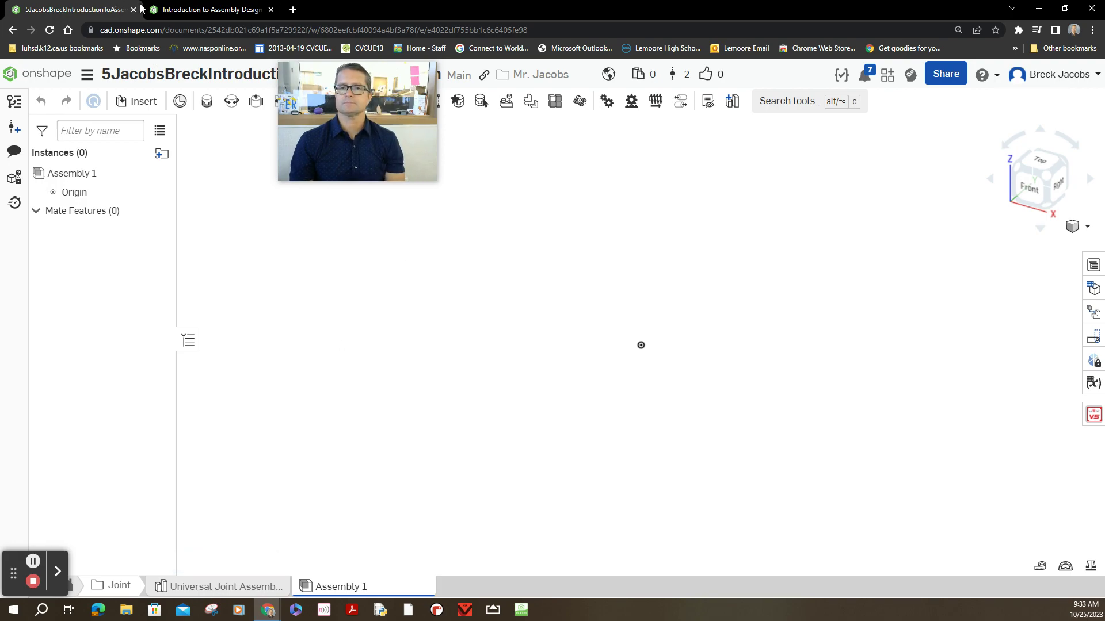
Return to the course and flip through slideshow Steps 1 to 5.
click(175, 11)
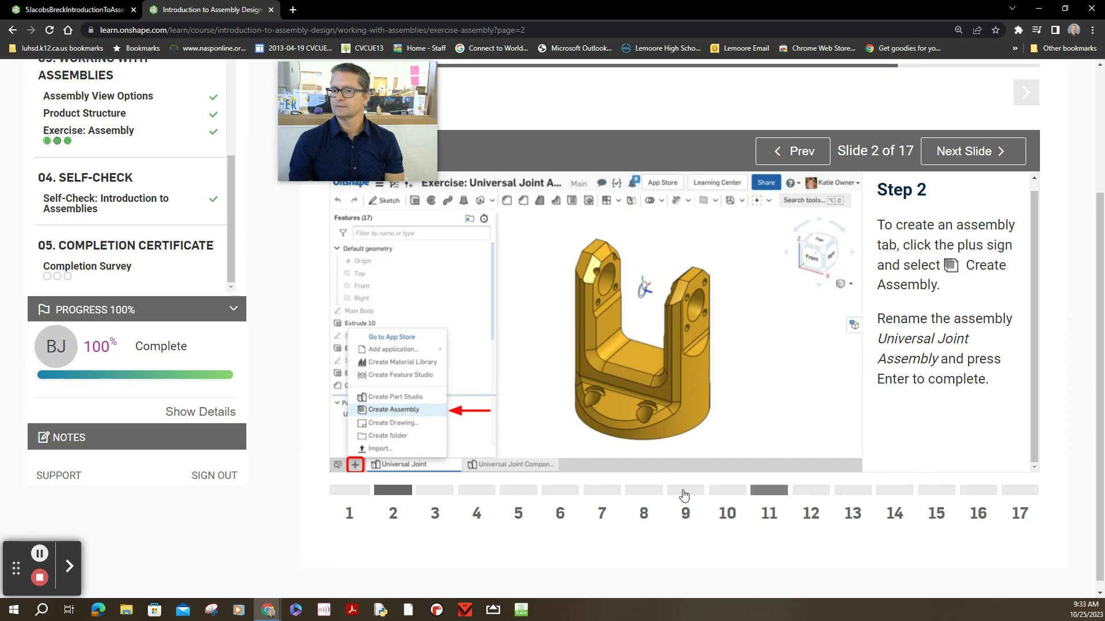
click(439, 492)
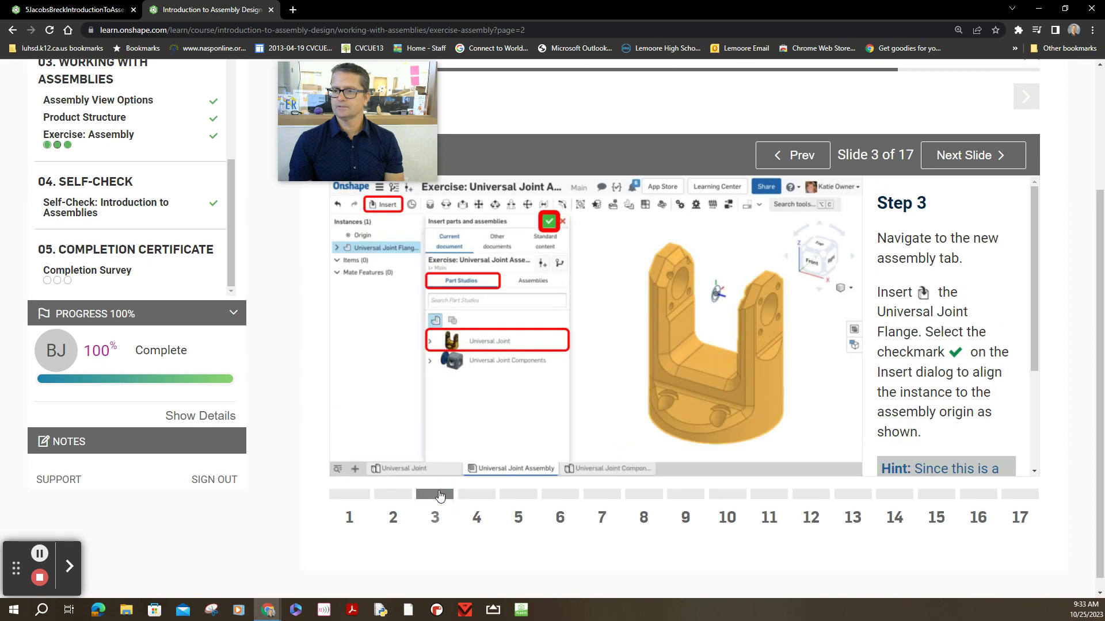
click(391, 495)
click(354, 496)
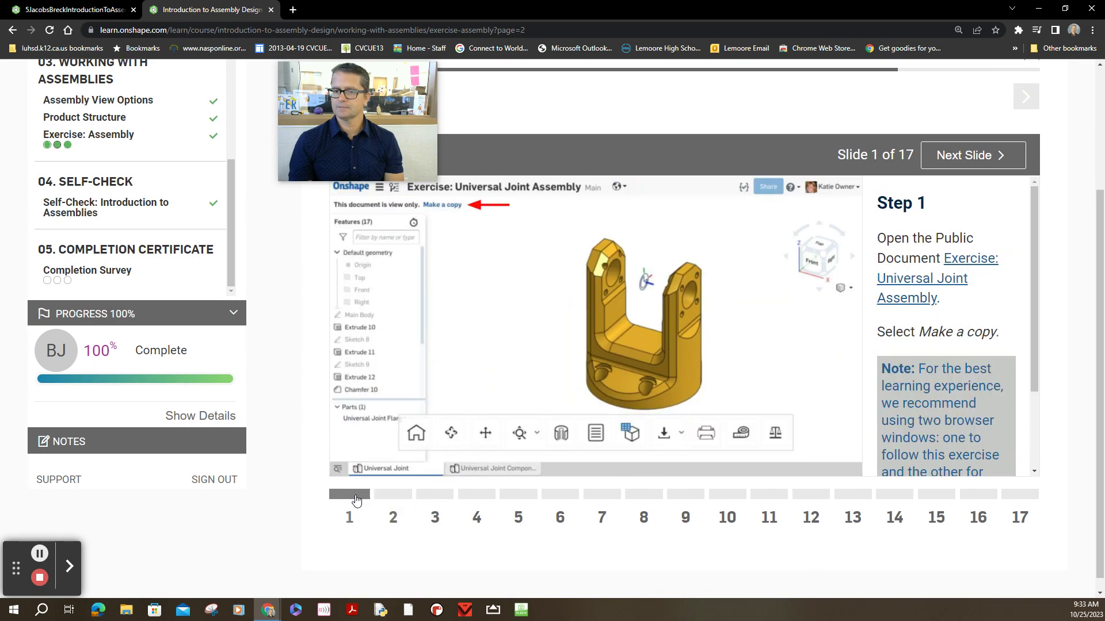
click(385, 493)
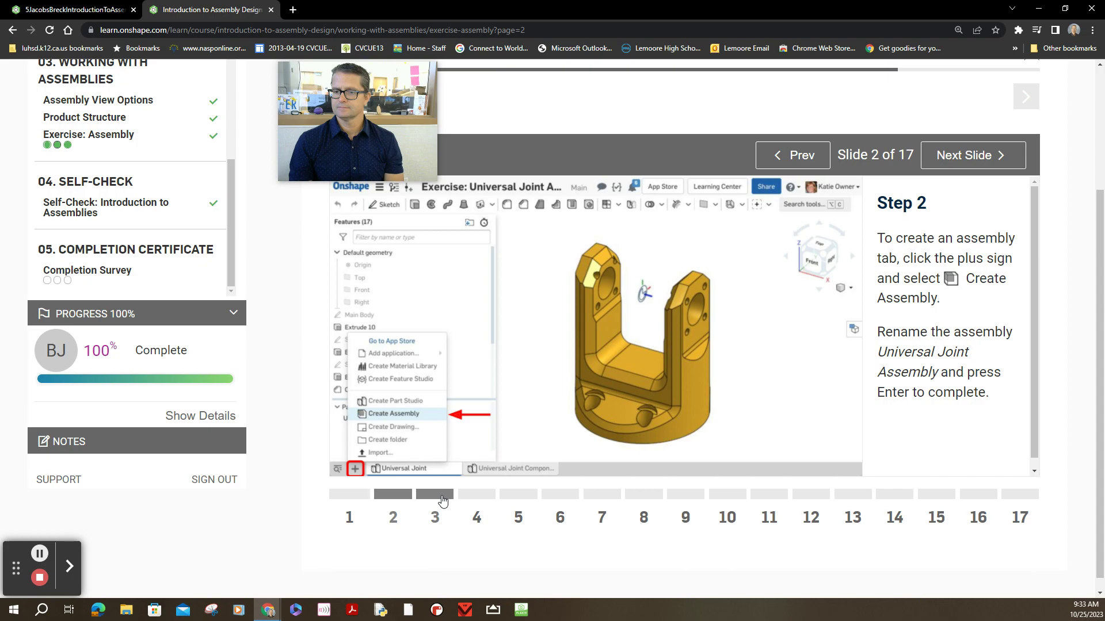
click(439, 496)
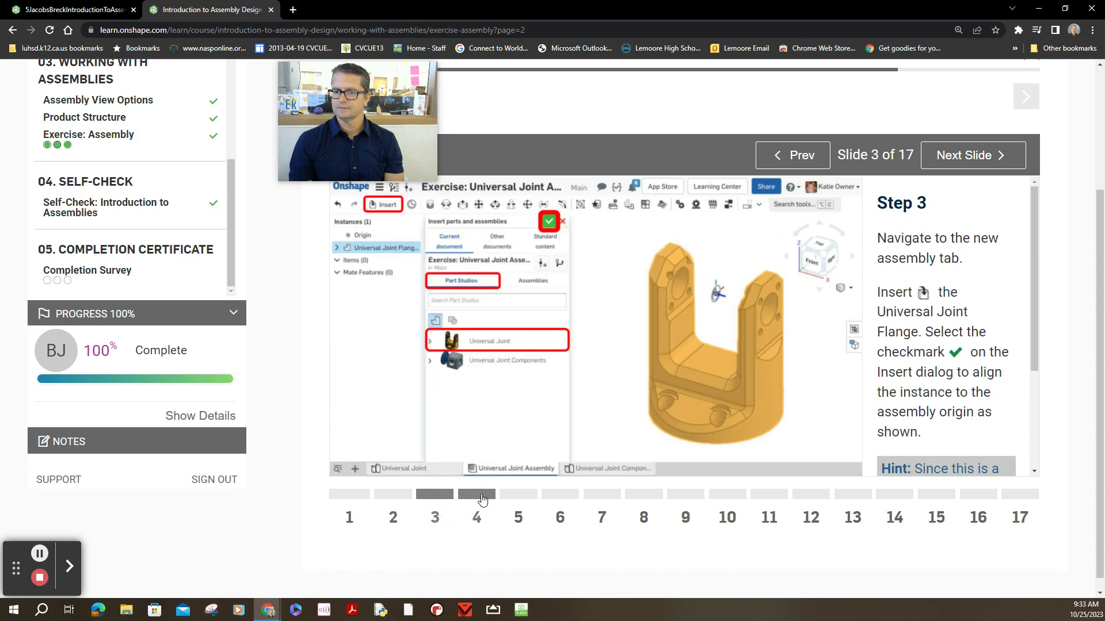
click(482, 496)
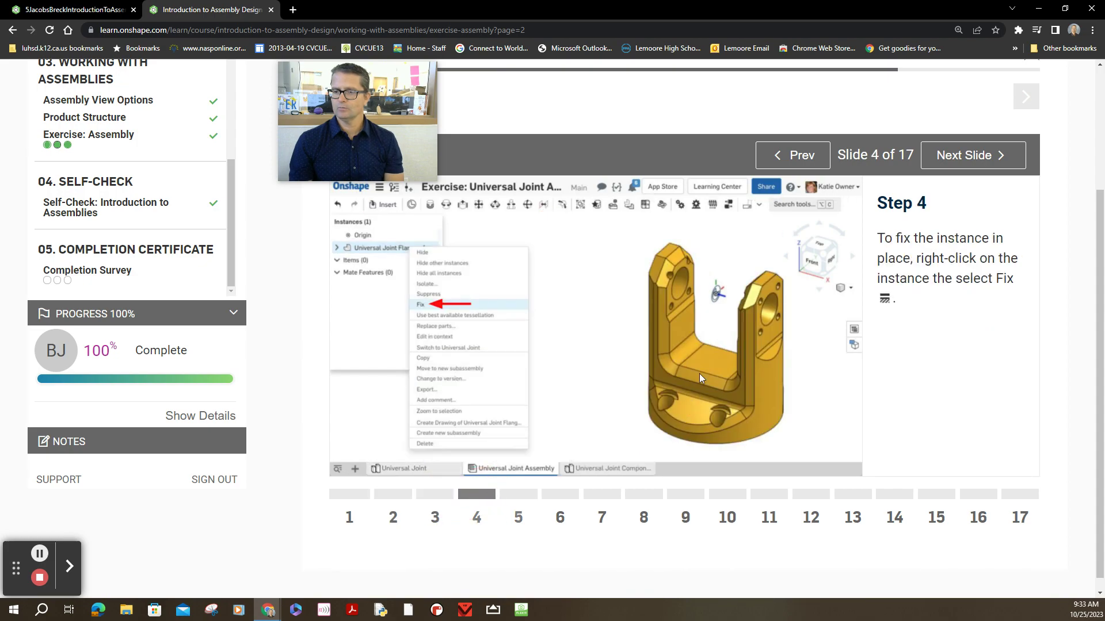
click(519, 495)
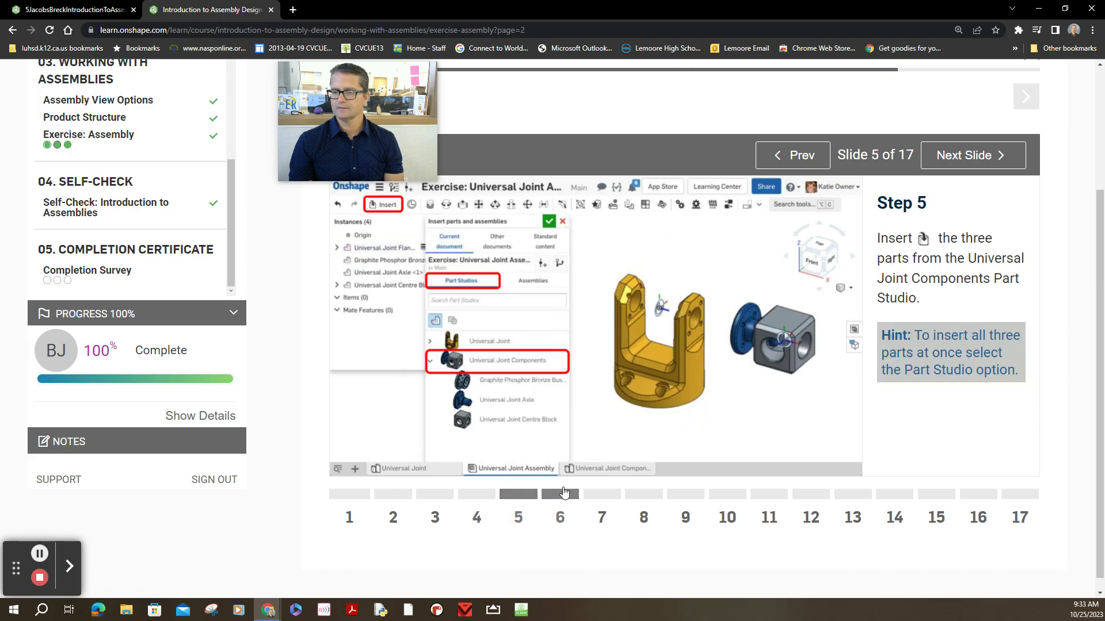
Skim ahead through Steps 6 to 11: revolute mate, fastened mate, subassembly, fixing the axle.
click(563, 494)
click(597, 496)
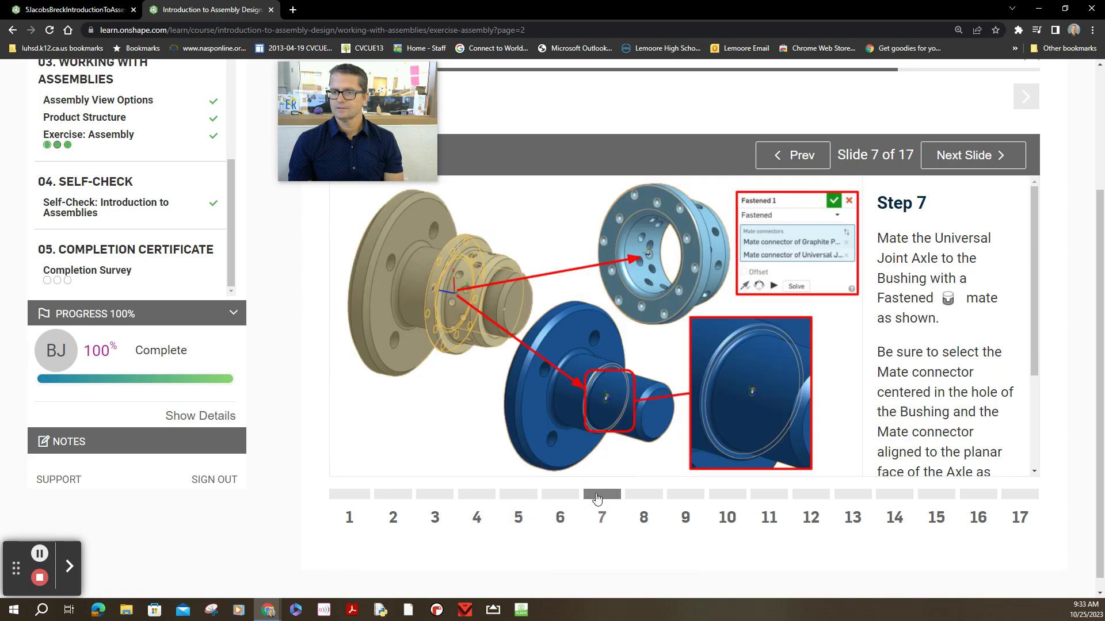
click(643, 498)
click(691, 497)
click(728, 501)
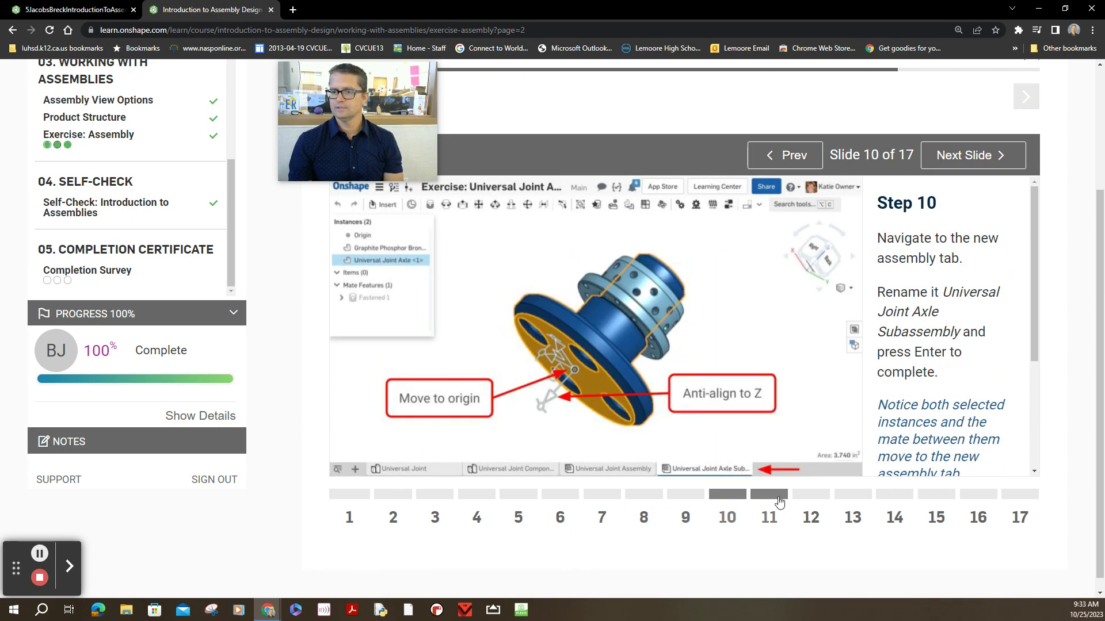
click(770, 496)
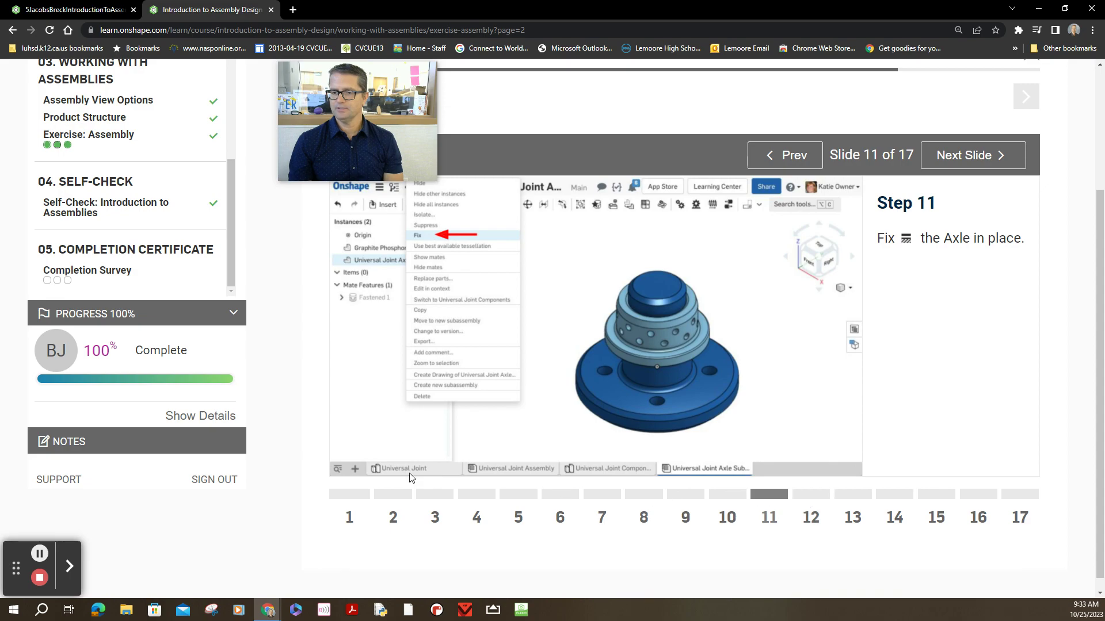
Go back to Step 1 and step forward to Step 5 on inserting the components.
click(358, 496)
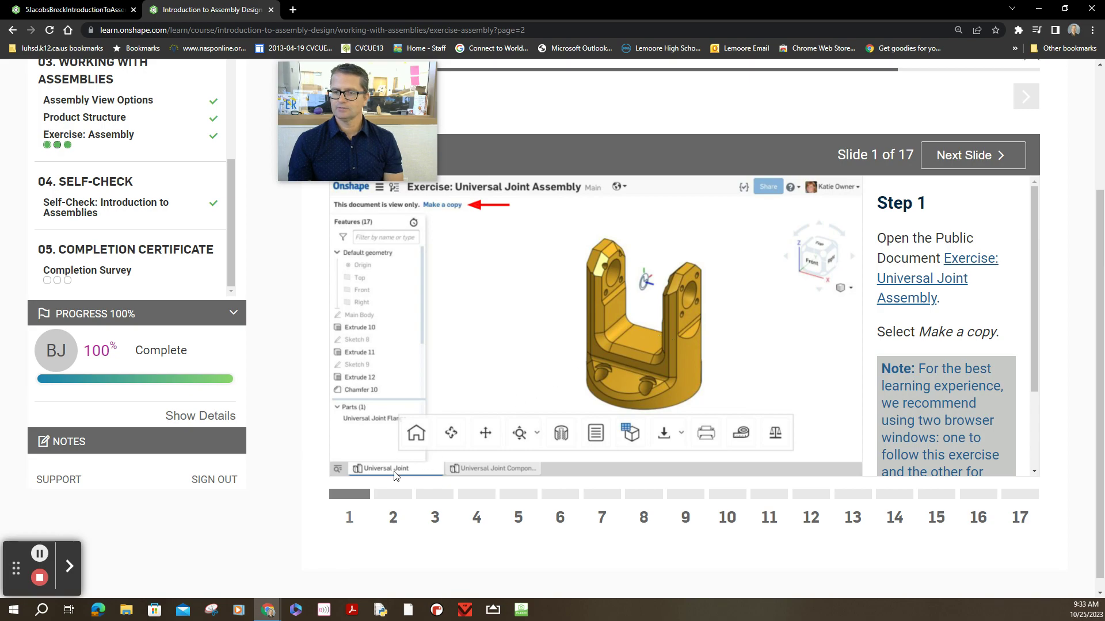
click(385, 497)
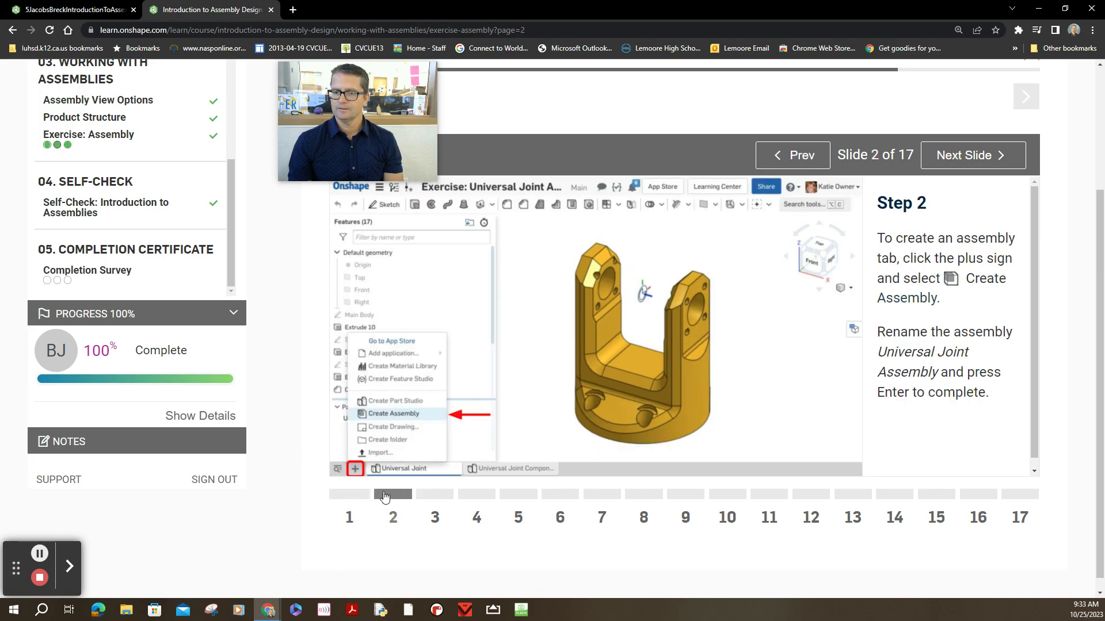
click(440, 496)
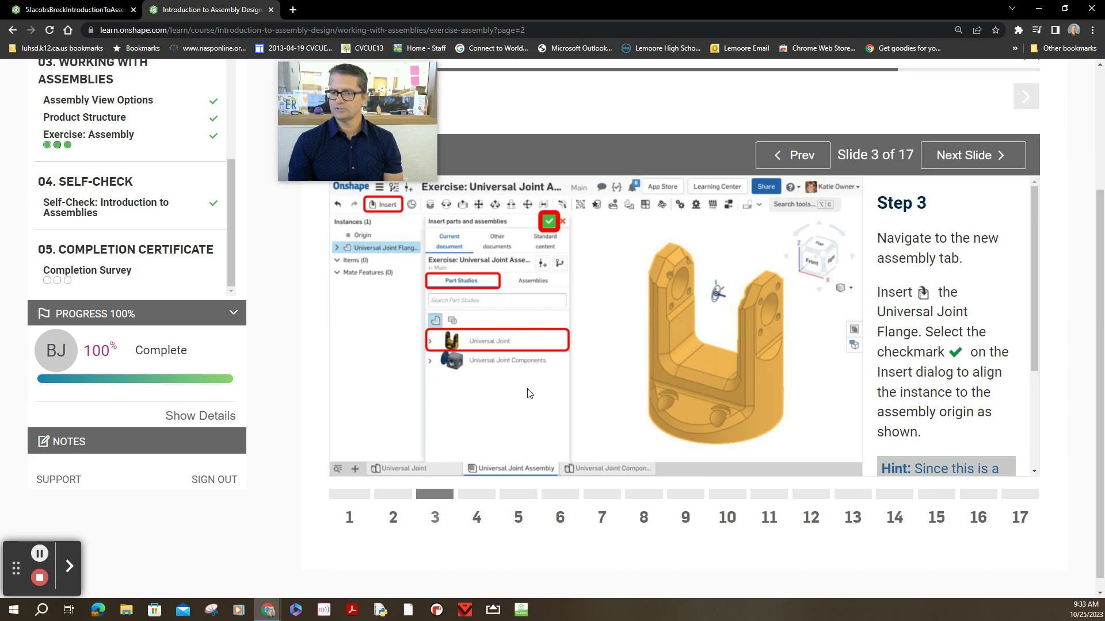
click(483, 499)
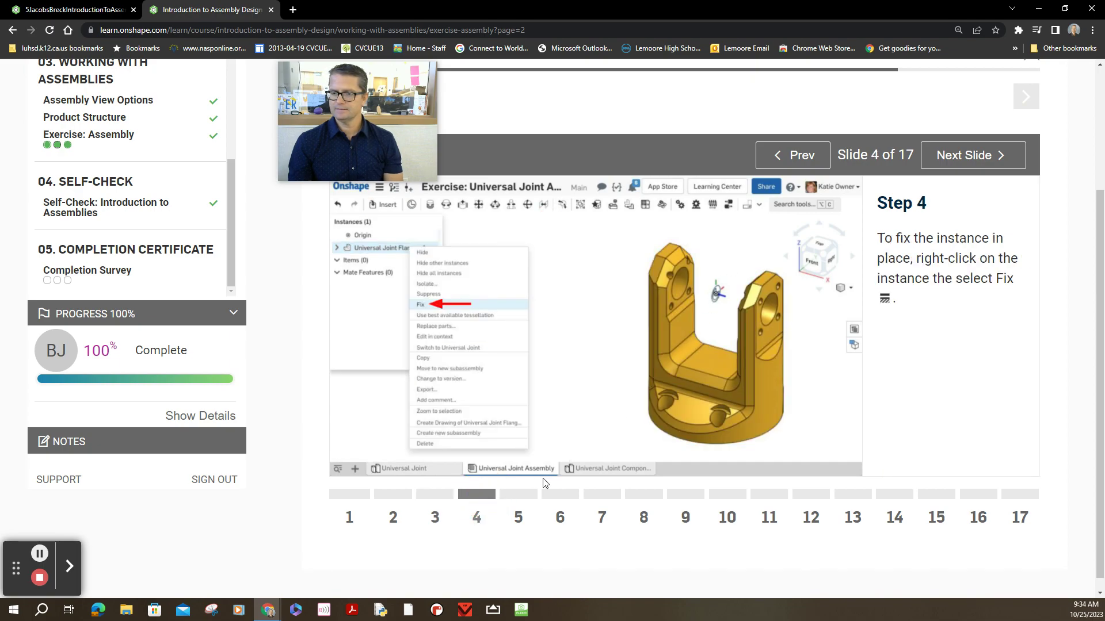
click(510, 496)
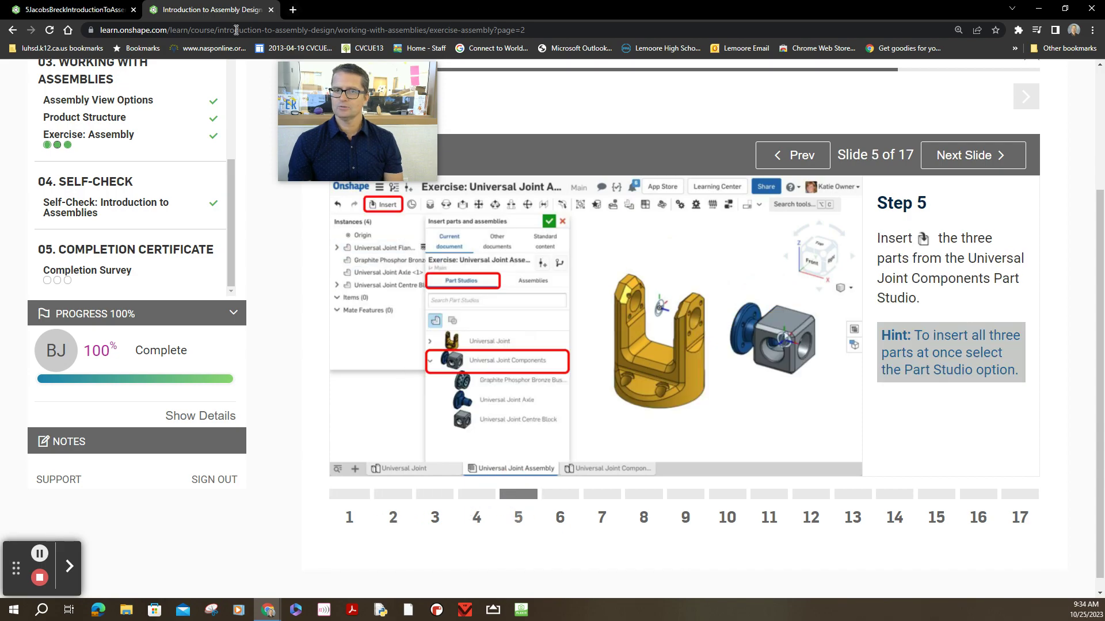
Inspect the flange in the Universal Joint Assembly Part Studio, then return to Assembly 1.
click(84, 7)
mouse_move(358, 121)
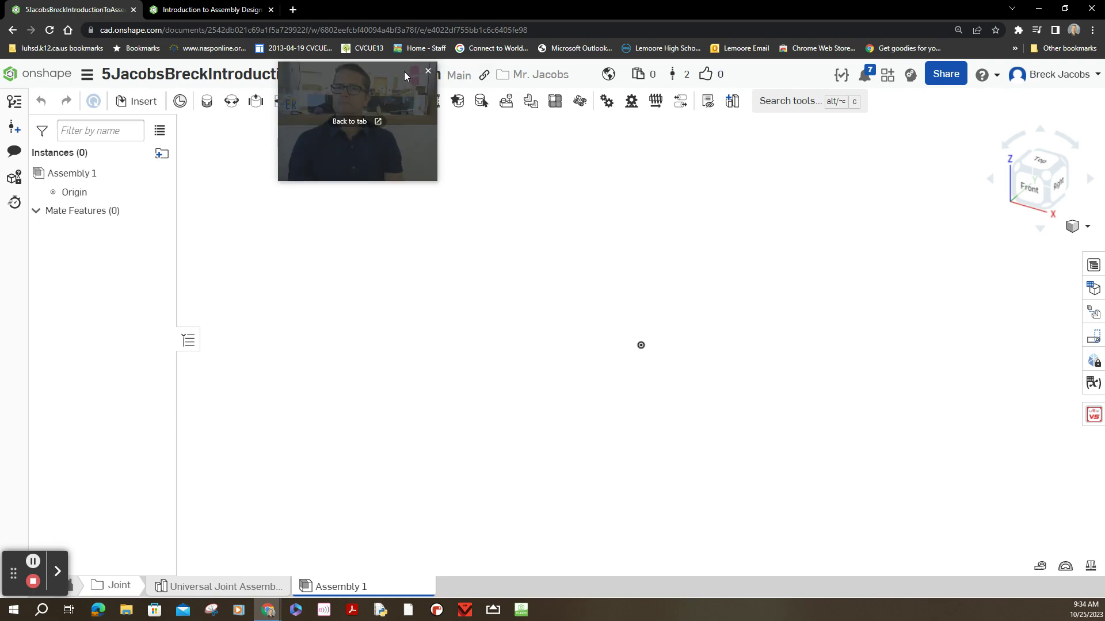
drag(406, 75, 1005, 139)
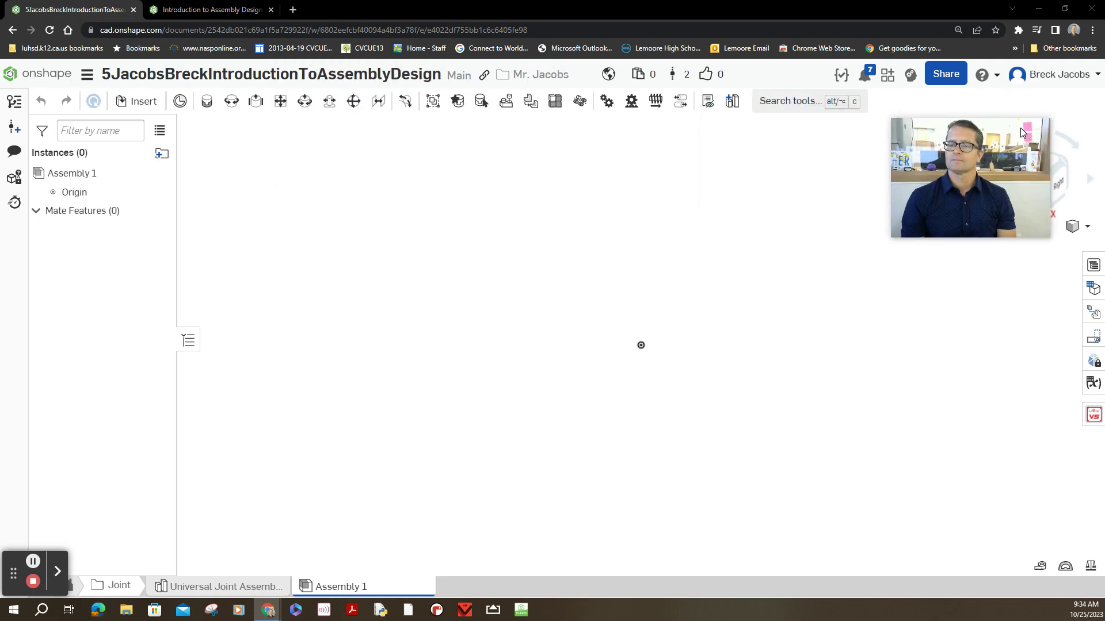
click(229, 589)
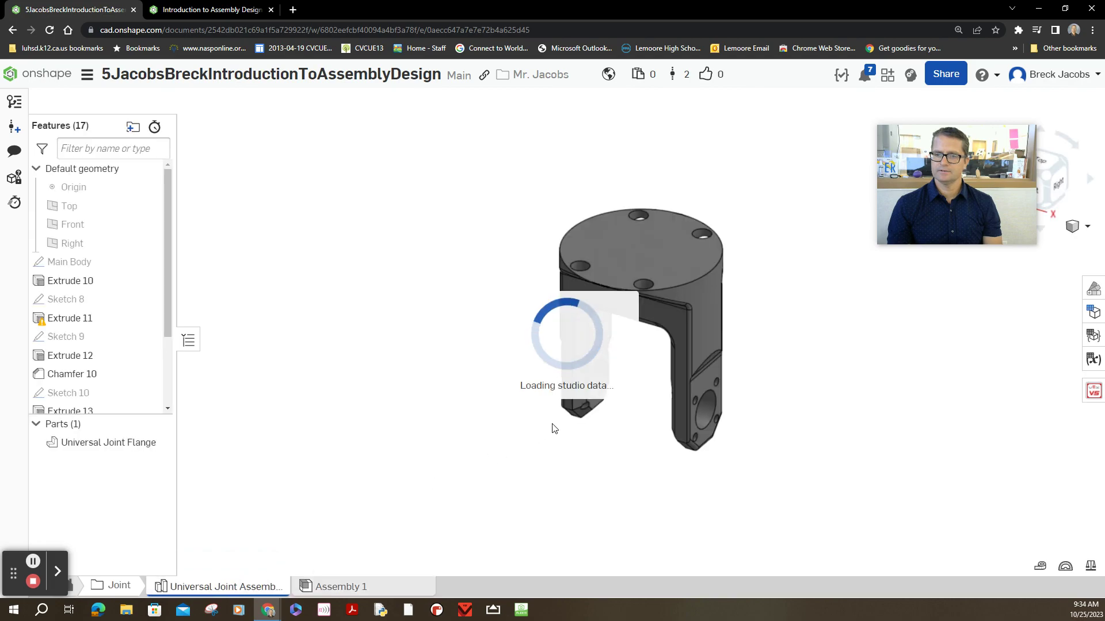
mouse_move(792, 402)
right_down()
mouse_move(798, 314)
mouse_move(685, 256)
mouse_move(636, 271)
mouse_move(628, 297)
right_up()
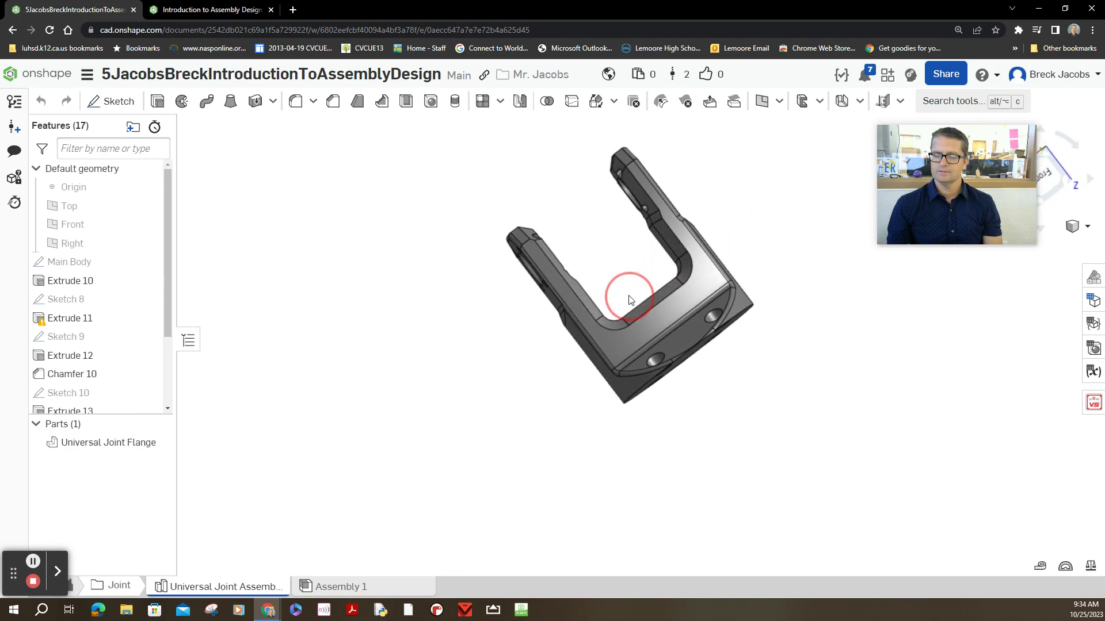
click(340, 588)
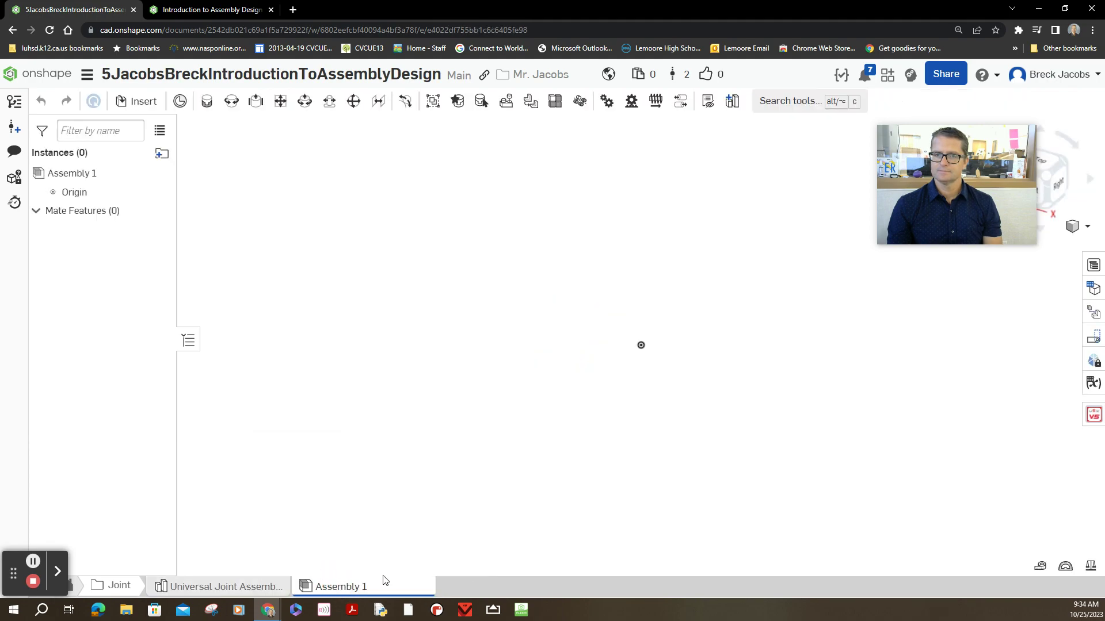
Insert the Universal Joint Flange from the Universal Joint part studio into Assembly 1.
click(134, 102)
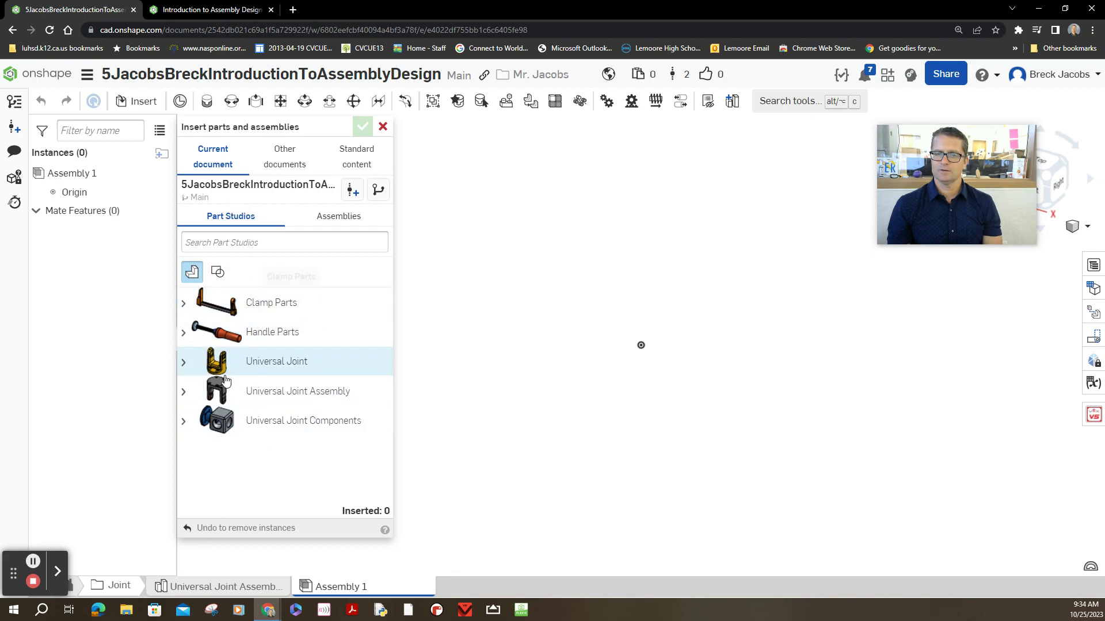
click(183, 364)
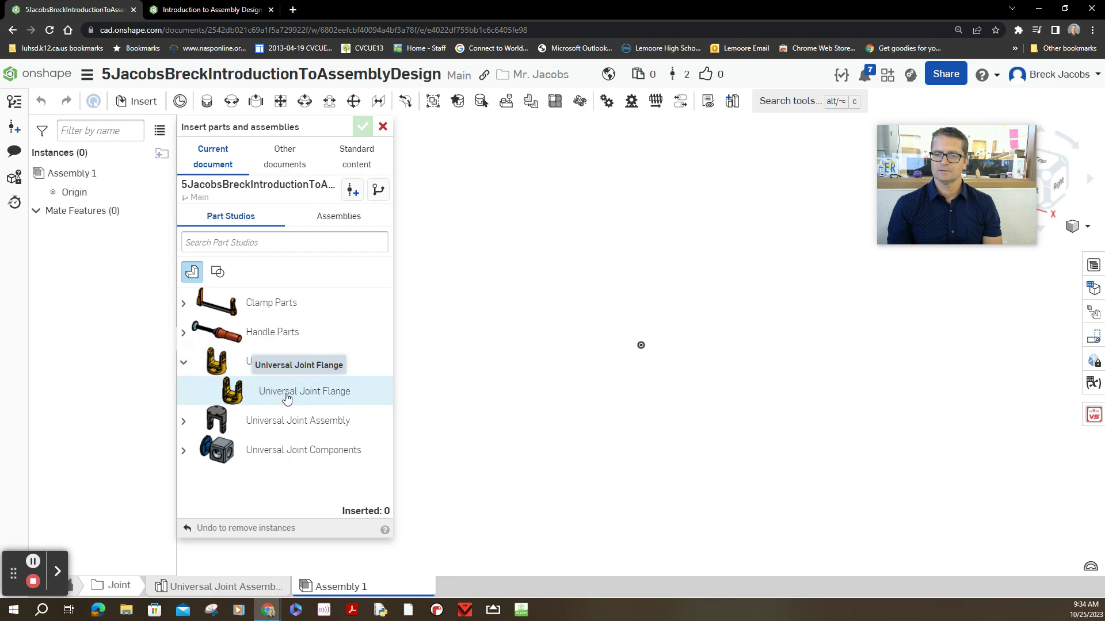
click(286, 397)
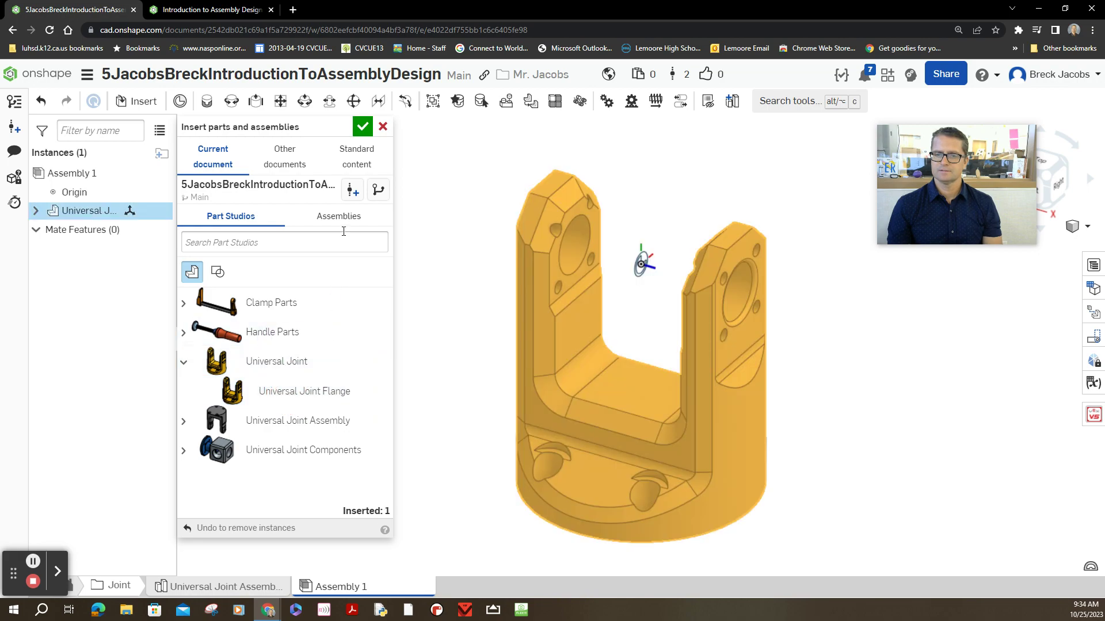
click(362, 128)
right_drag(908, 417, 918, 388)
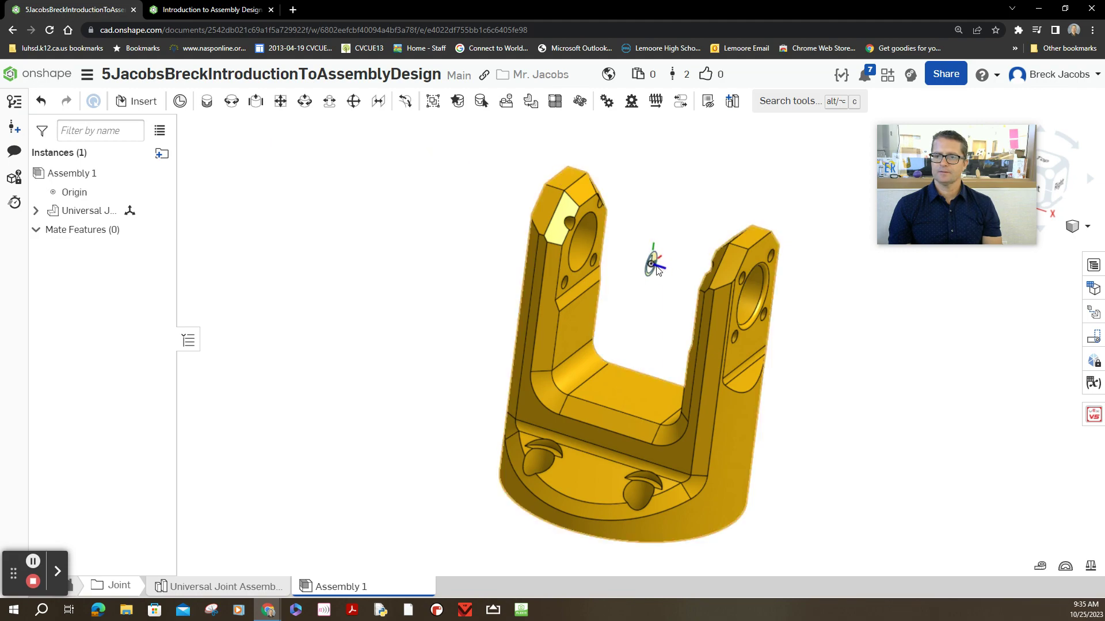
Go back to course slide 4, on fixing the inserted instance.
click(210, 7)
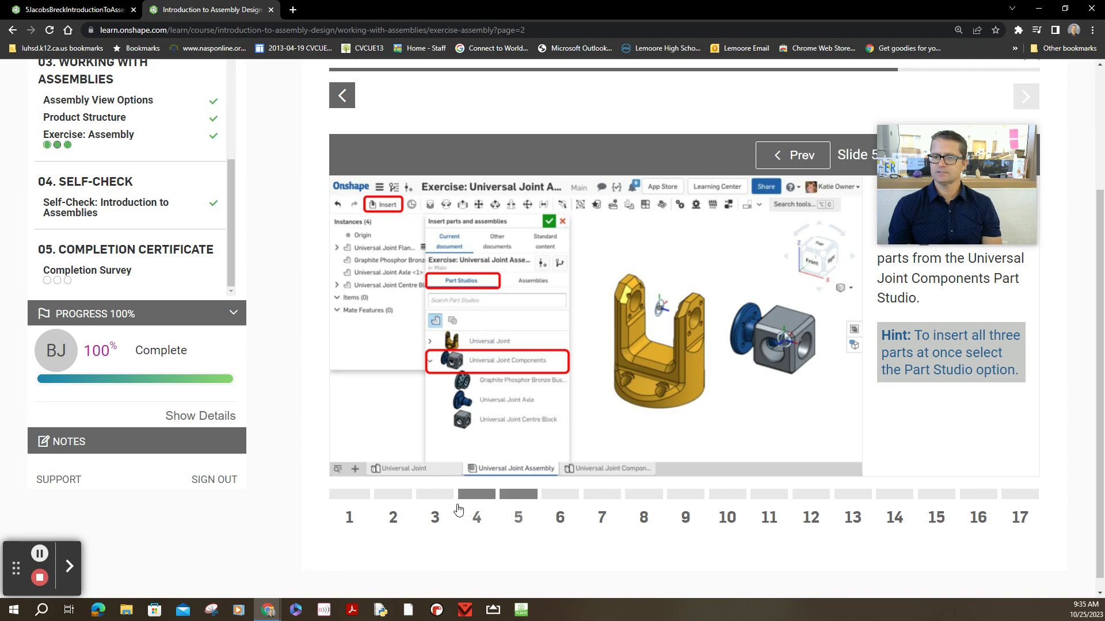
click(475, 499)
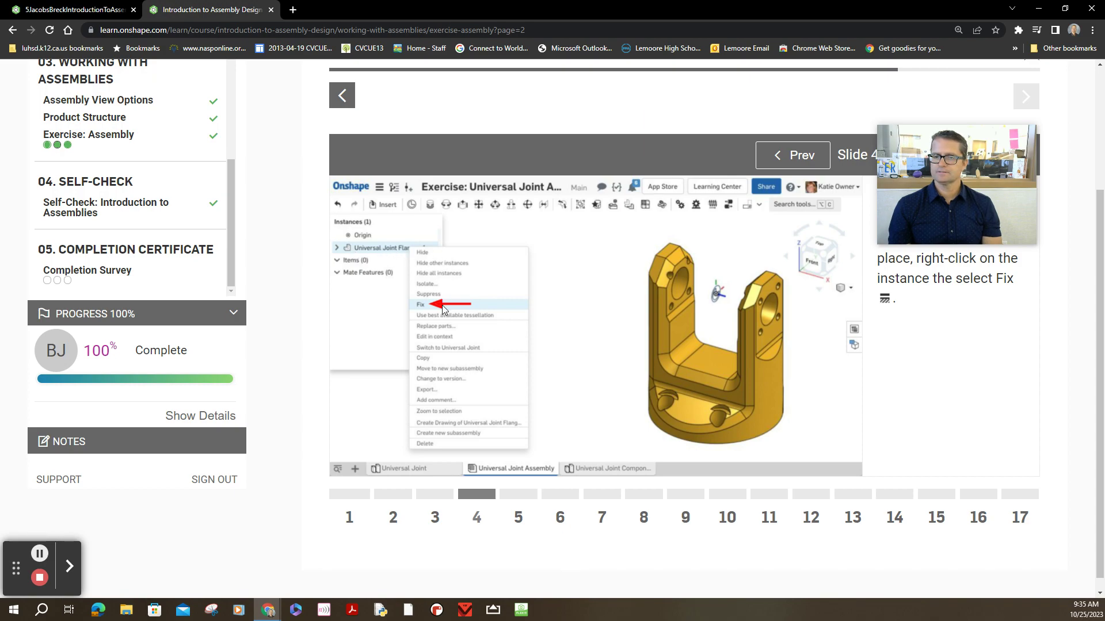
scroll(683, 322, up, 1)
scroll(684, 322, up, 1)
scroll(684, 322, down, 2)
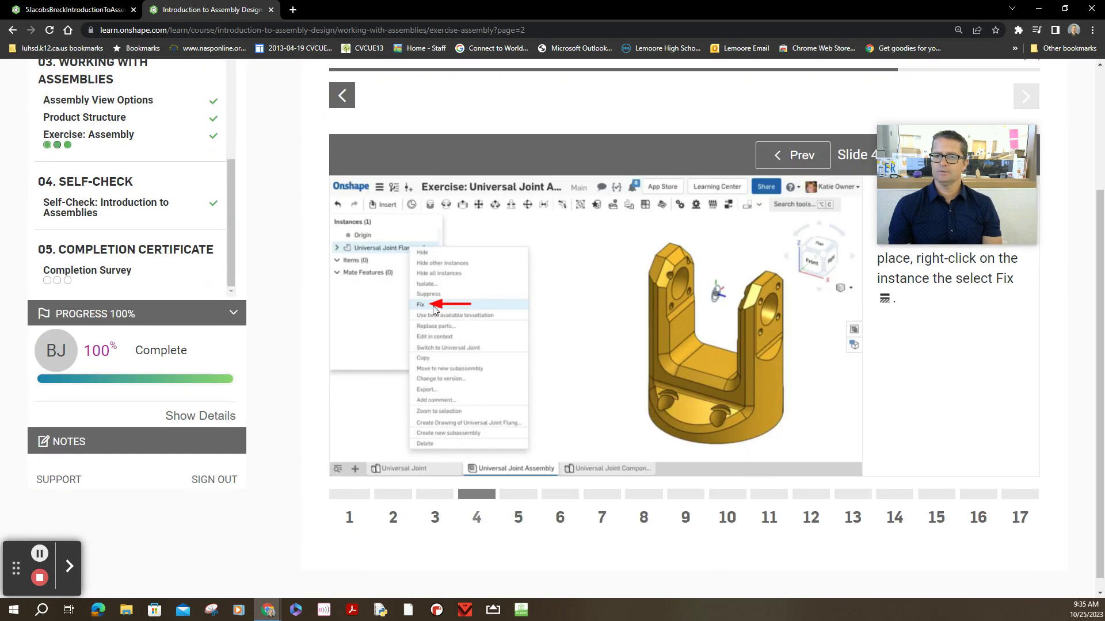
Fix the Universal Joint Flange instance in place and orbit to a front view.
click(83, 10)
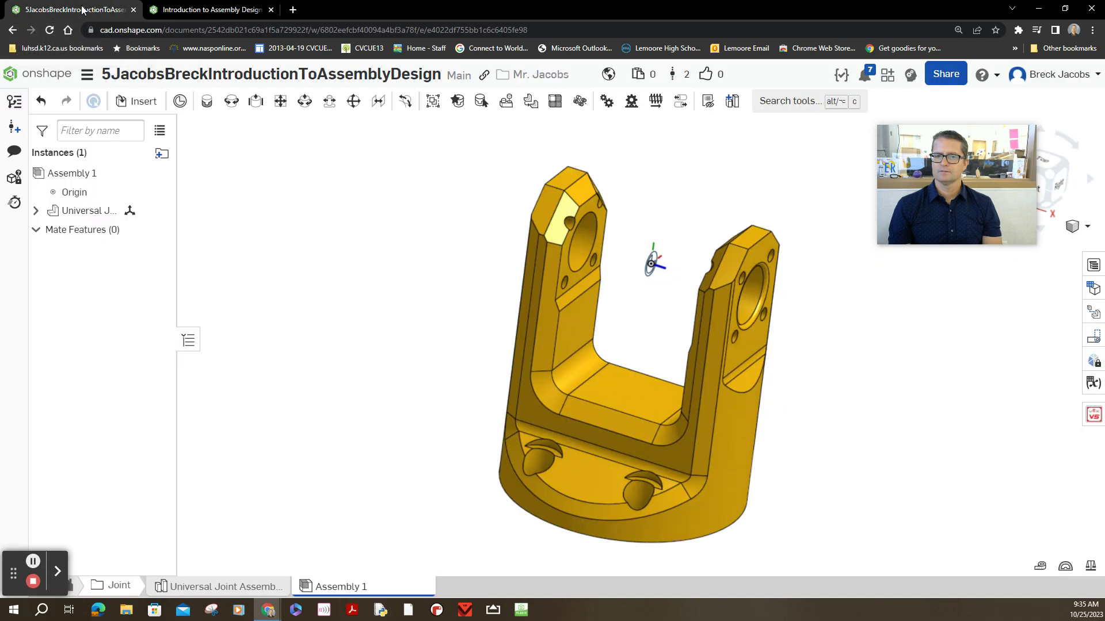
click(92, 214)
right_click(92, 214)
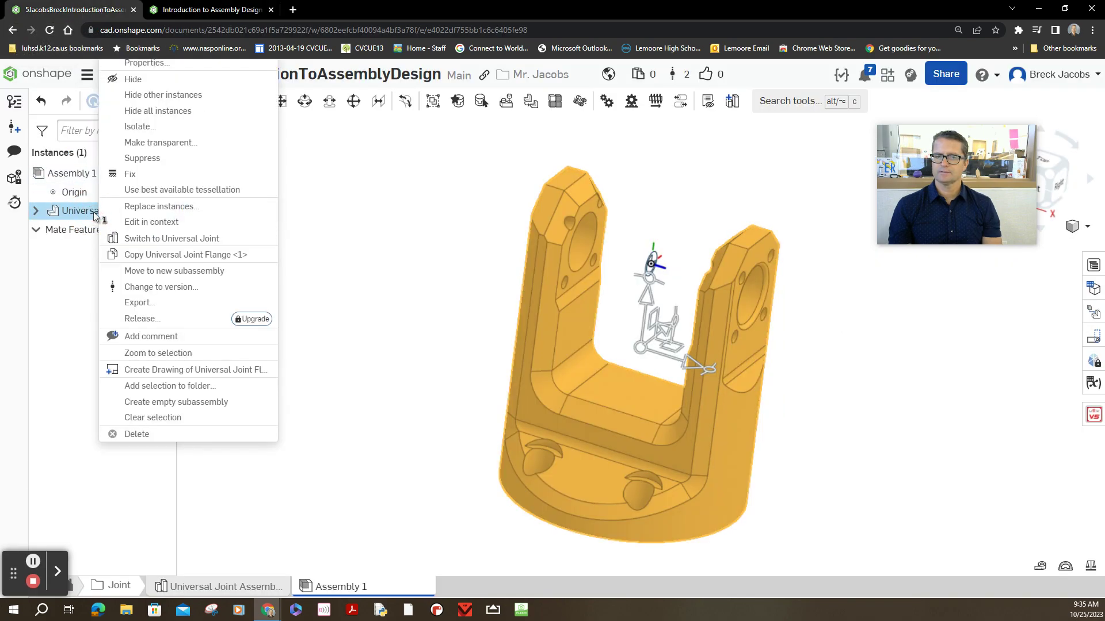
click(159, 180)
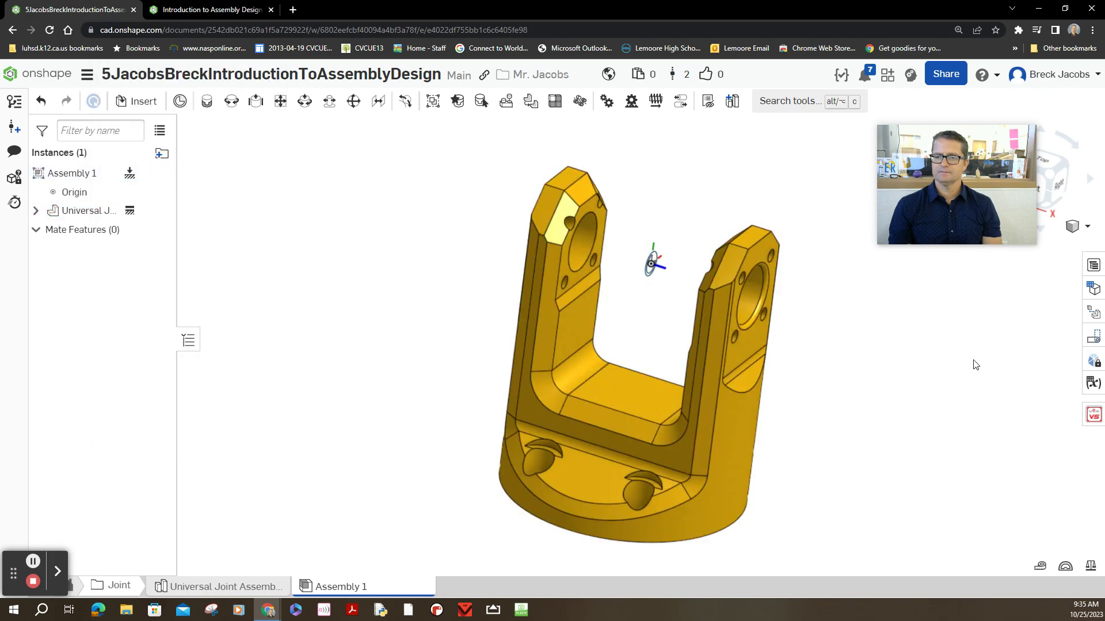
mouse_move(907, 421)
right_down()
mouse_move(950, 405)
mouse_move(892, 409)
mouse_move(881, 389)
mouse_move(863, 401)
mouse_move(889, 403)
right_up()
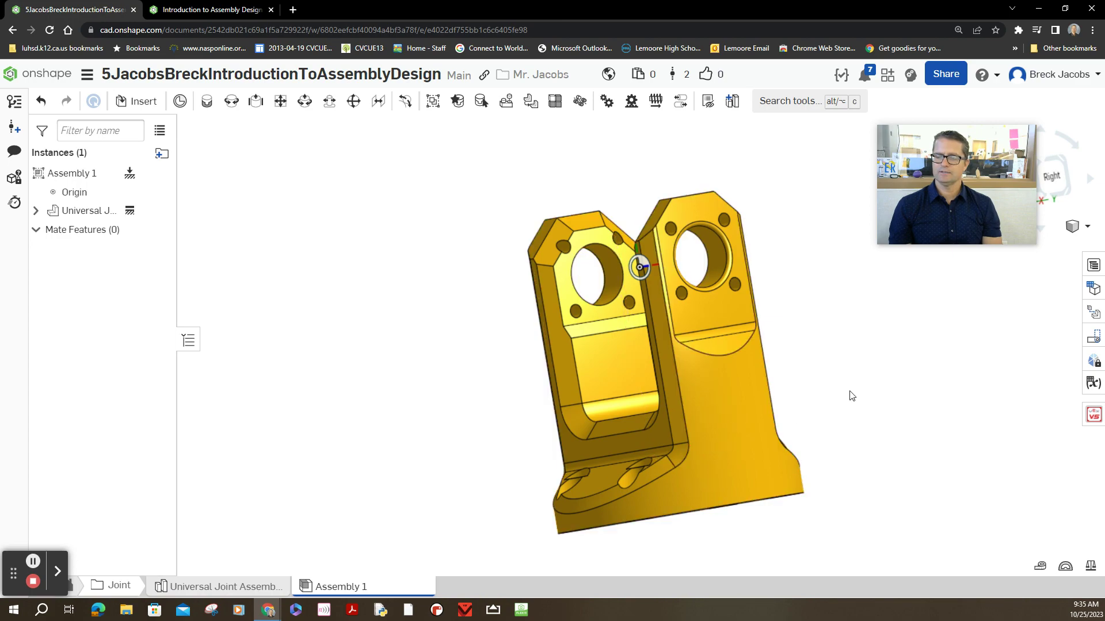
mouse_move(851, 395)
right_down()
mouse_move(918, 380)
mouse_move(908, 375)
right_up()
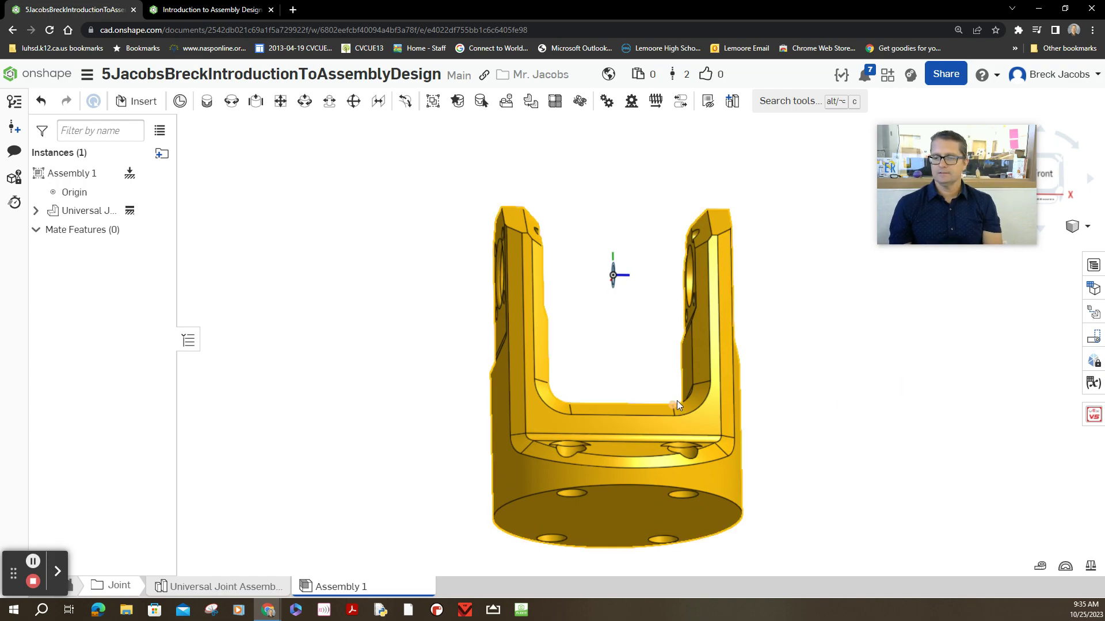
mouse_move(829, 387)
right_down()
mouse_move(826, 419)
mouse_move(802, 437)
right_up()
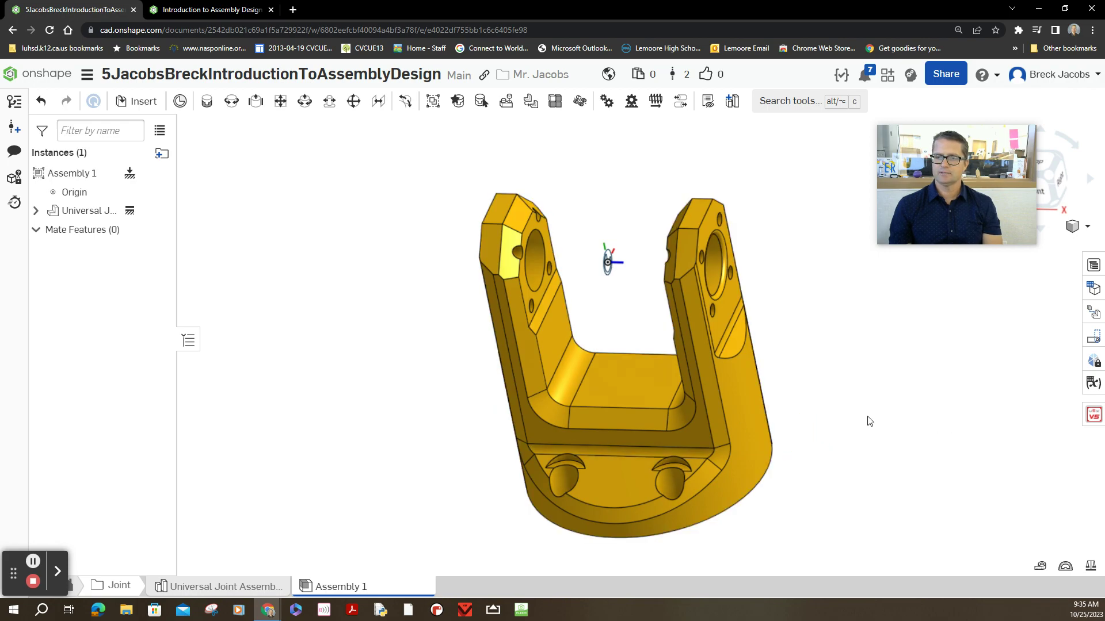
Advance the course to slide 6, on the limited revolute mate joining Centre Block and Flange.
click(202, 10)
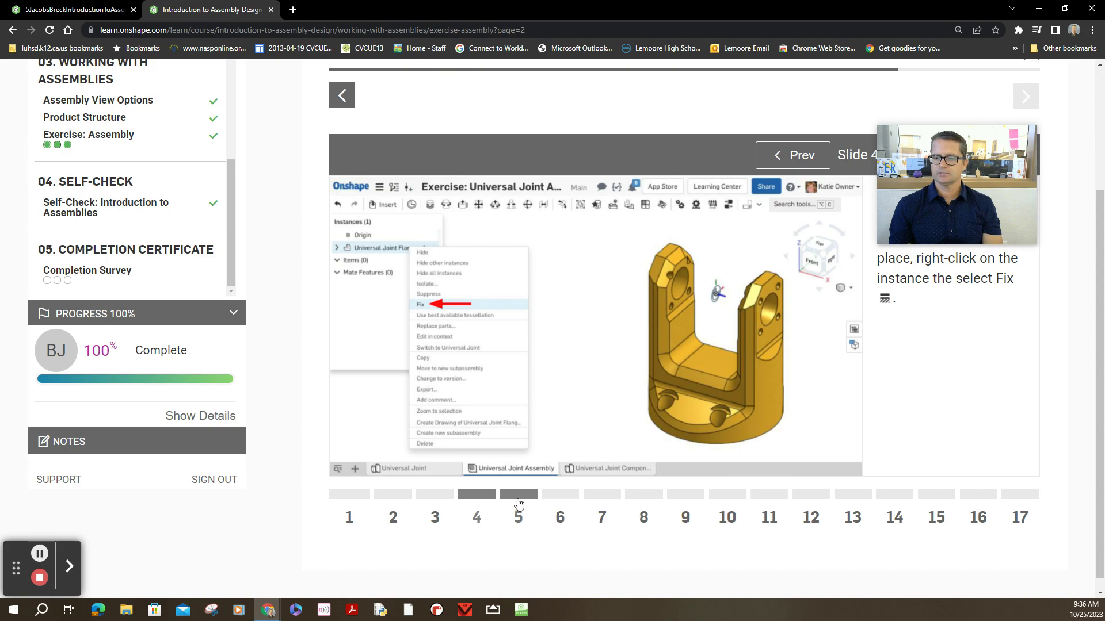
click(517, 507)
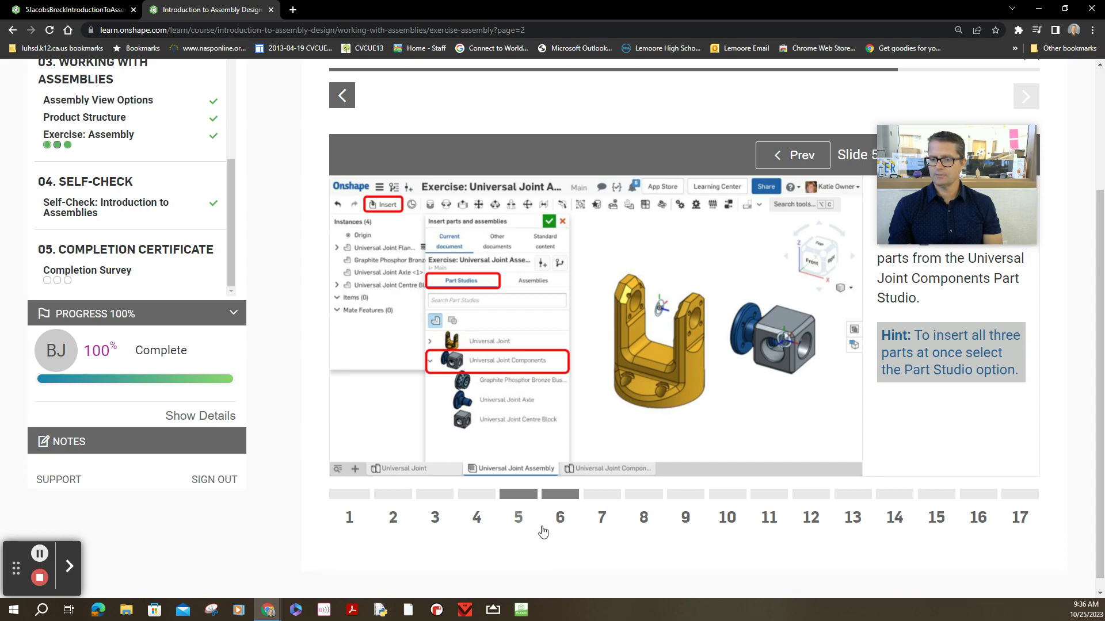
click(560, 494)
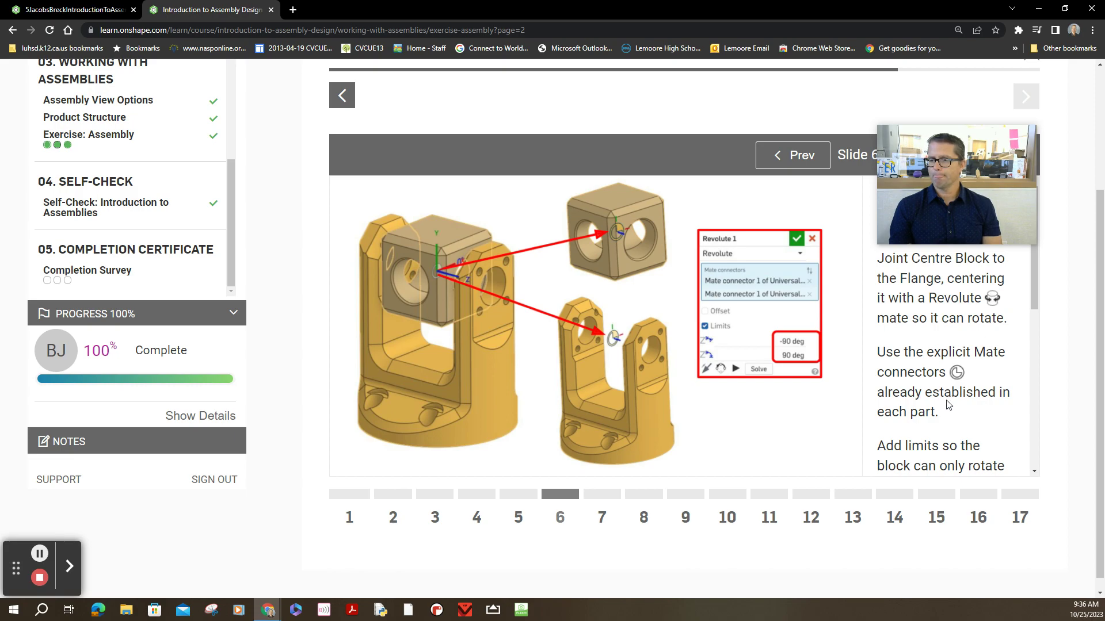
Insert the bushing, axle and centre block from Universal Joint Components, right of the flange.
click(85, 13)
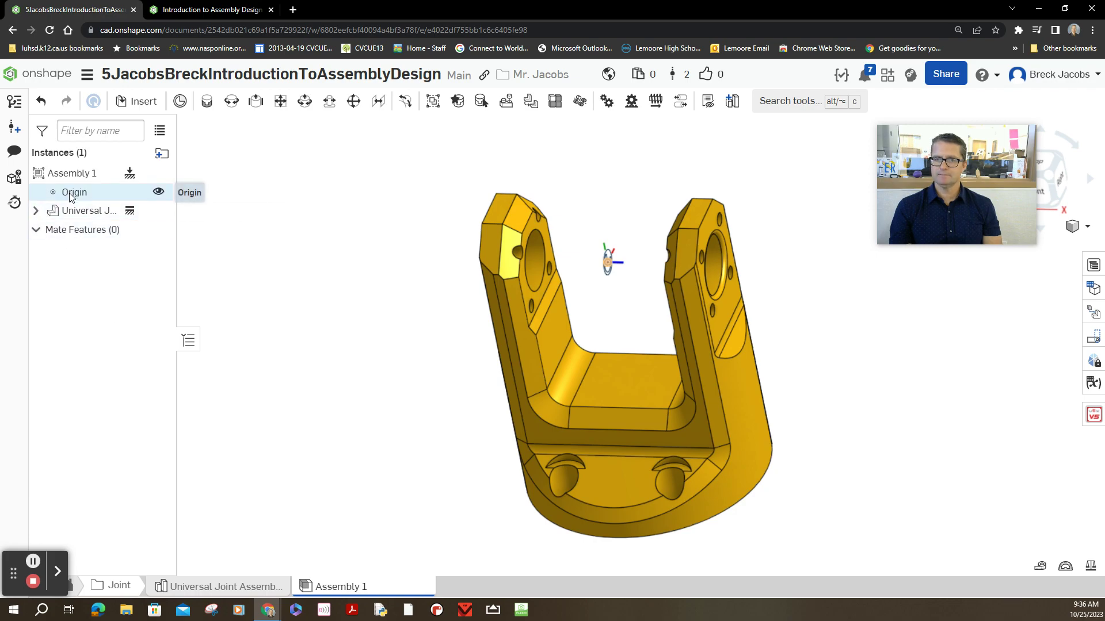
click(144, 108)
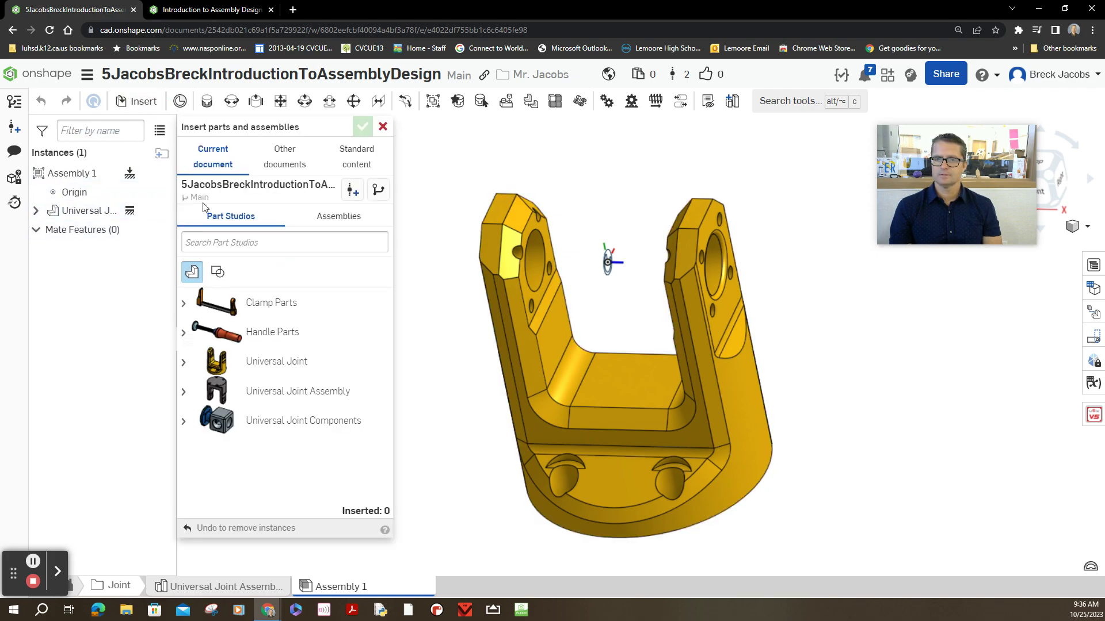
click(183, 426)
scroll(294, 471, down, 1)
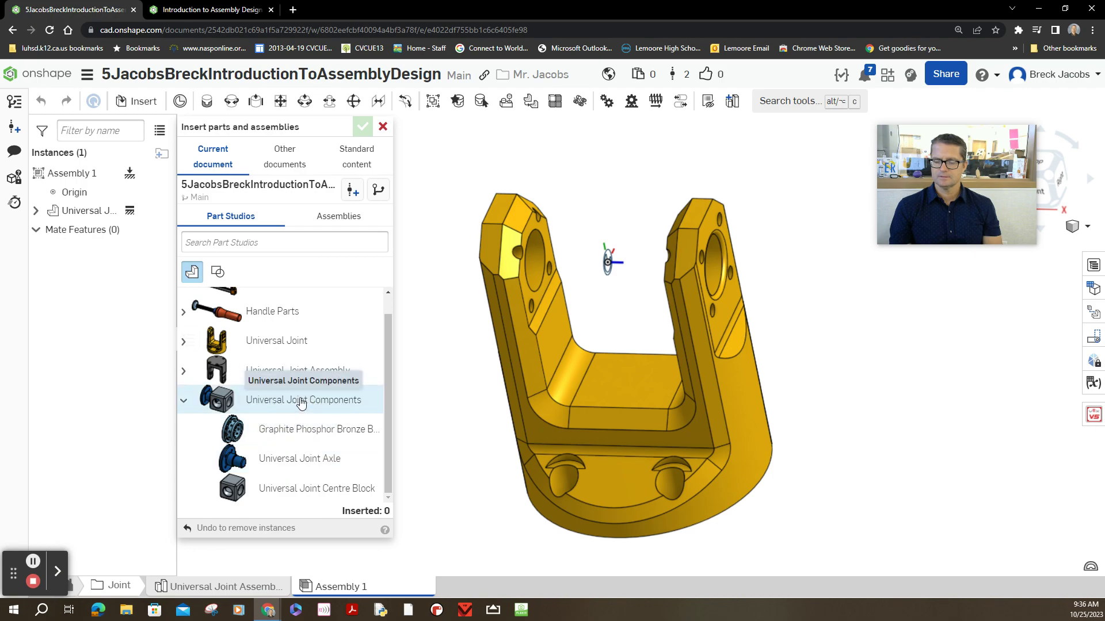
click(301, 402)
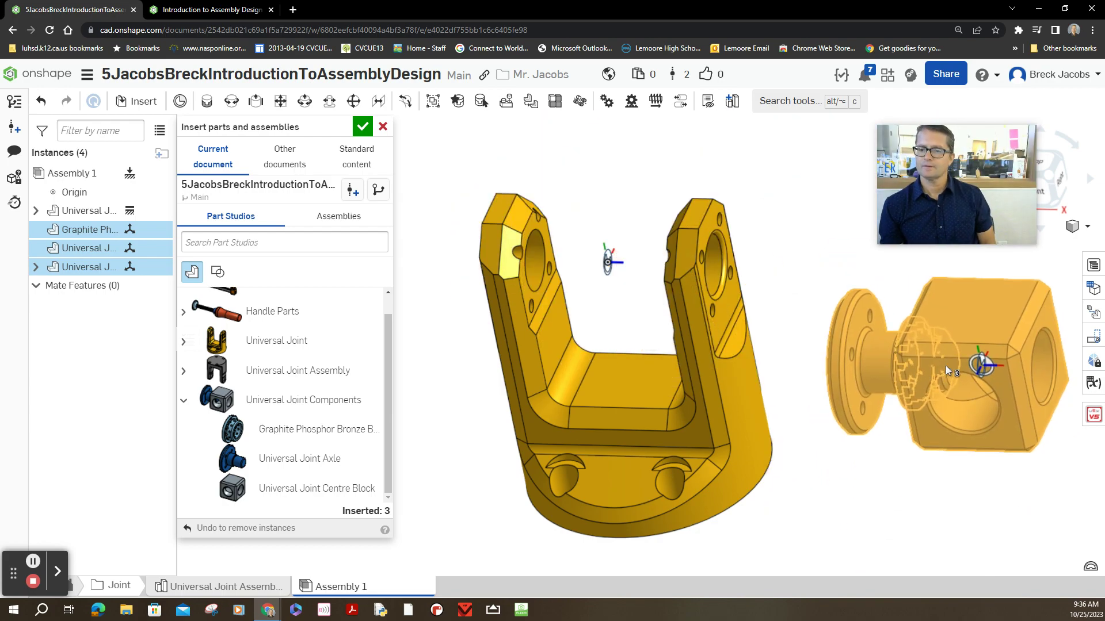
click(32, 561)
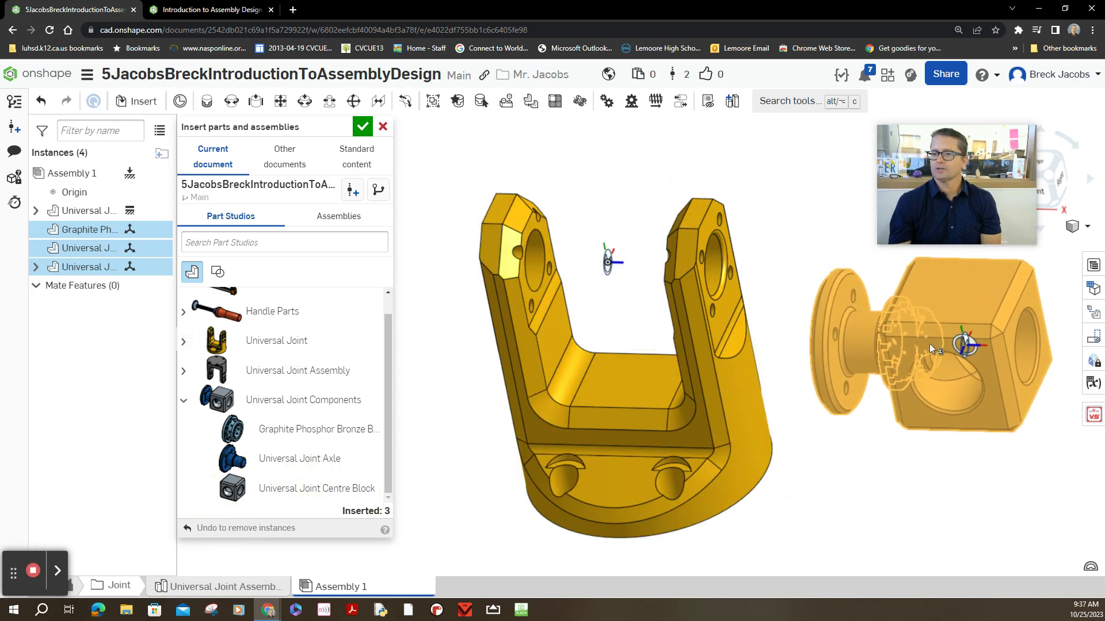
click(945, 340)
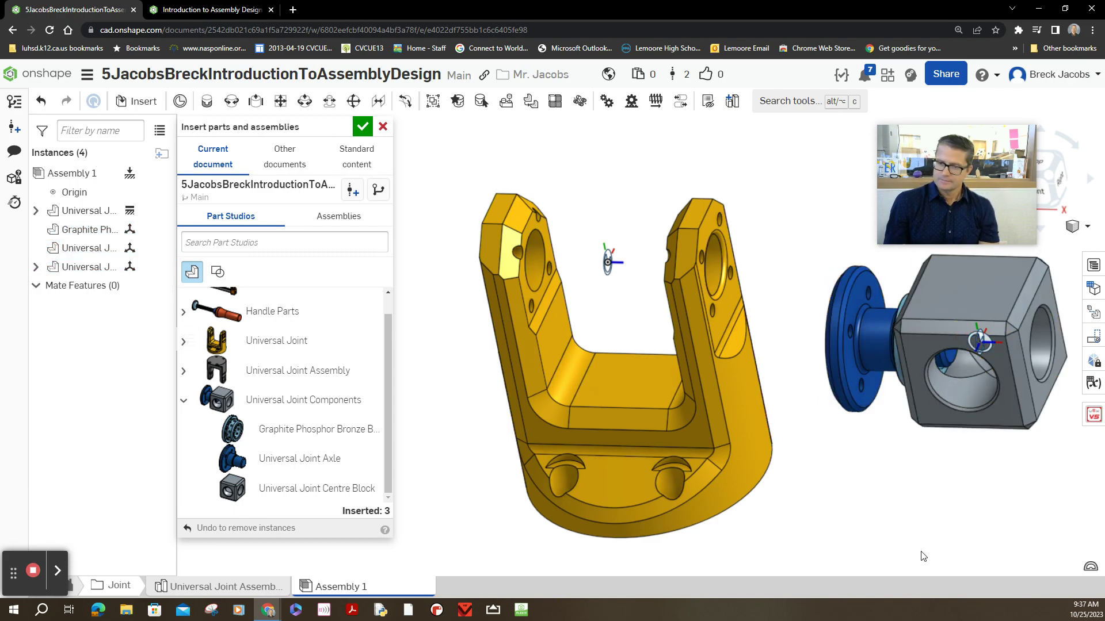
click(366, 130)
right_drag(942, 503, 939, 472)
Drag the grey centre block away from the axle to the flange's left side.
click(979, 381)
drag(984, 397, 986, 488)
click(596, 331)
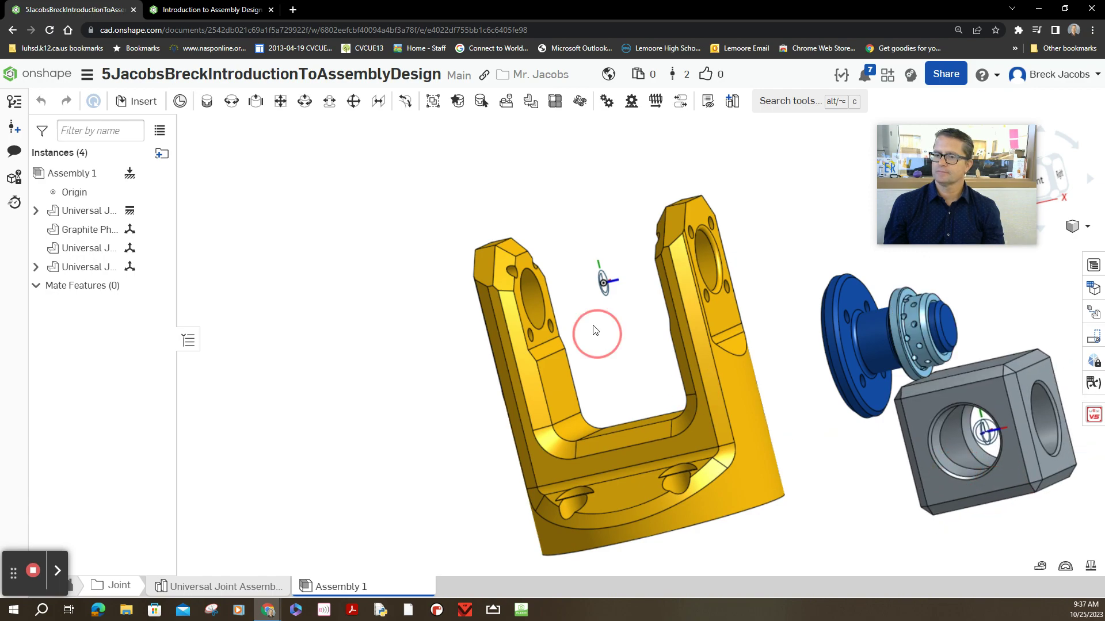
drag(595, 331, 329, 336)
click(341, 408)
Orbit the assembly until the centre block's hole faces the view.
mouse_move(341, 408)
right_down()
mouse_move(249, 464)
mouse_move(274, 422)
mouse_move(361, 368)
mouse_move(337, 363)
right_up()
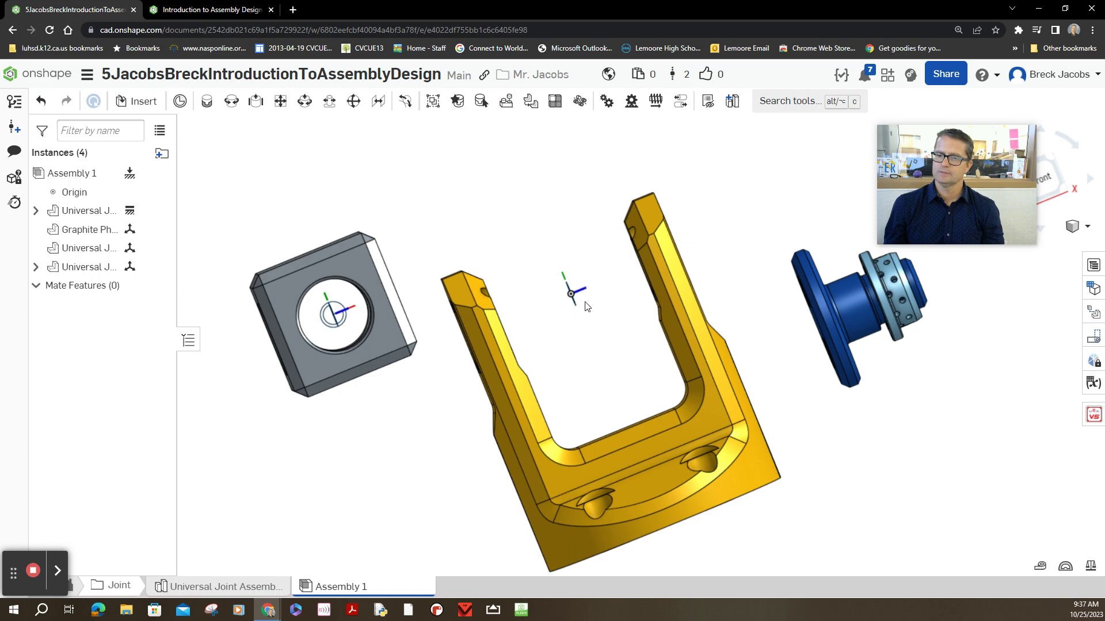
right_drag(587, 307, 591, 344)
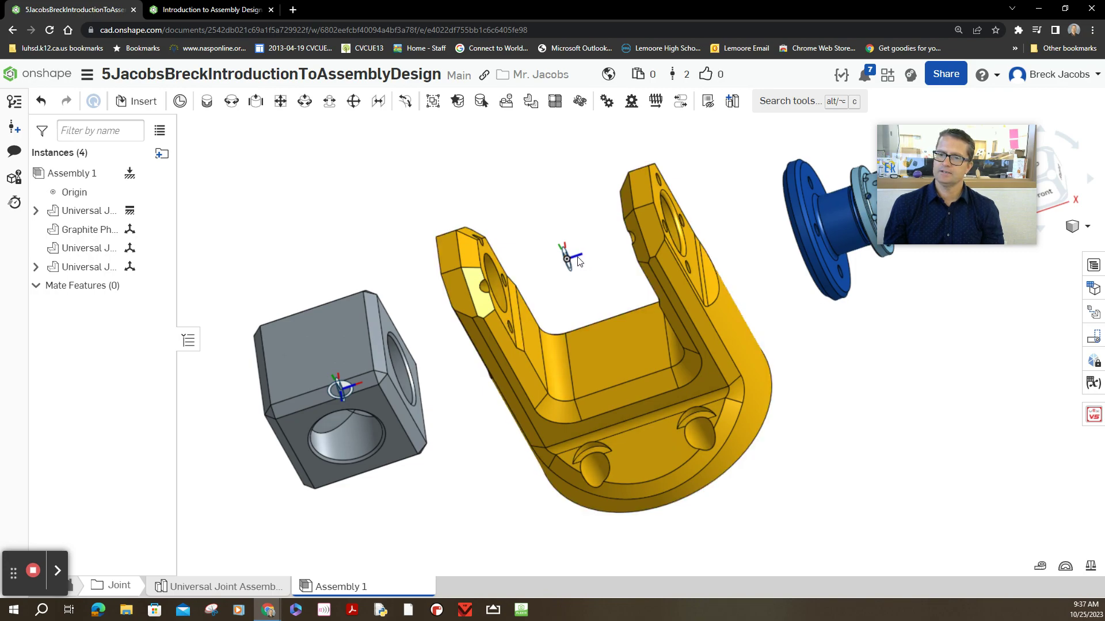
right_drag(437, 456, 450, 424)
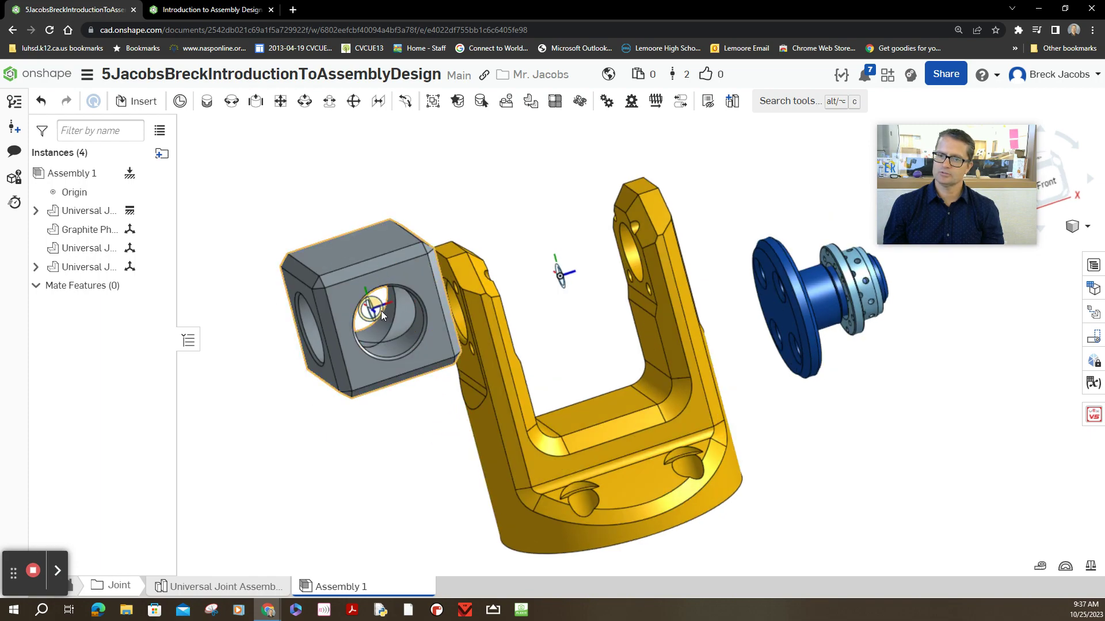
right_drag(283, 434, 256, 435)
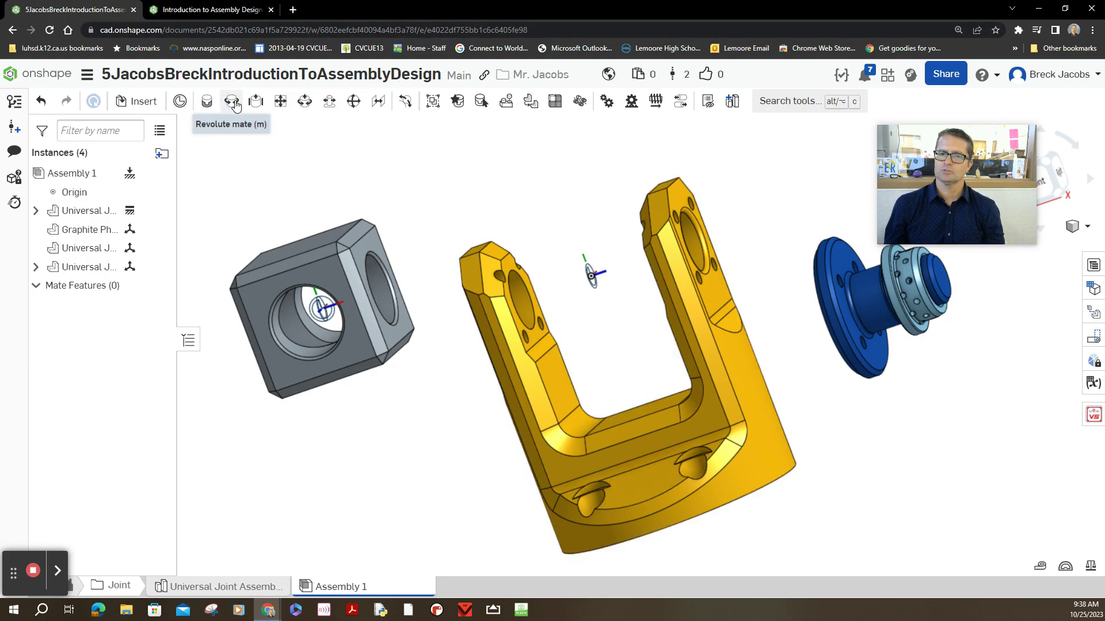
Seat the centre block in the yoke with Revolute 1, a revolute mate on its hole connectors.
click(235, 105)
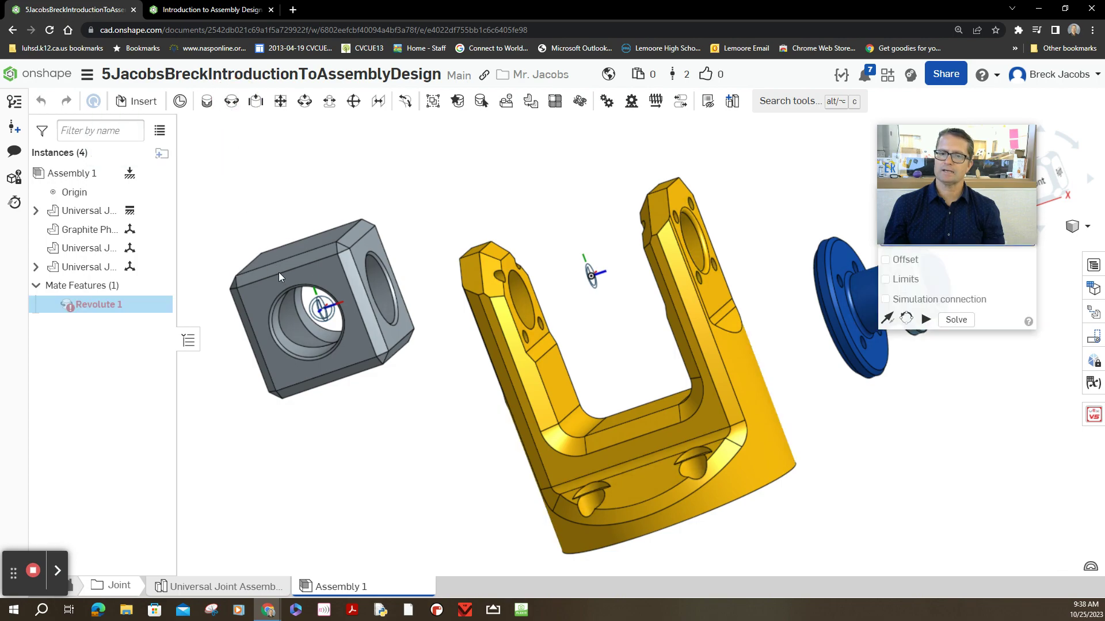
click(381, 313)
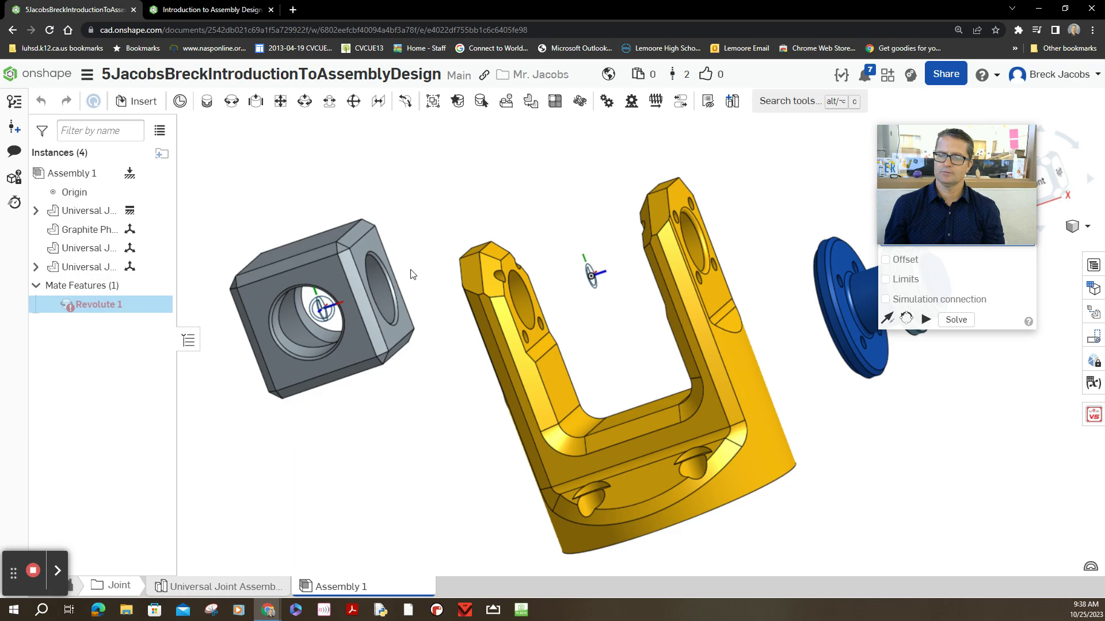
mouse_move(412, 274)
right_down()
mouse_move(357, 284)
mouse_move(379, 281)
right_up()
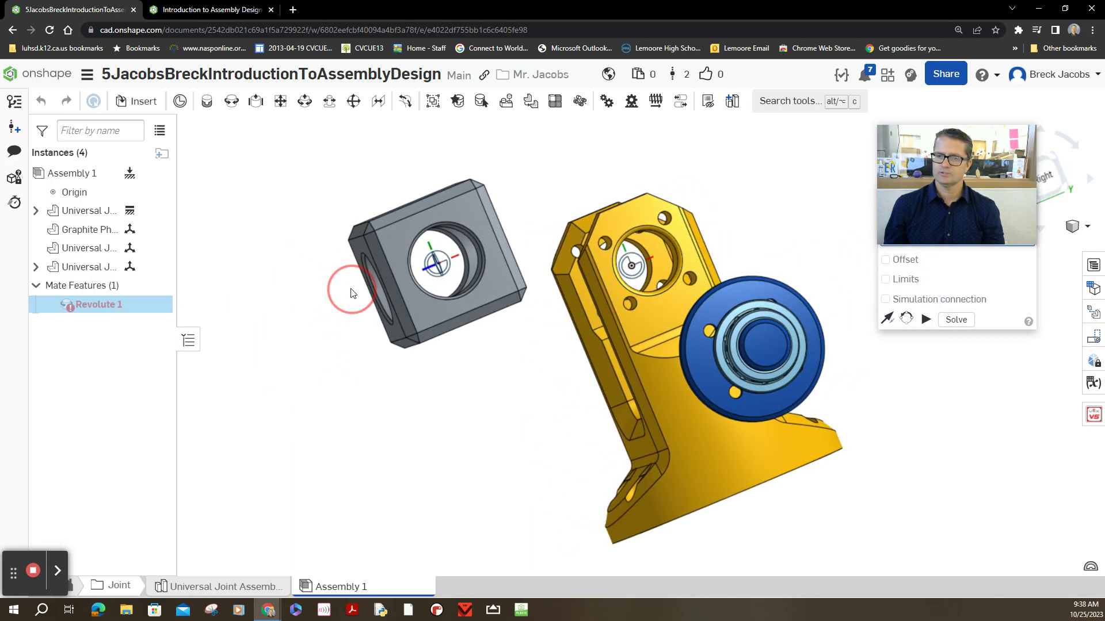
click(443, 262)
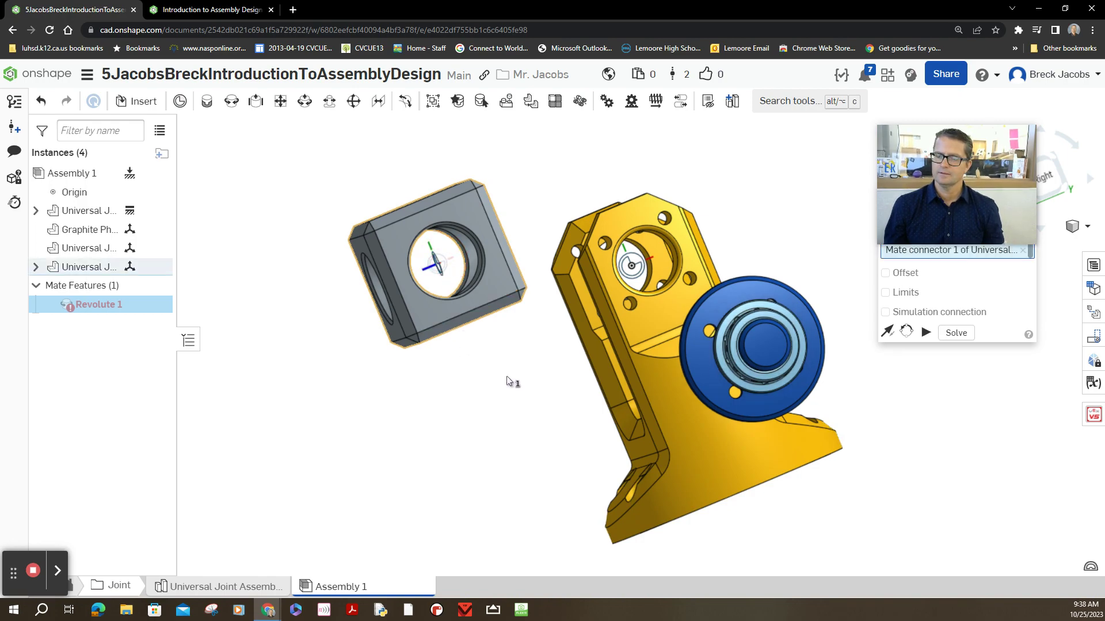
right_drag(508, 381, 547, 370)
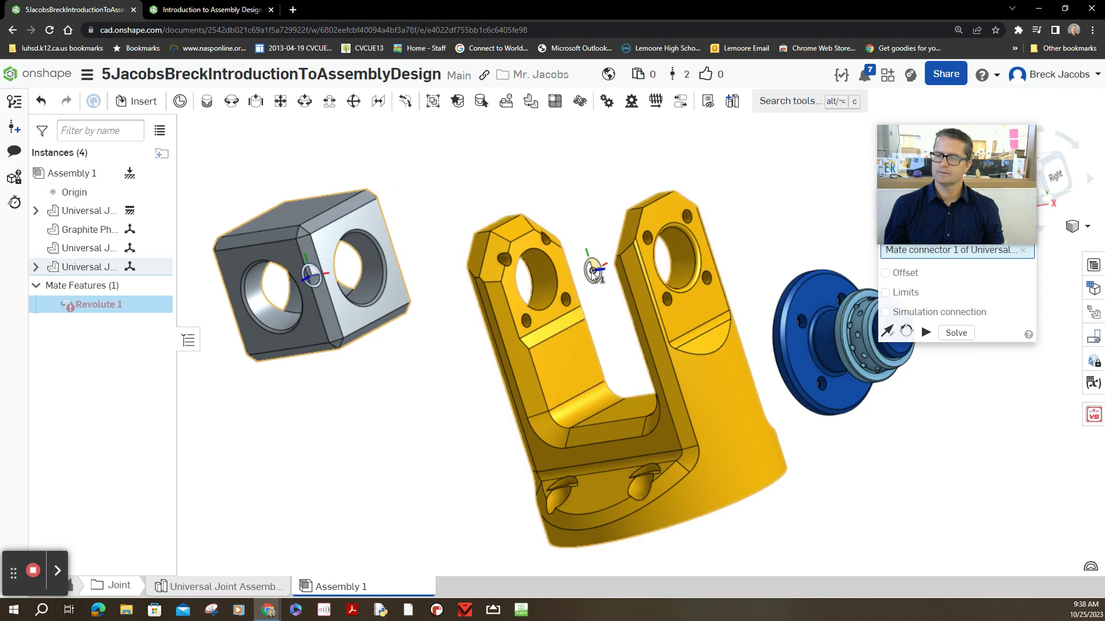
click(592, 271)
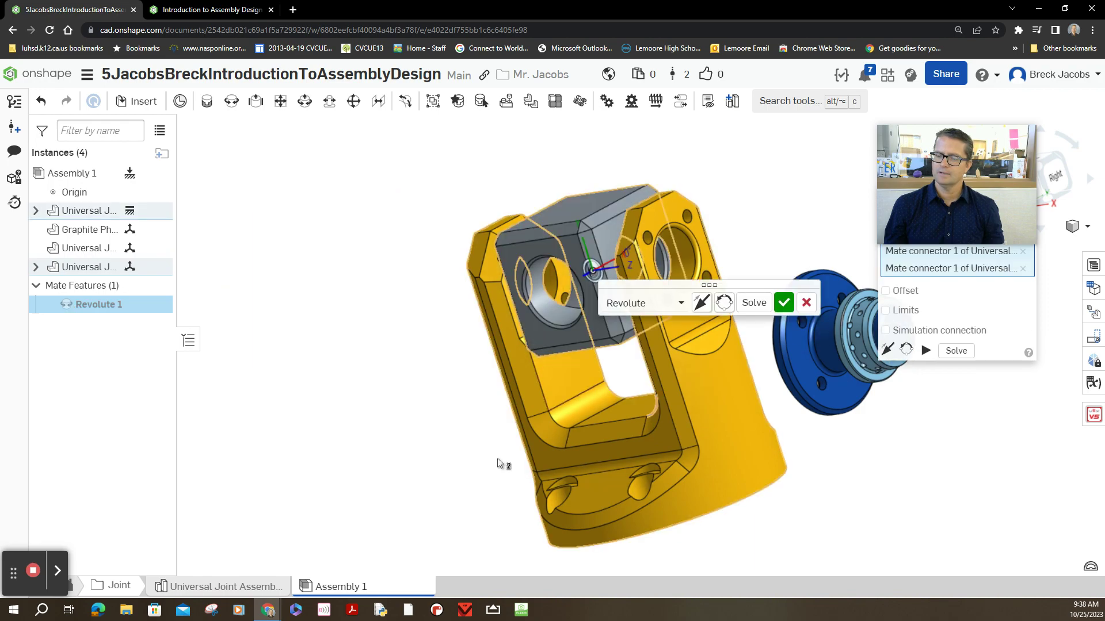
mouse_move(343, 461)
right_down()
mouse_move(405, 441)
mouse_move(397, 486)
mouse_move(387, 420)
right_up()
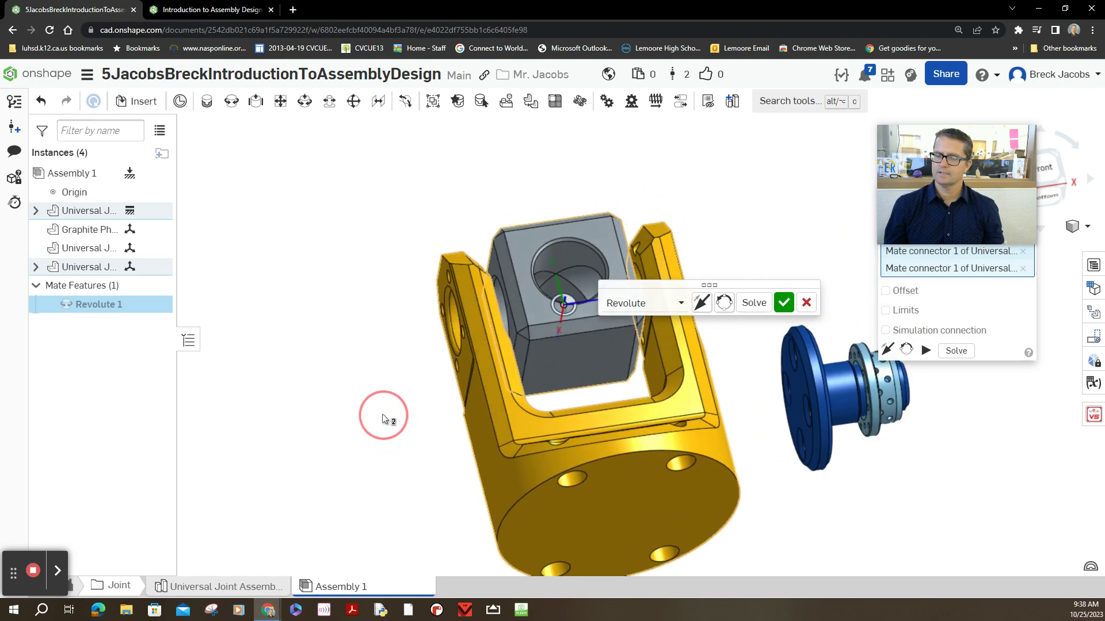
click(786, 305)
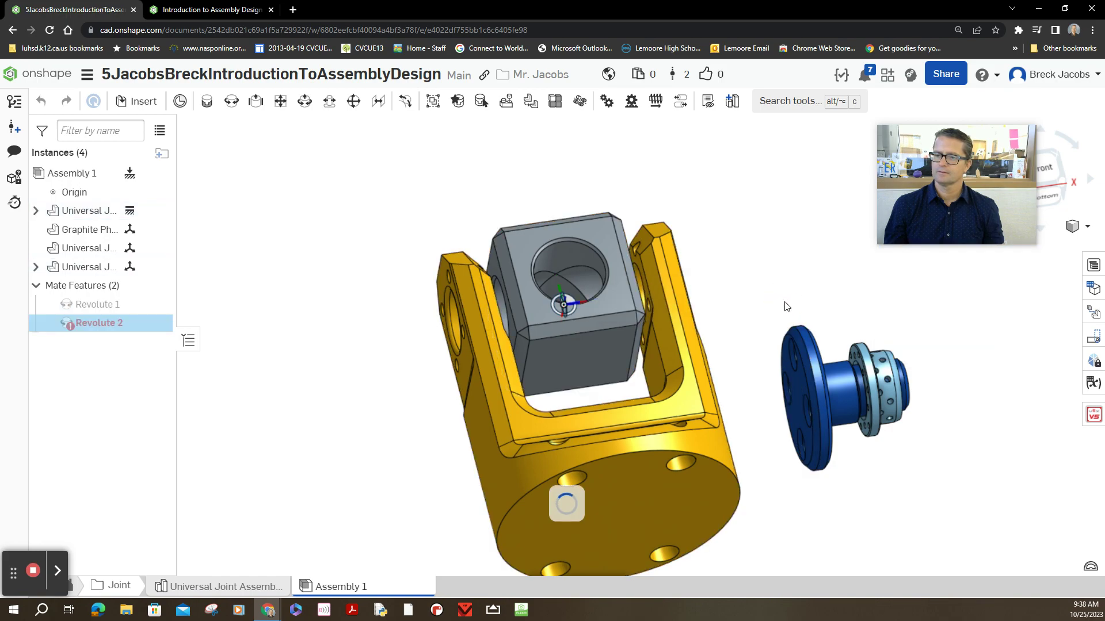
Inspect the error on the connector-less second revolute mate, orbiting into the block's hole.
mouse_move(95, 323)
click(109, 332)
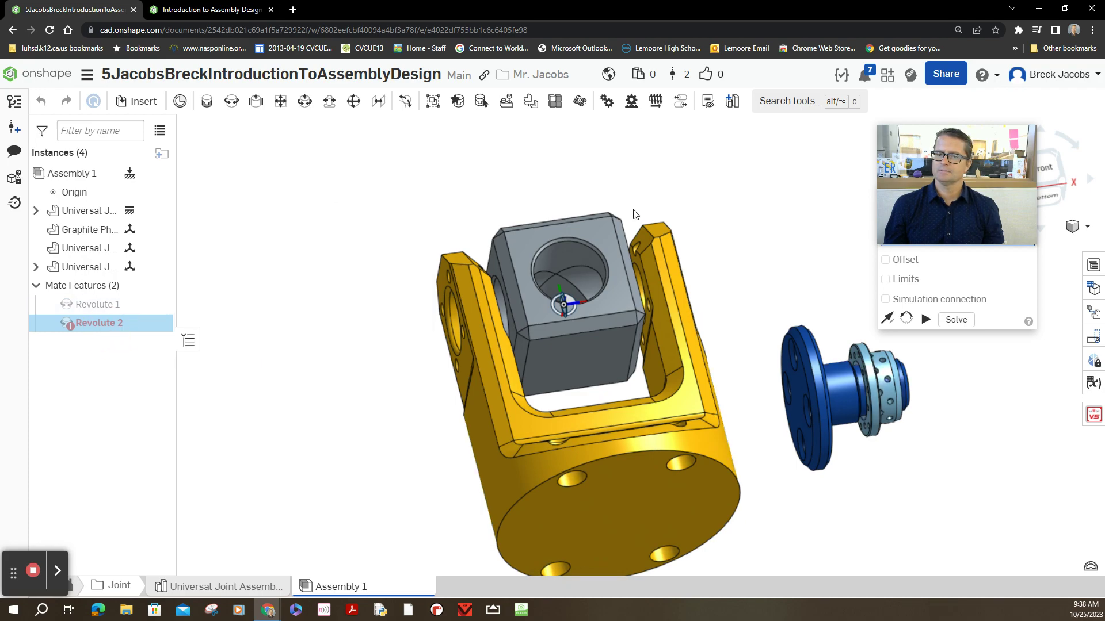
right_drag(644, 212, 637, 229)
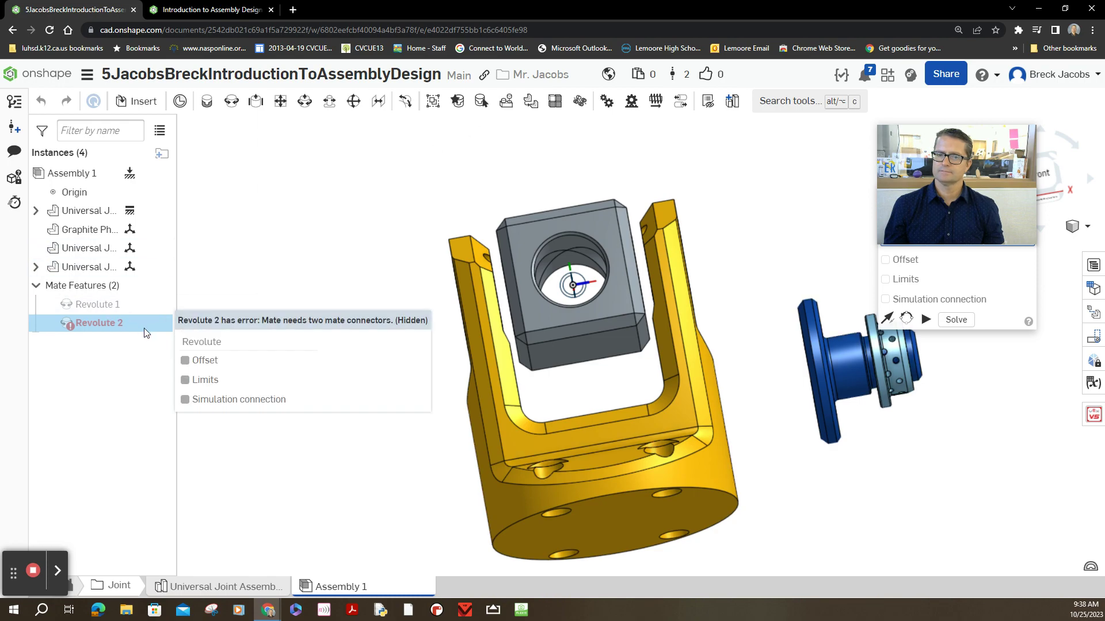
right_drag(343, 291, 333, 300)
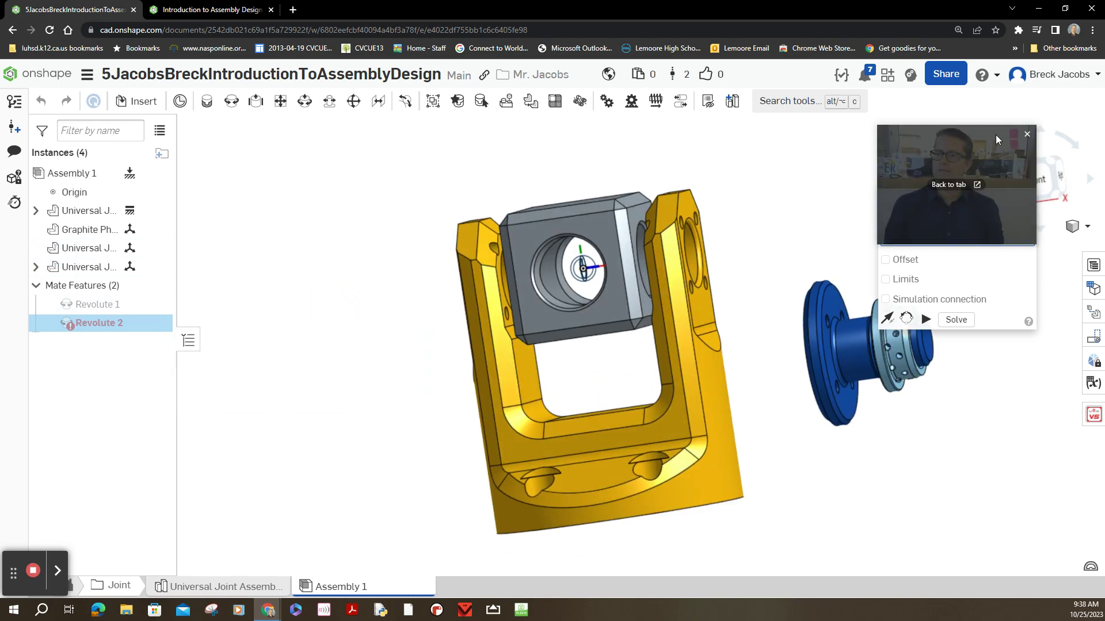
mouse_move(999, 136)
mouse_down()
mouse_move(603, 161)
mouse_move(434, 132)
mouse_up()
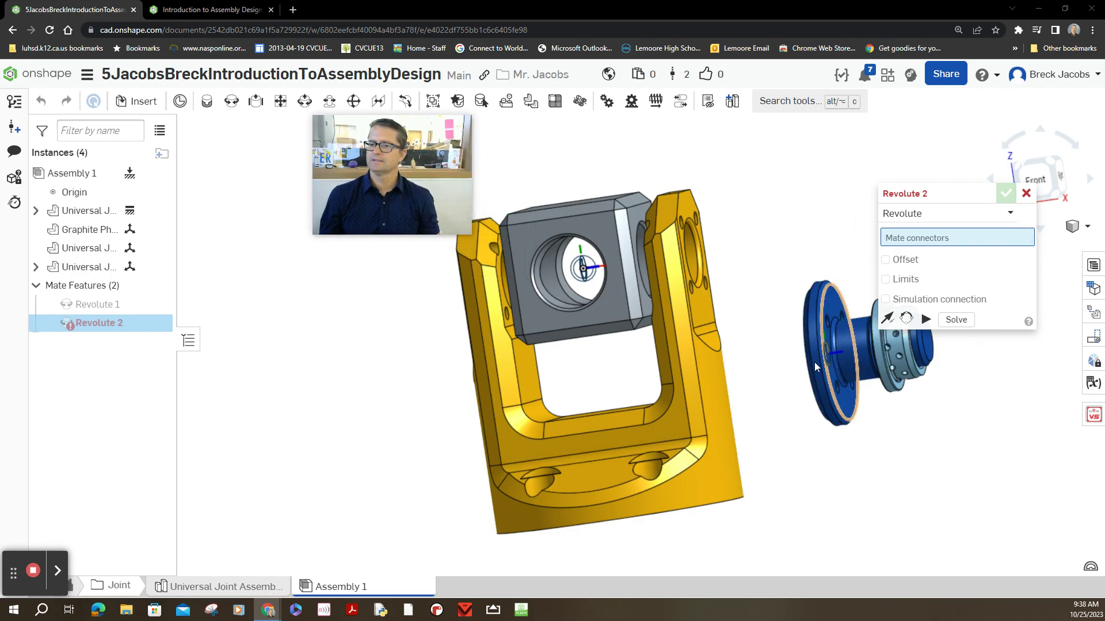
click(203, 12)
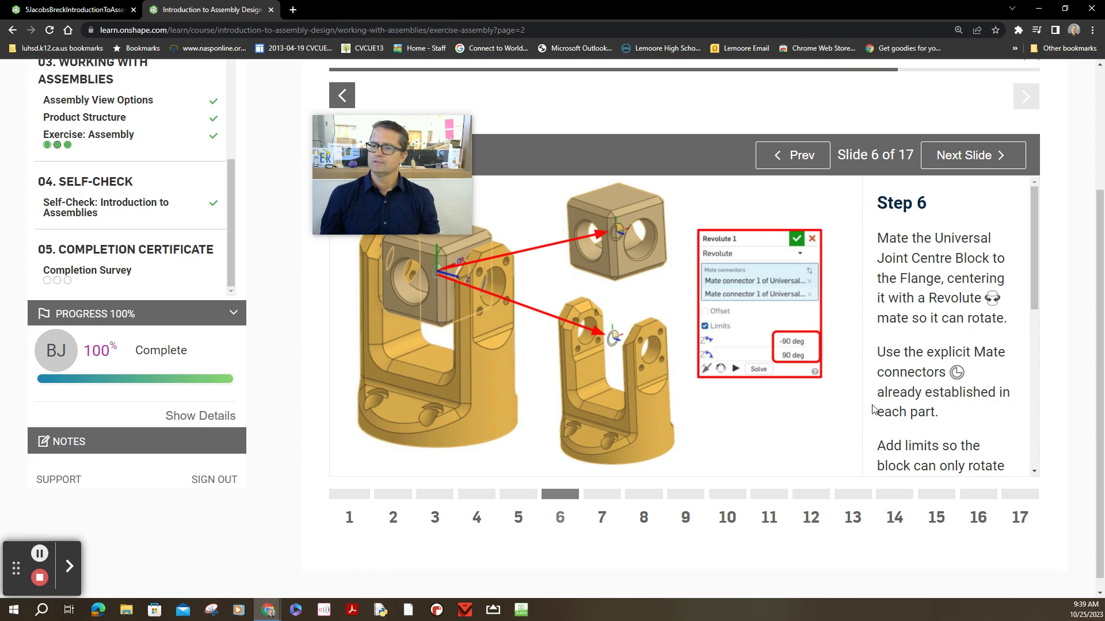
scroll(1018, 324, down, 3)
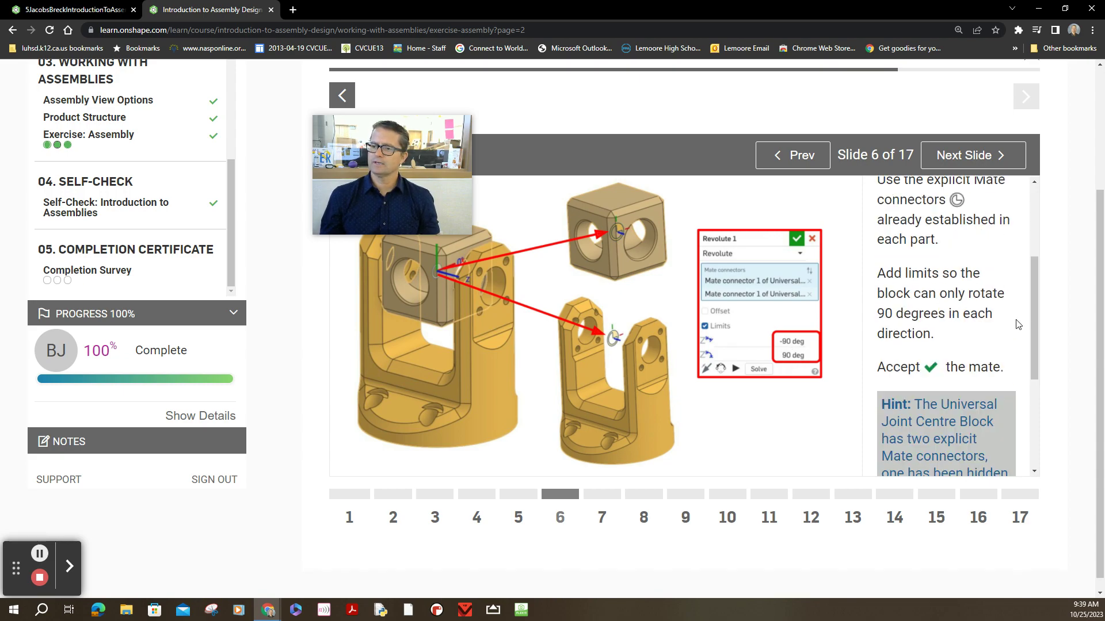
scroll(916, 368, down, 1)
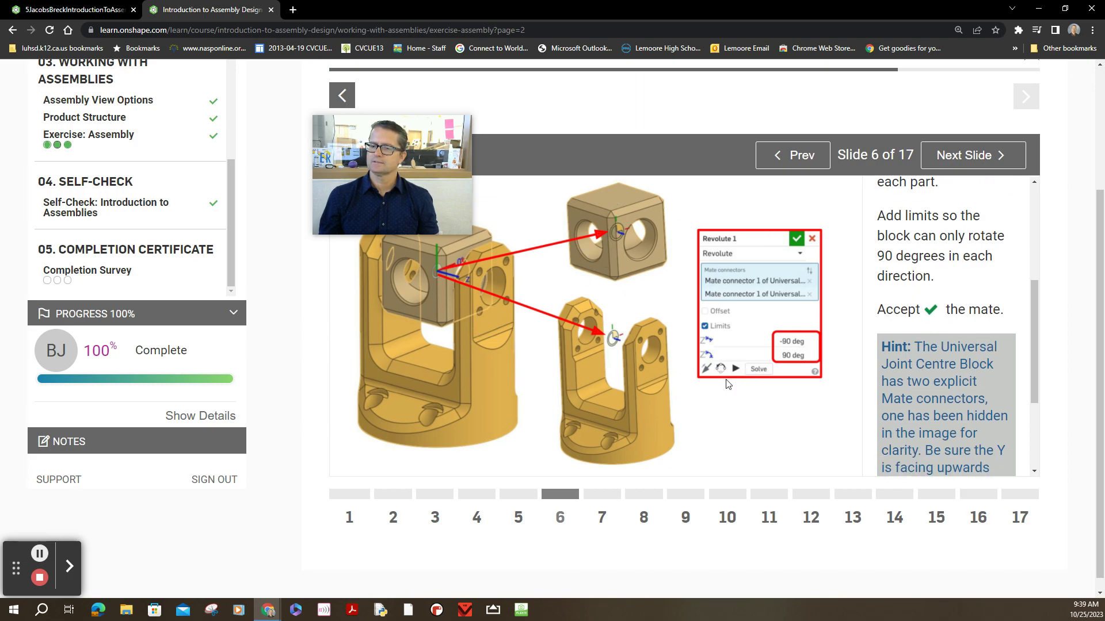
click(72, 11)
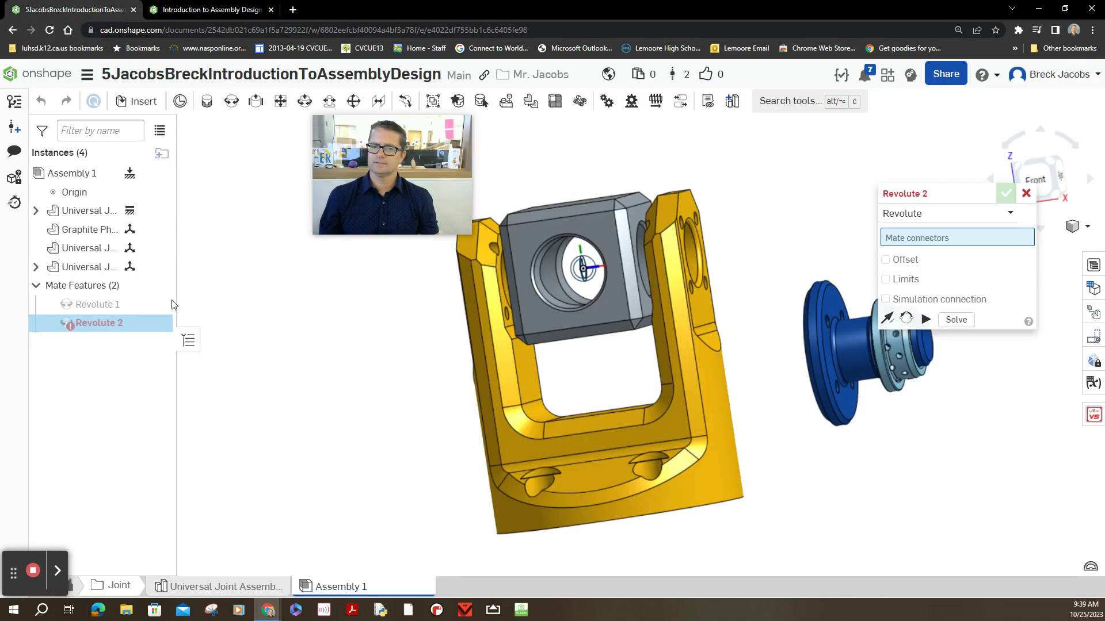
mouse_move(97, 304)
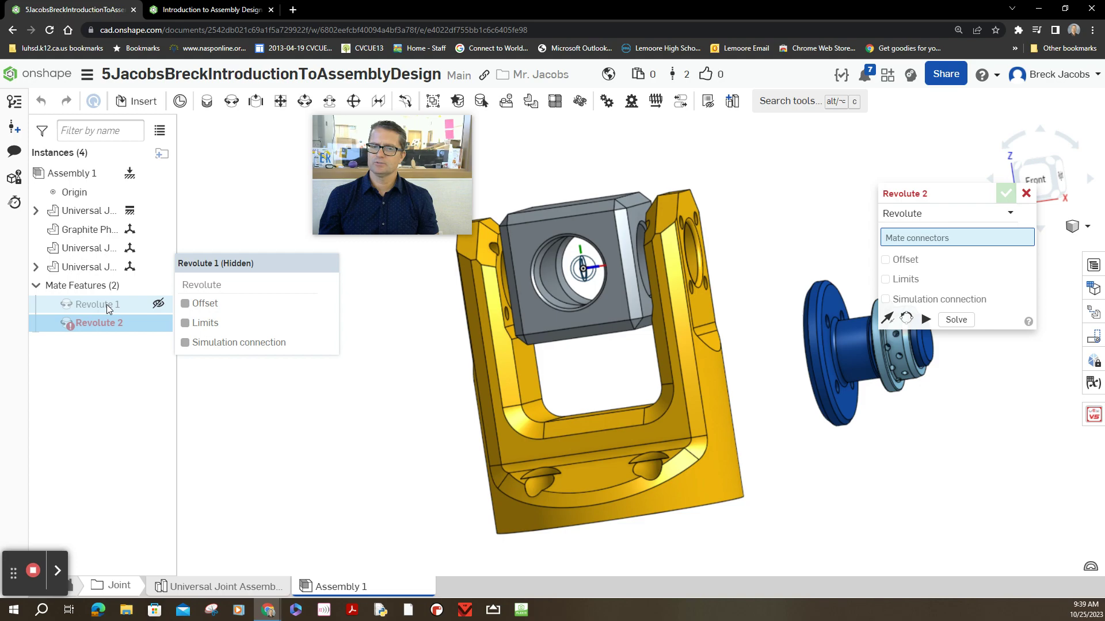
Reopen Revolute 1, enable rotation limits and set the maximum to 90°.
click(107, 309)
double_click(106, 304)
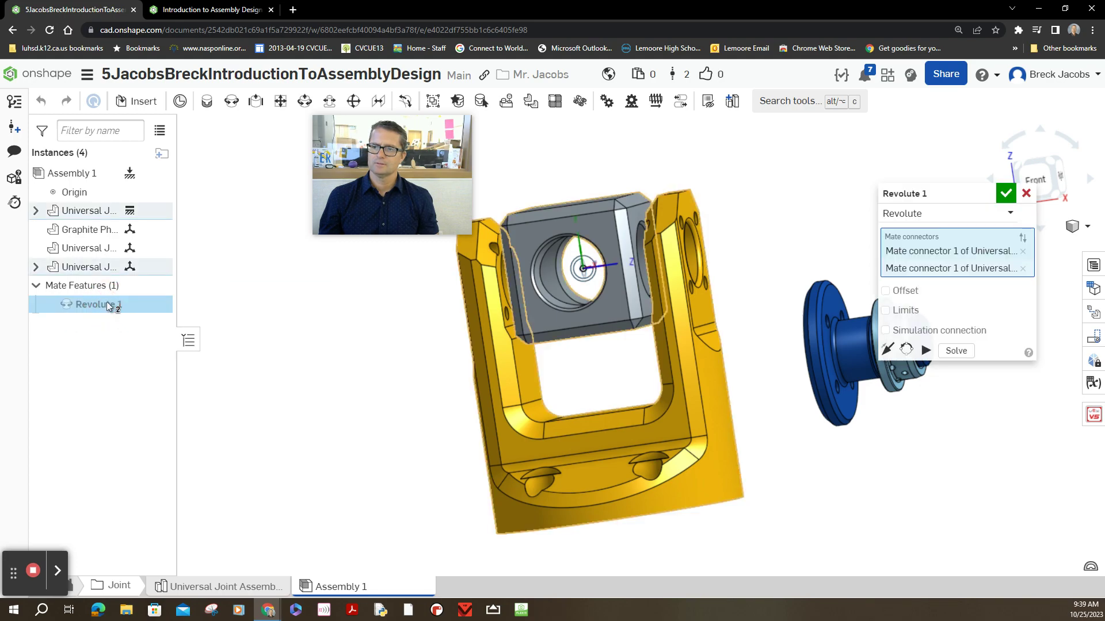
click(885, 310)
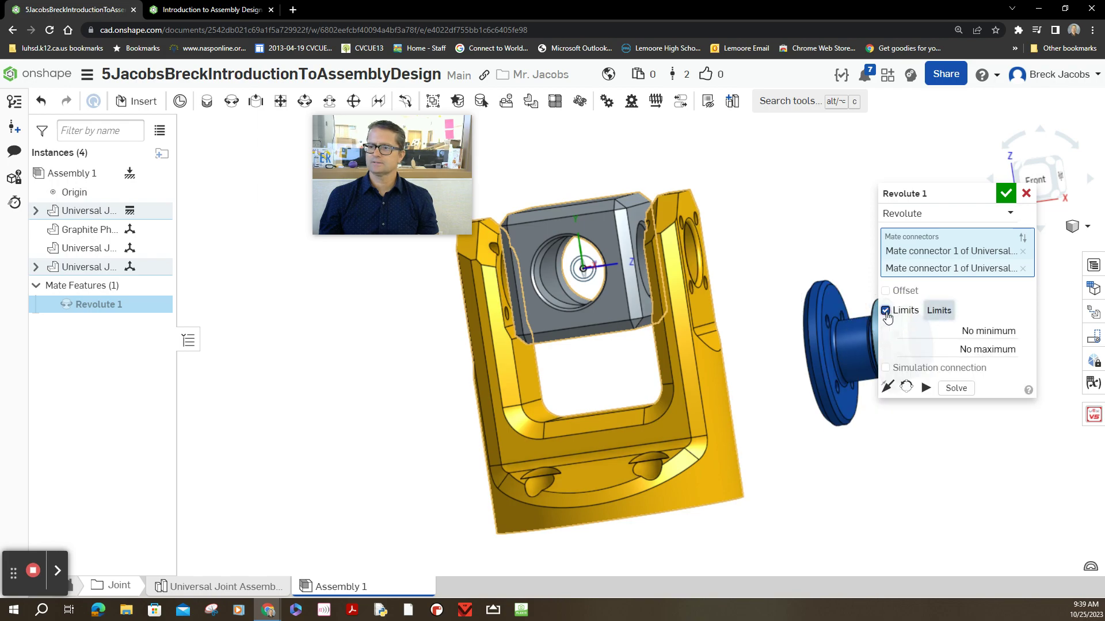
click(939, 331)
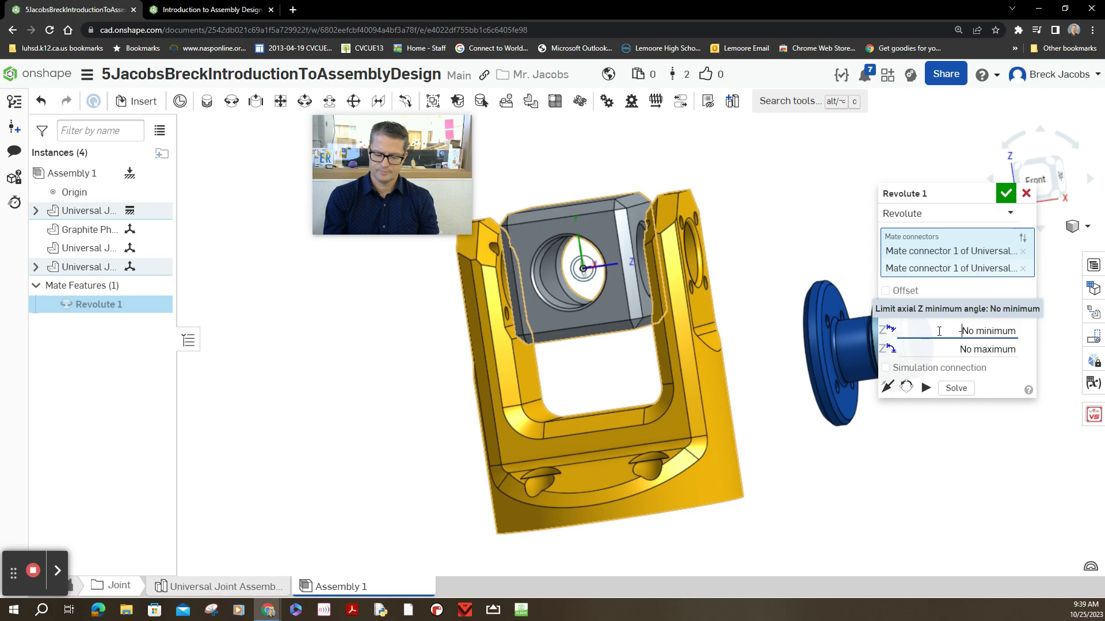
text(90)
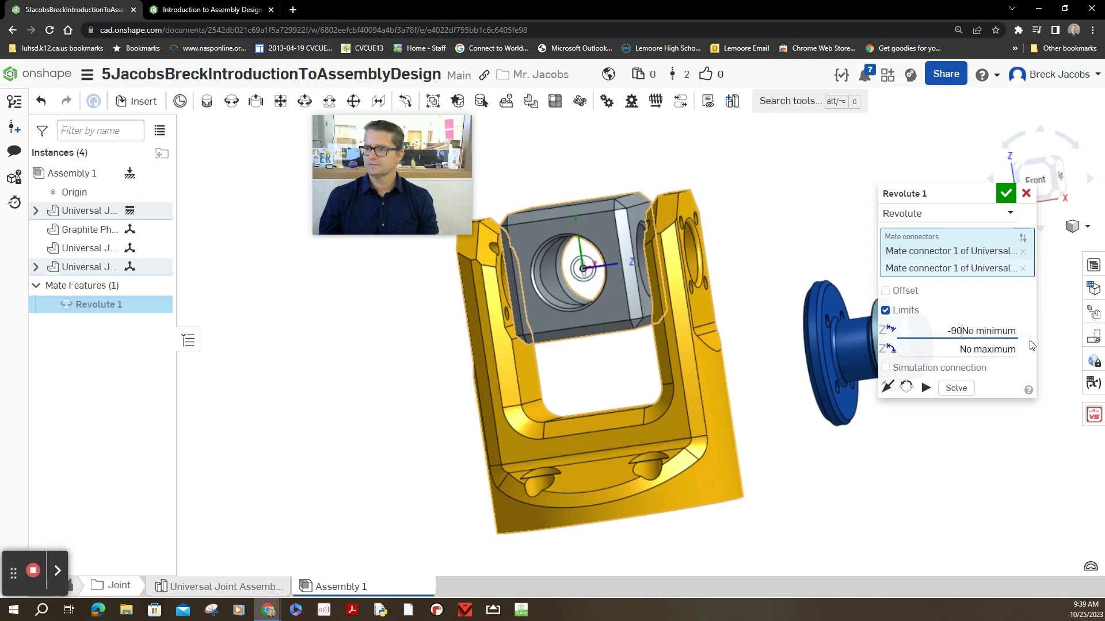
click(999, 349)
text(90No minimum)
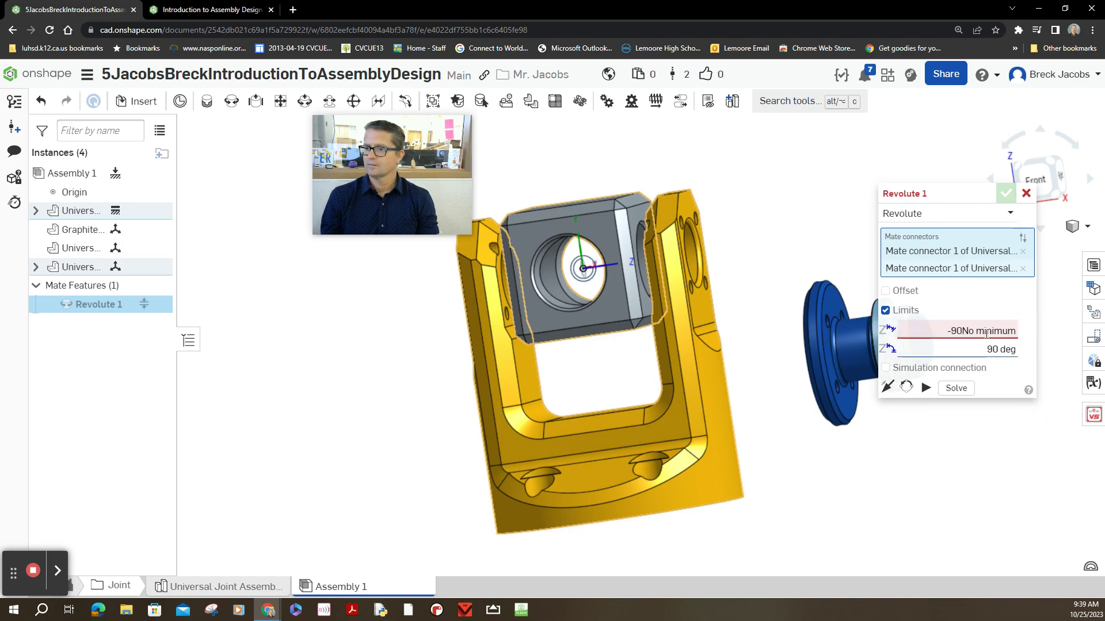
key(shift+Tab)
Correct the minimum limit to -90°, preview the rotation, and confirm the limited mate.
click(991, 332)
triple_click(991, 332)
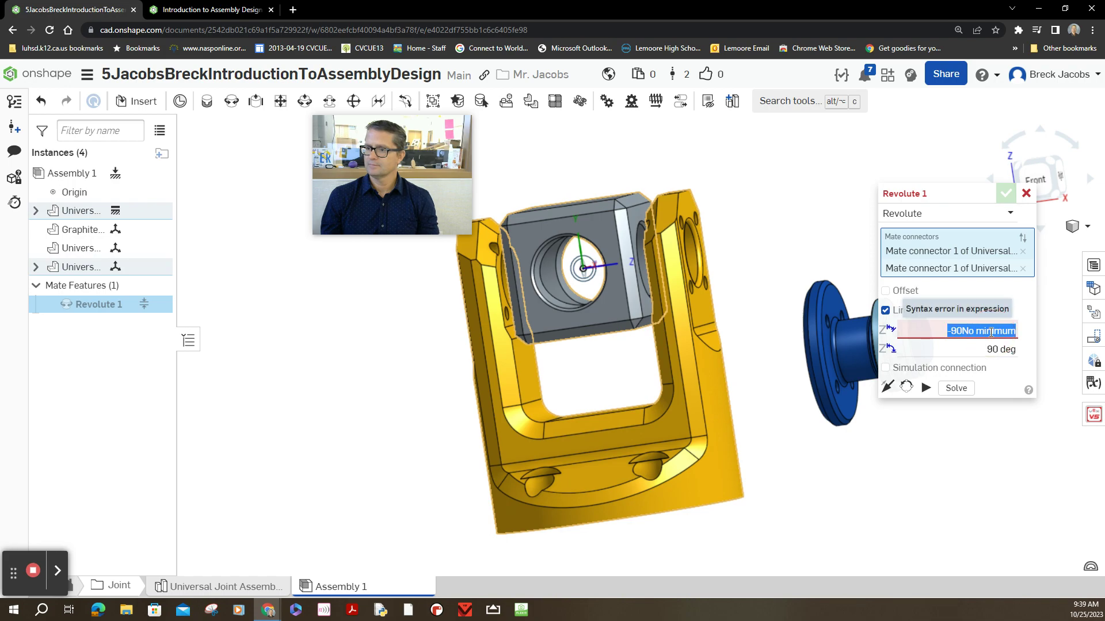
key(BackSpace)
text(-90)
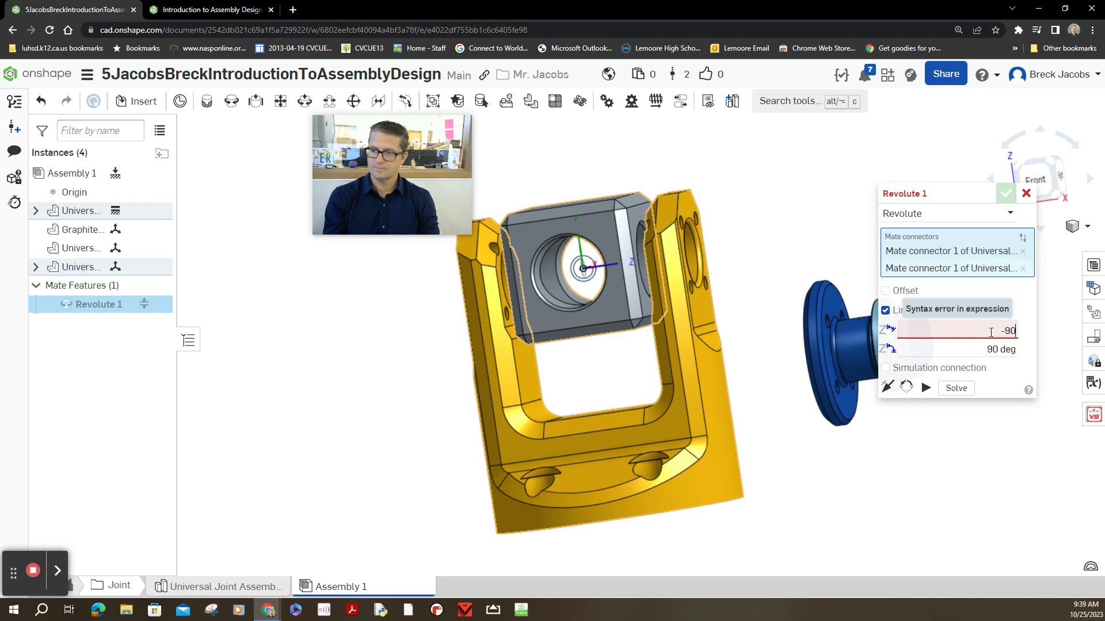
key(Tab)
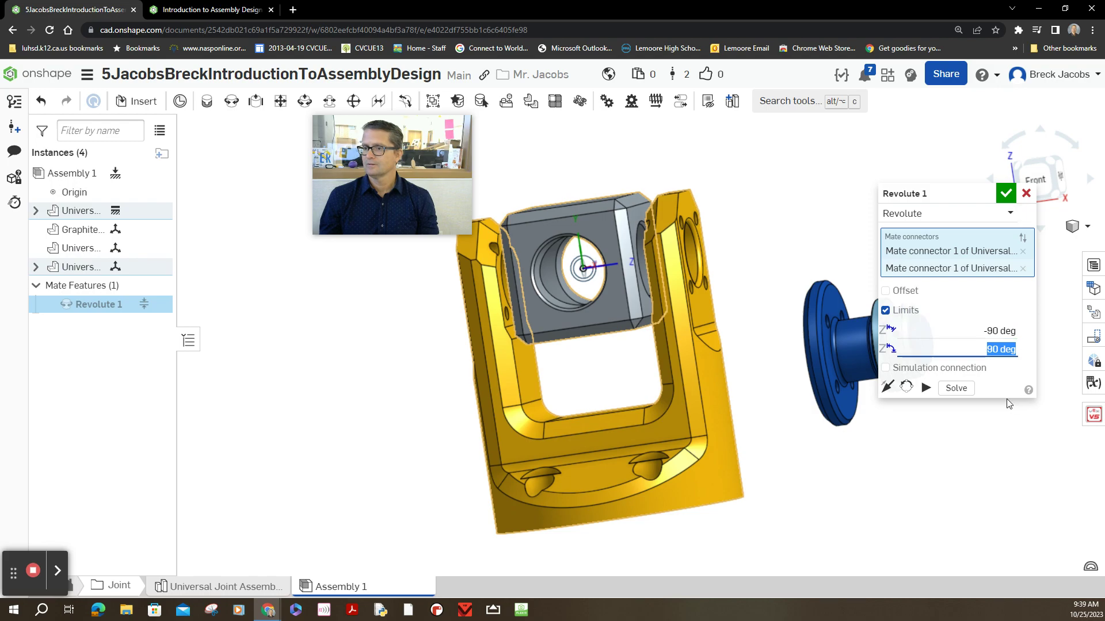
click(926, 389)
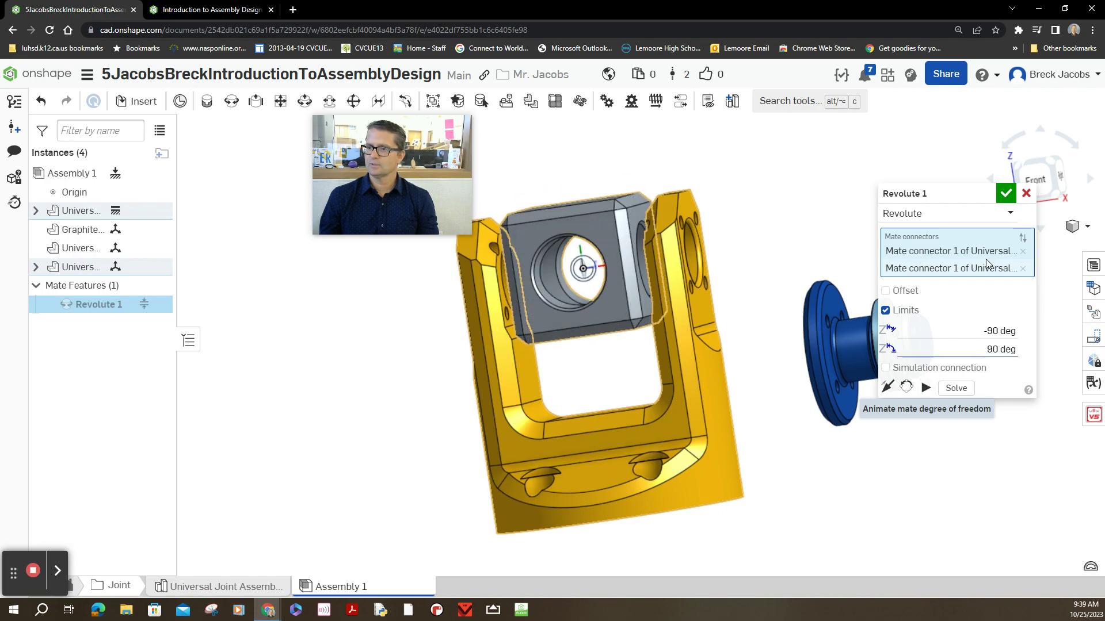
click(1005, 193)
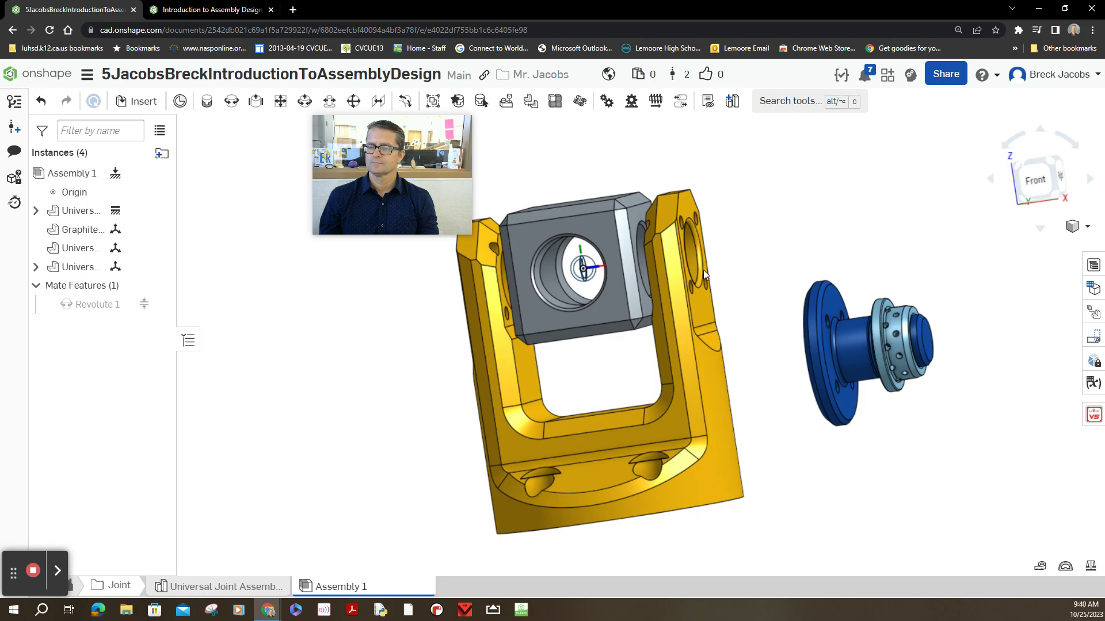
Glance at the Universal Joint Assembly part studio, return to Assembly 1, then view course slide 6.
click(244, 592)
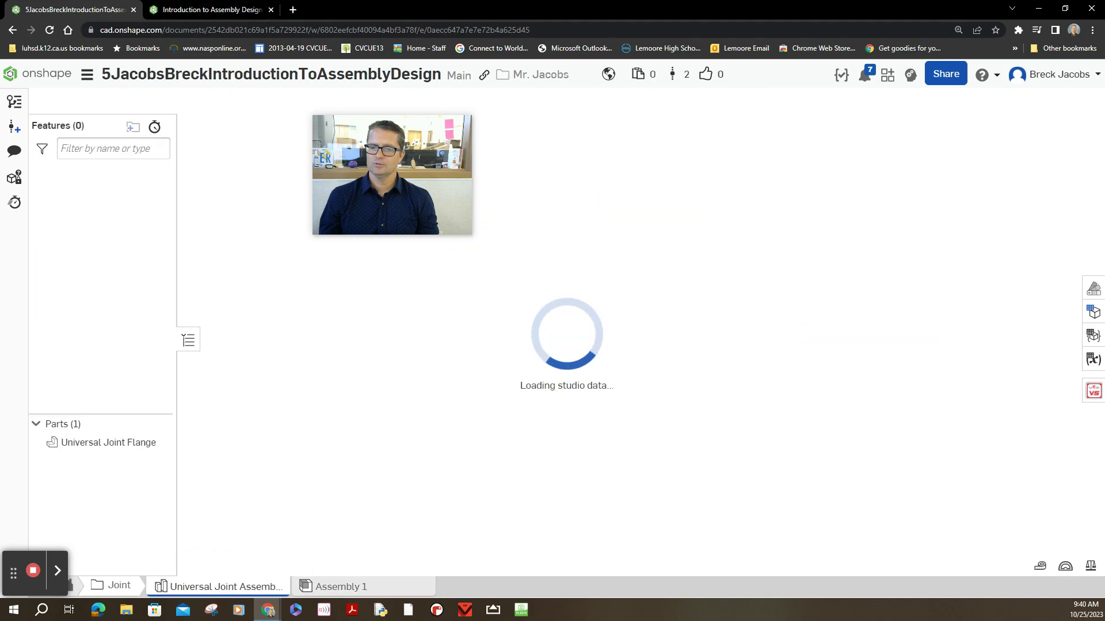
click(342, 593)
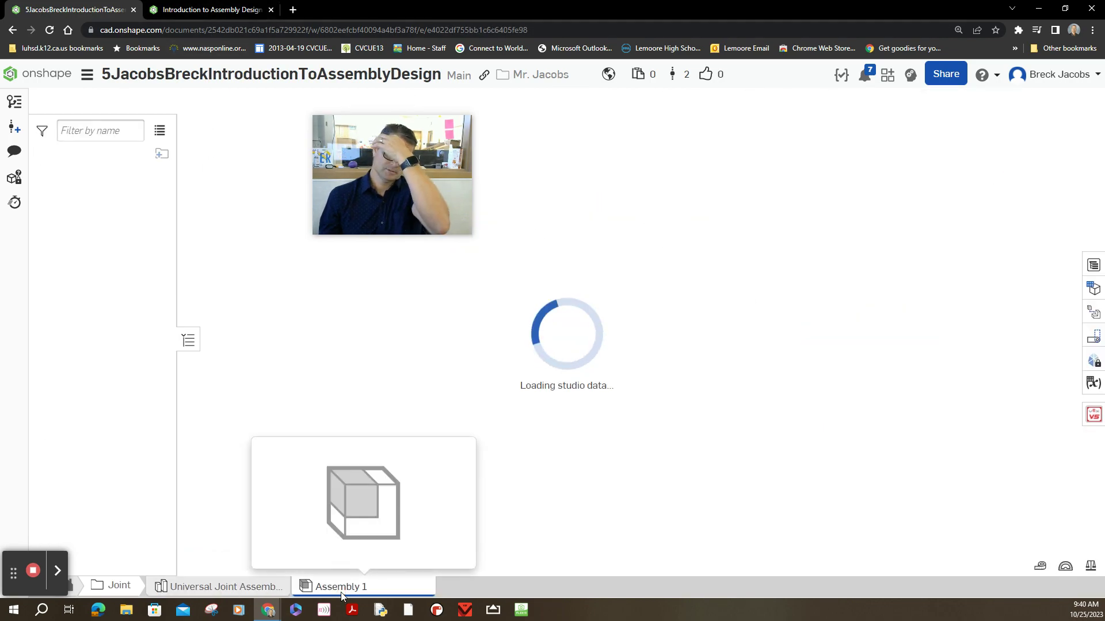
click(210, 14)
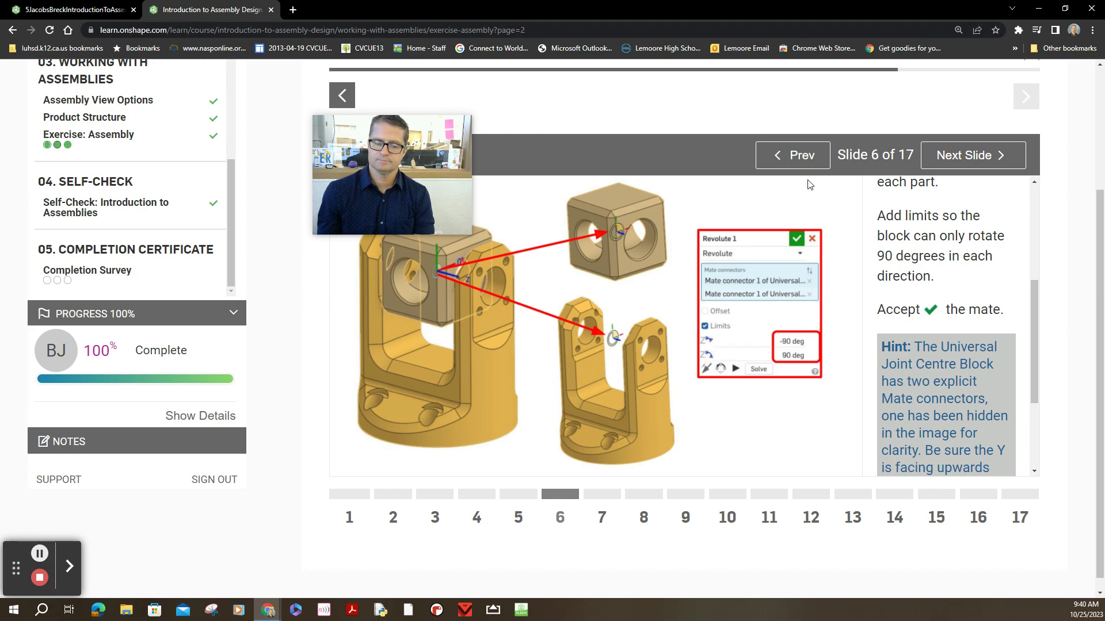
Go to slide 7 of 17 and read Step 7 on fastening the axle to the bushing.
drag(1034, 314, 1036, 342)
click(602, 498)
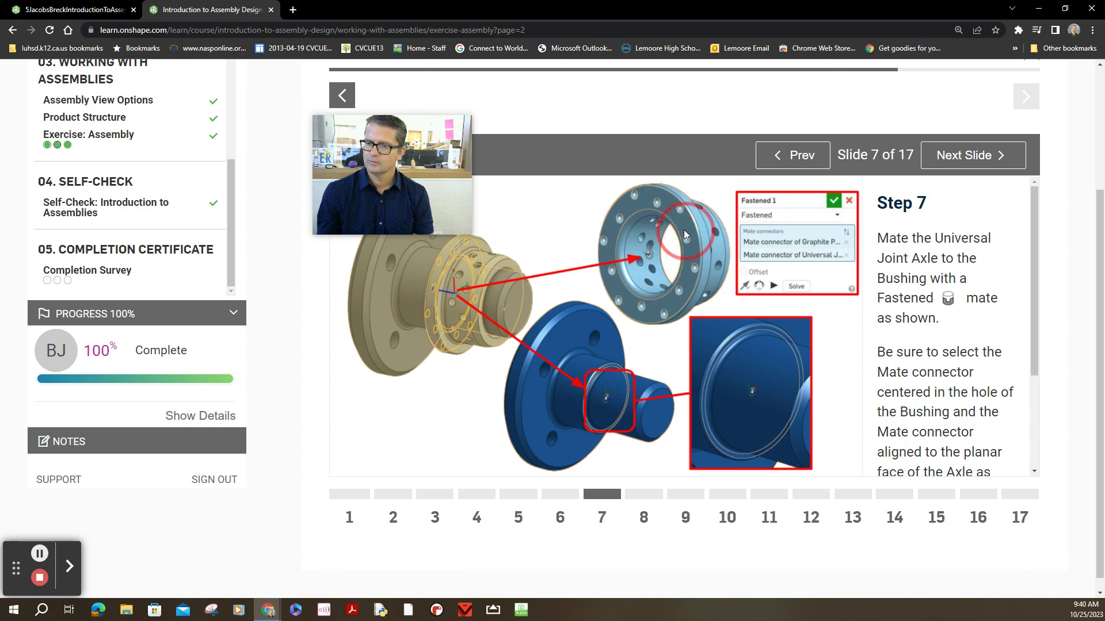
click(602, 274)
click(424, 291)
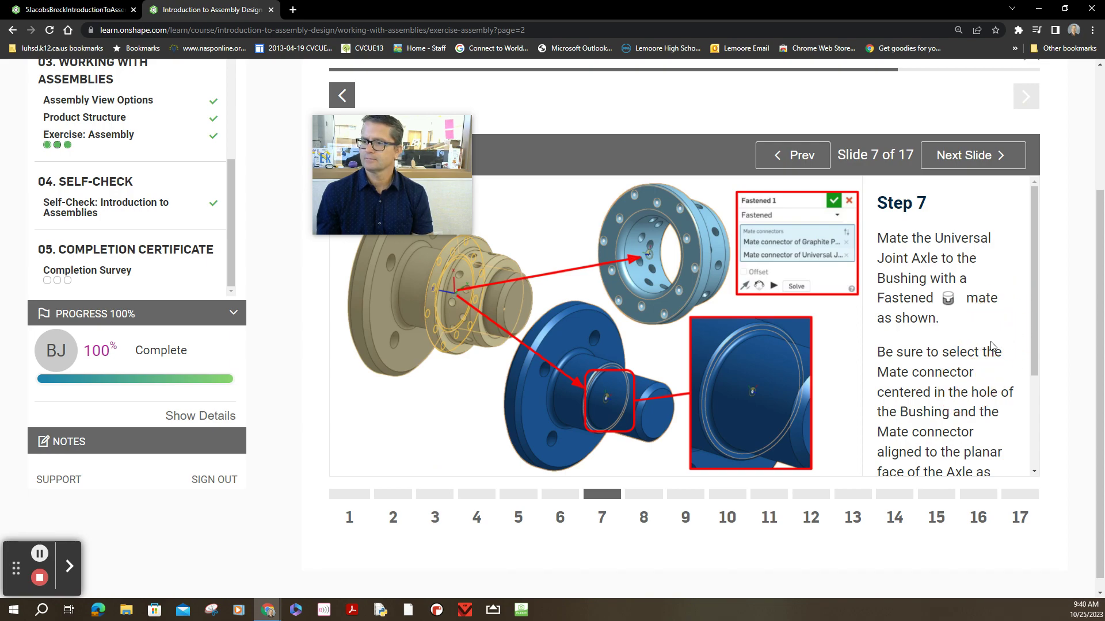
scroll(991, 345, down, 3)
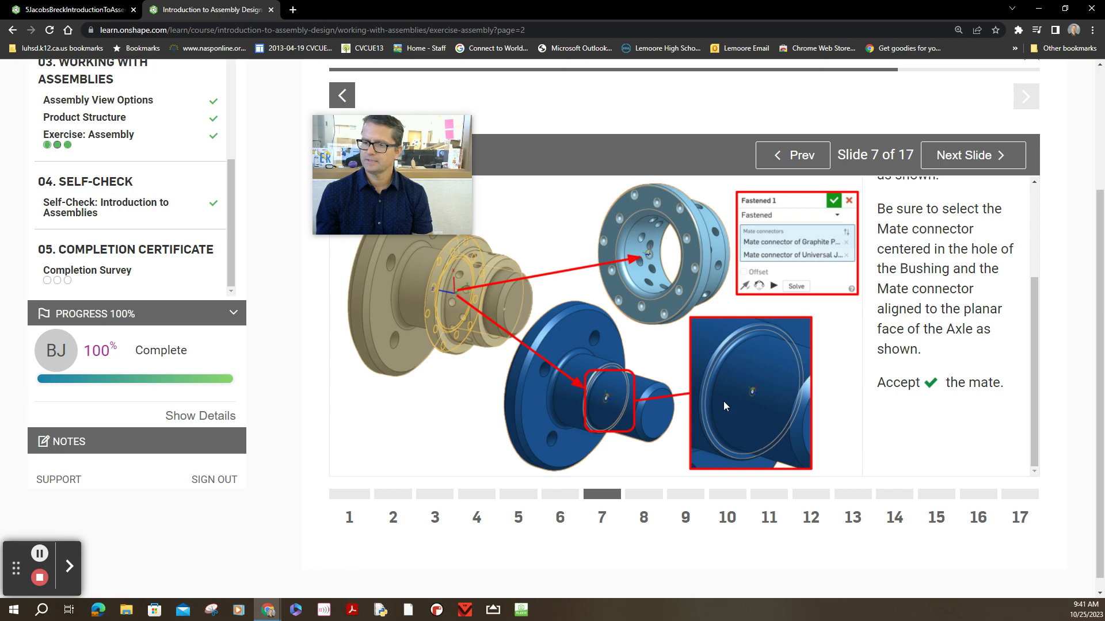
Drag the light-blue bushing off to the right, clear of the blue axle hub.
click(104, 9)
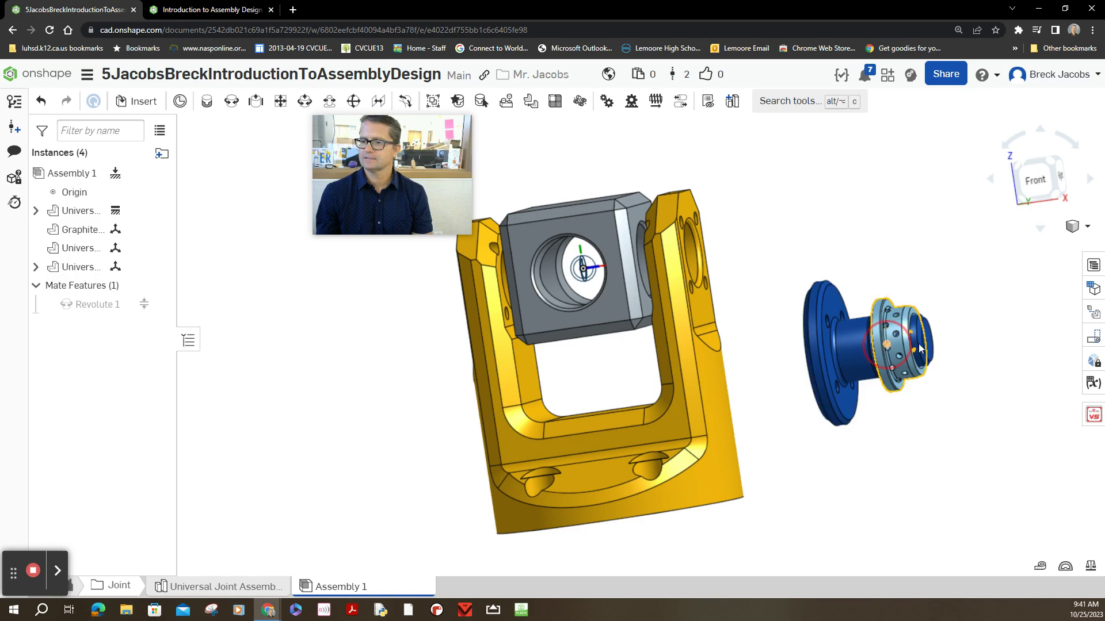
drag(920, 348, 992, 339)
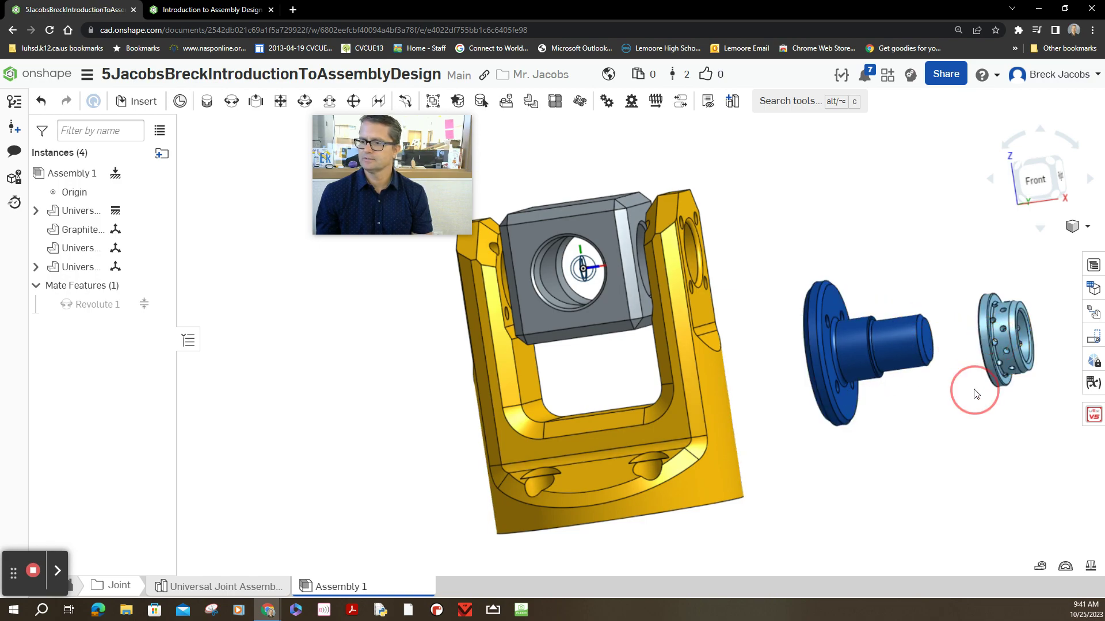
right_drag(977, 394, 950, 424)
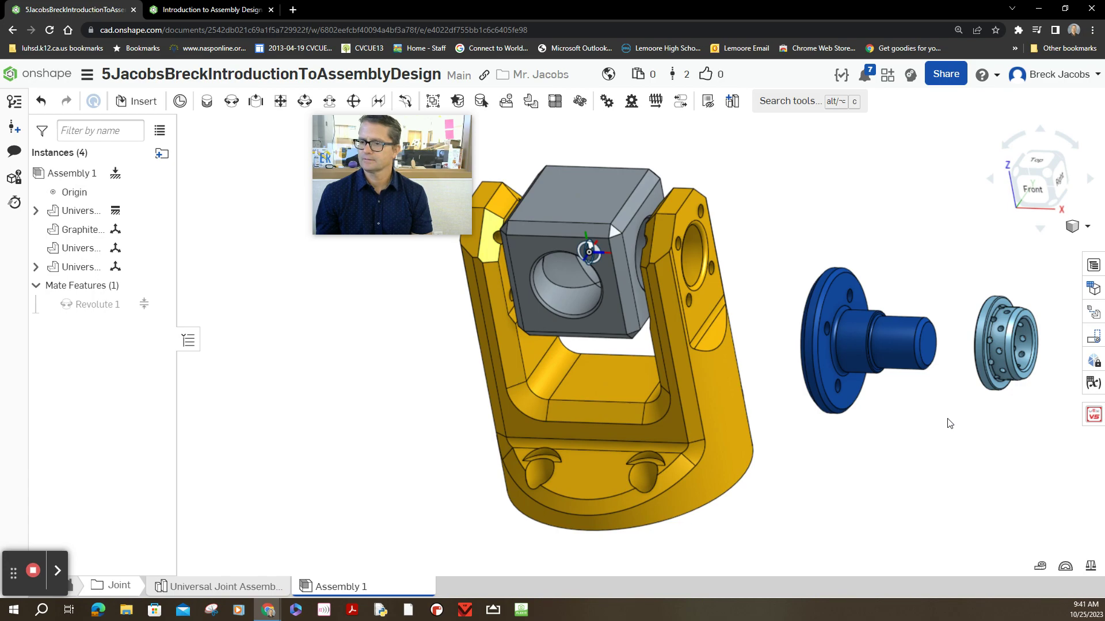
right_drag(949, 425, 1019, 383)
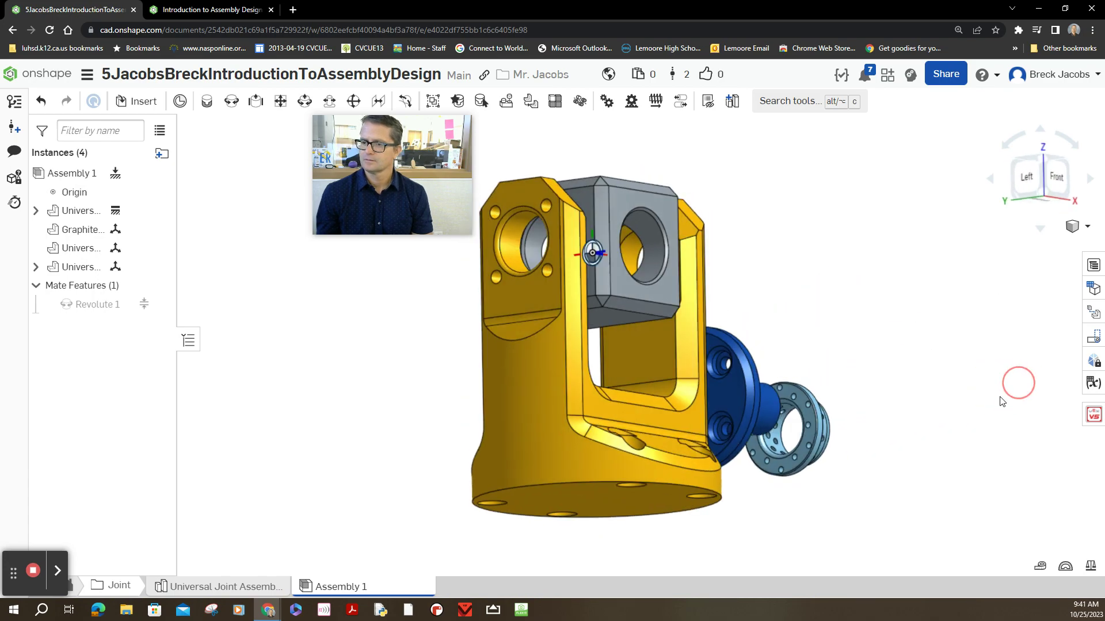
scroll(831, 456, down, 3)
scroll(831, 456, up, 5)
scroll(834, 458, up, 3)
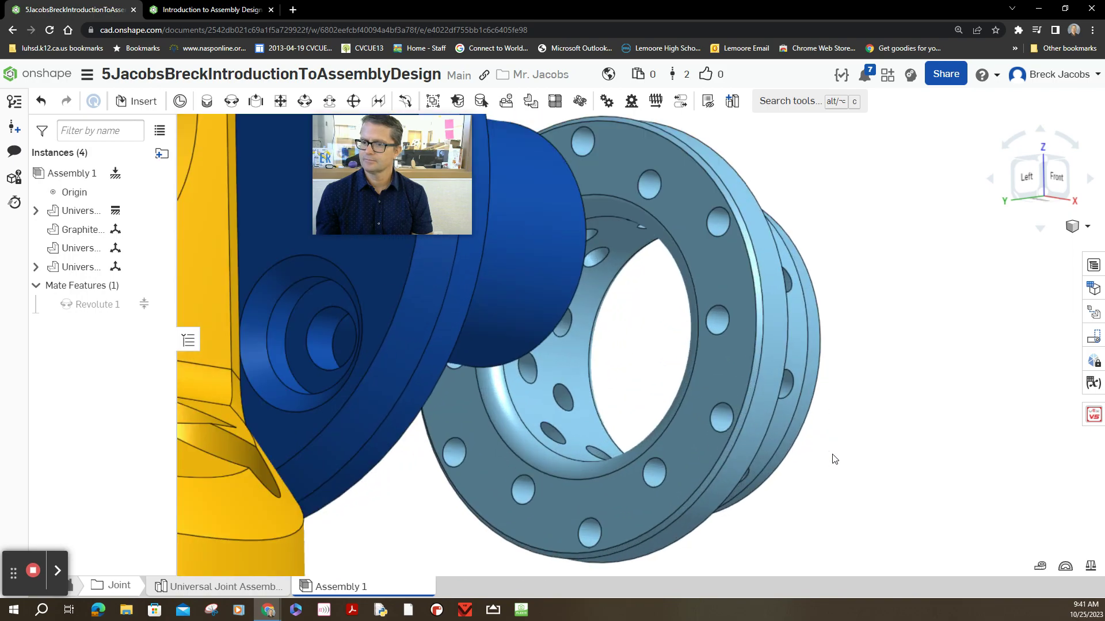
click(732, 302)
click(877, 319)
drag(728, 294, 951, 274)
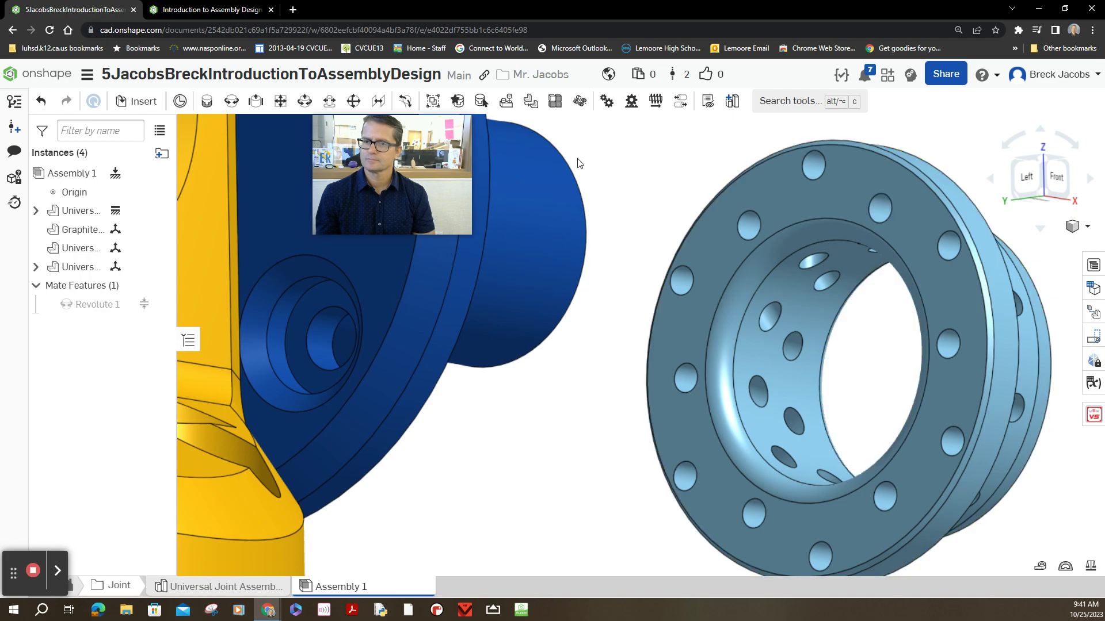
Attempt a Fastened mate, then reload the page to discard the stuck mate.
click(207, 102)
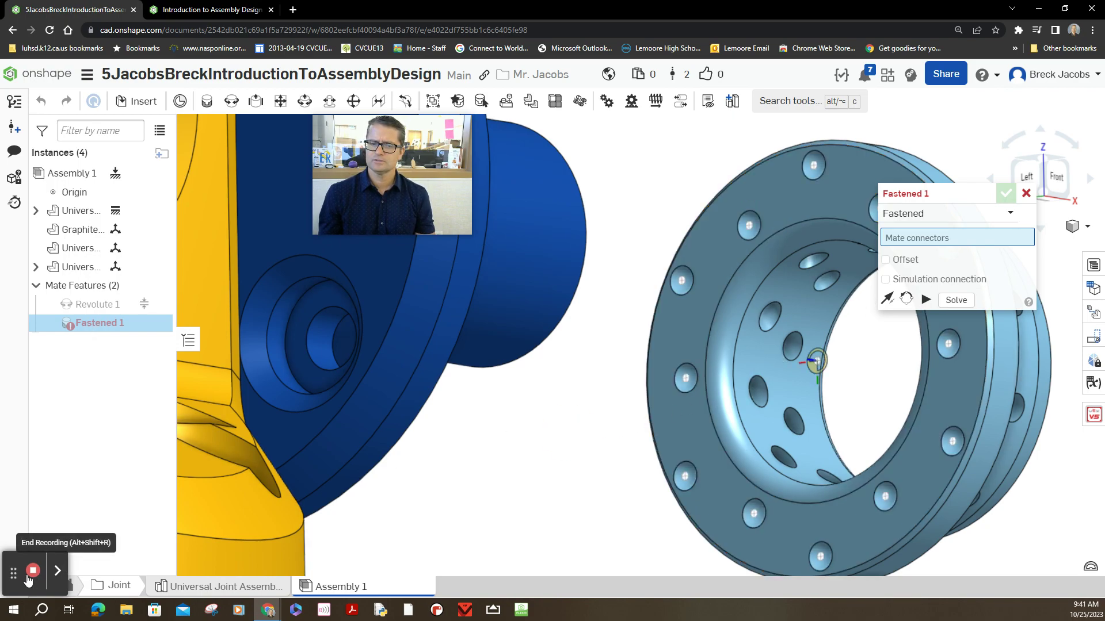
click(56, 573)
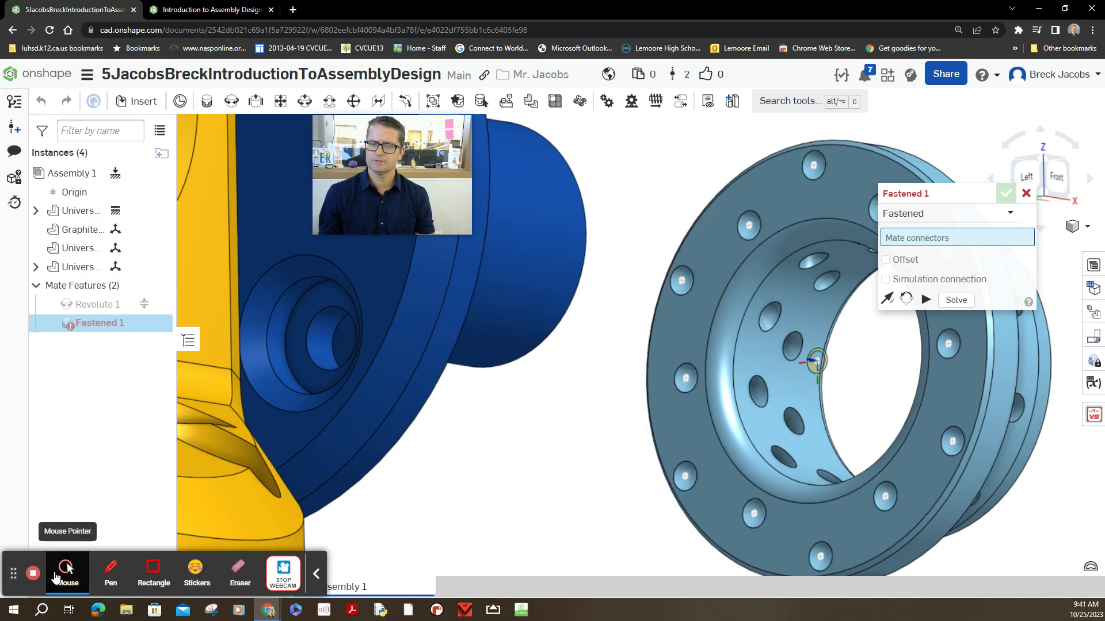
click(49, 30)
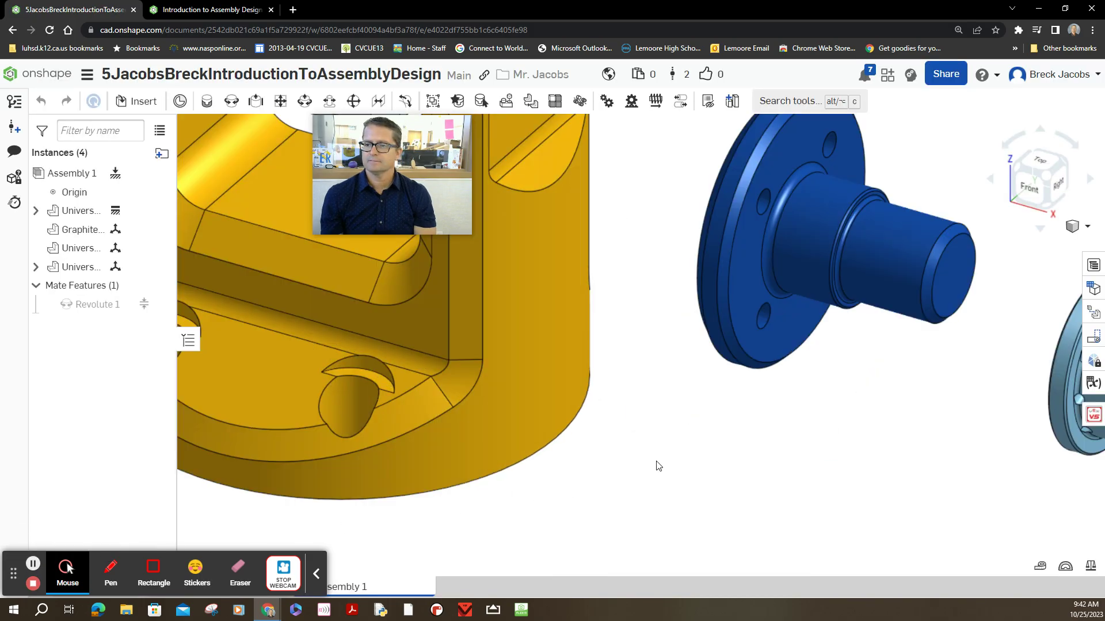
Start a Fastened mate using the connector on the bushing's flange face.
mouse_move(668, 464)
right_down()
mouse_move(842, 414)
mouse_move(835, 439)
right_up()
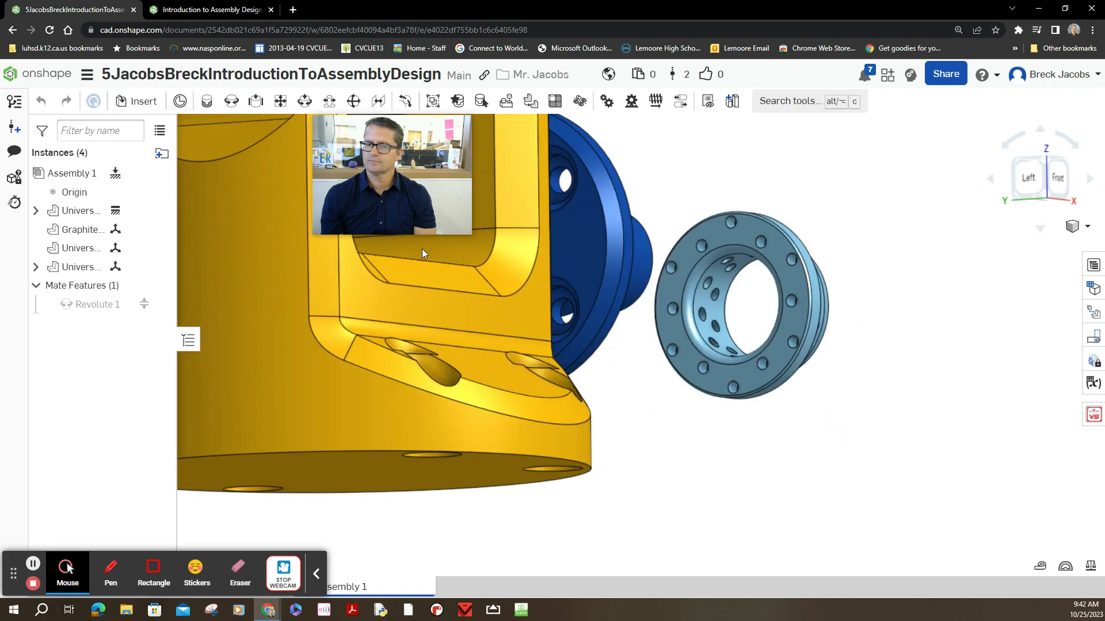
click(207, 106)
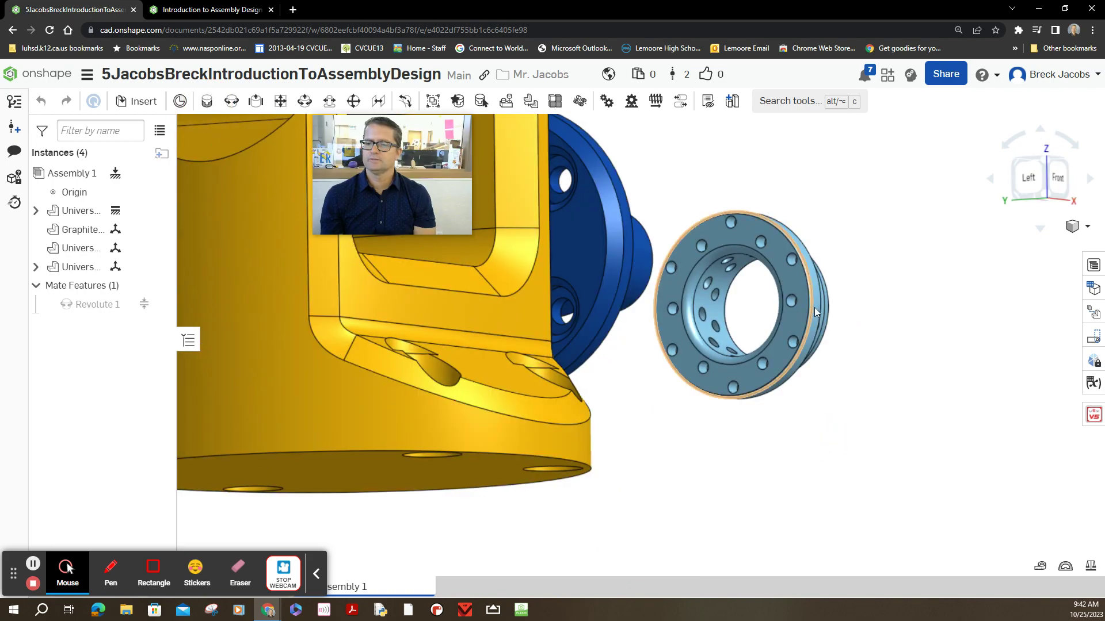
scroll(814, 307, down, 2)
scroll(813, 307, up, 2)
scroll(814, 307, up, 2)
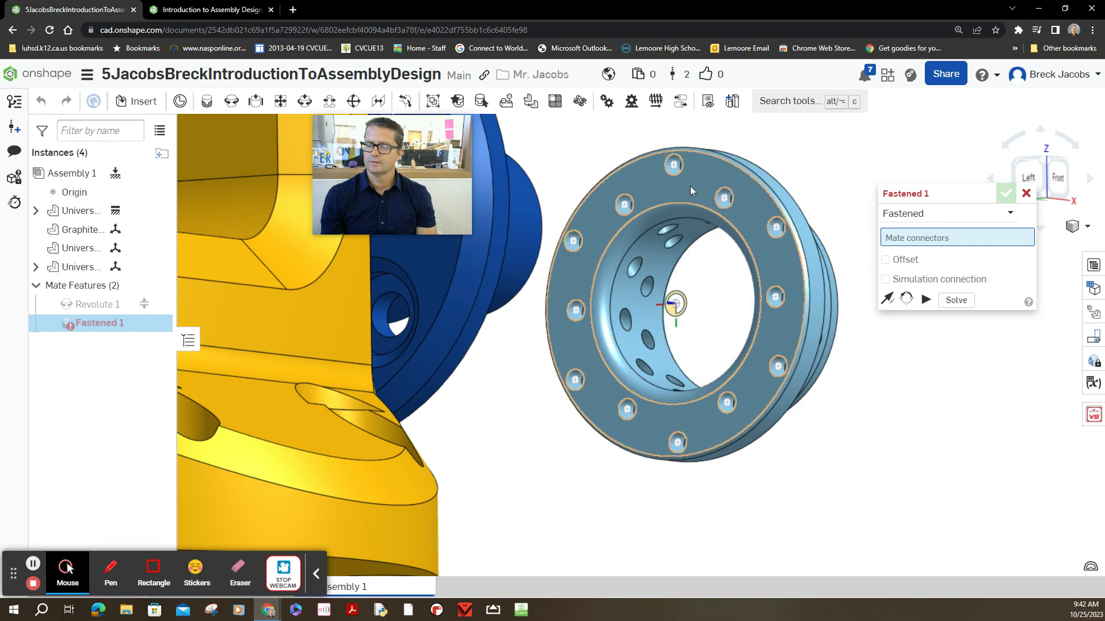
scroll(689, 185, up, 3)
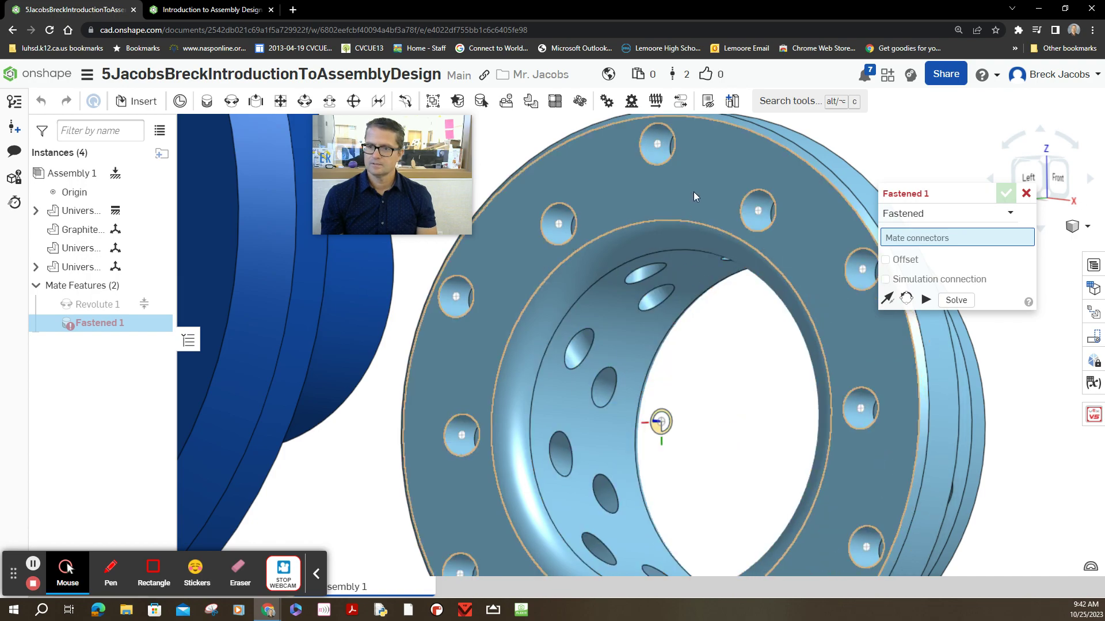
click(661, 423)
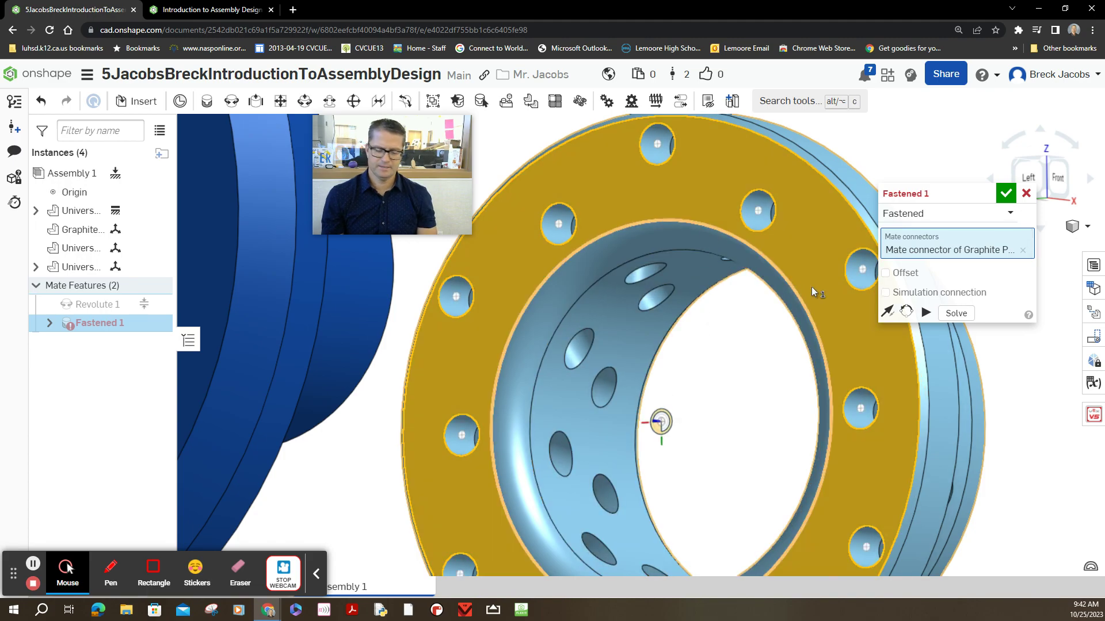
Pick the axle hub's centre connector as the mate's second connector.
scroll(1034, 455, down, 2)
scroll(1034, 456, down, 2)
scroll(1034, 455, down, 1)
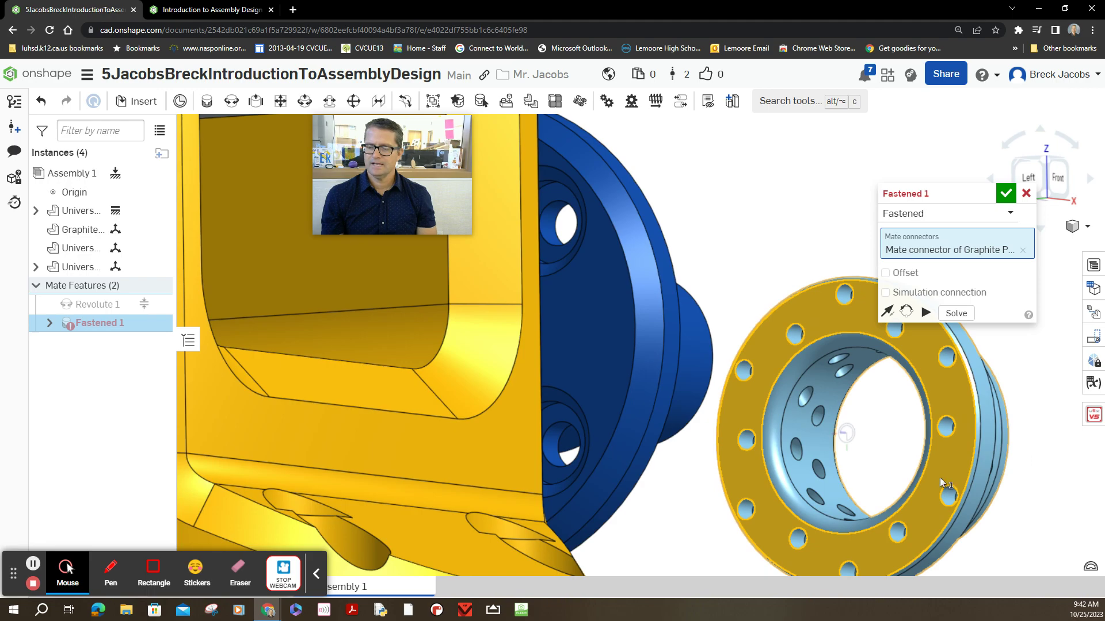
right_drag(710, 555, 640, 557)
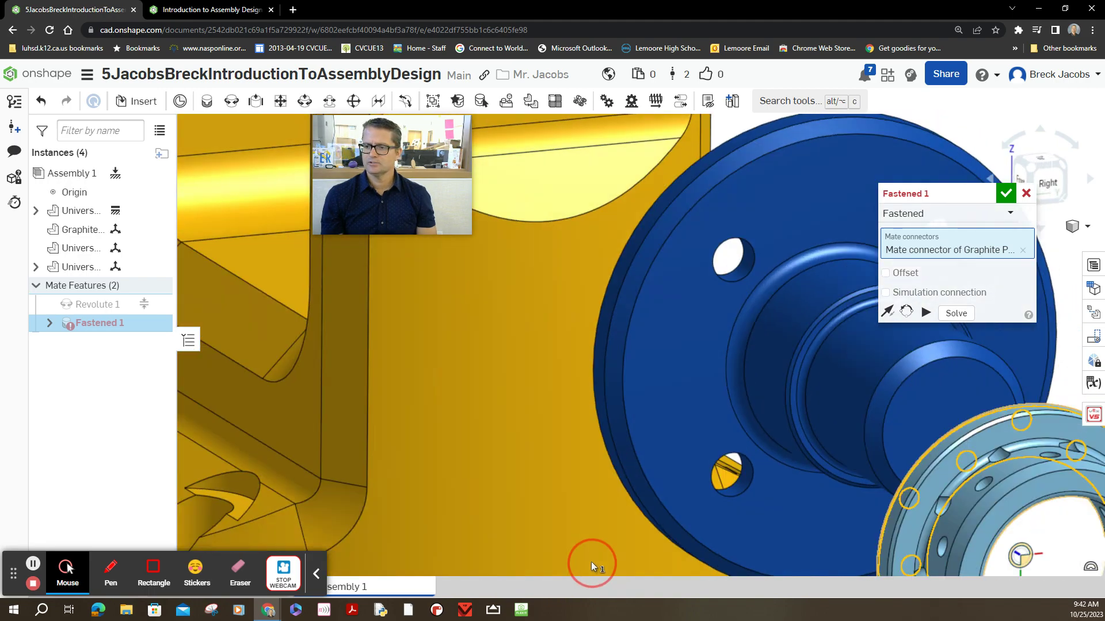
right_drag(640, 557, 641, 524)
scroll(762, 418, up, 3)
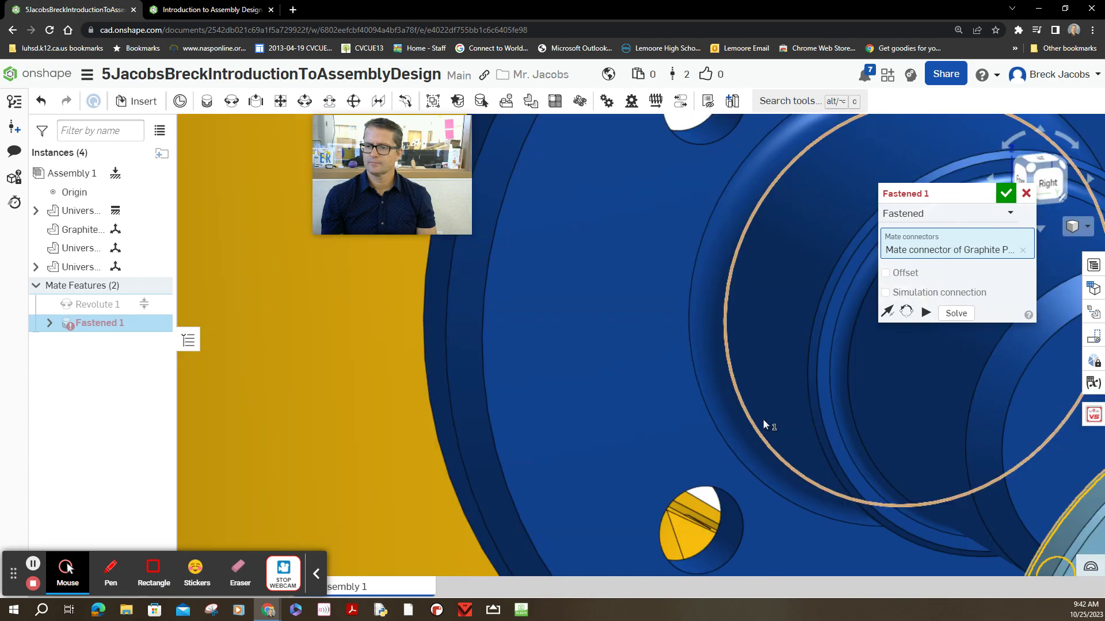
scroll(763, 421, up, 2)
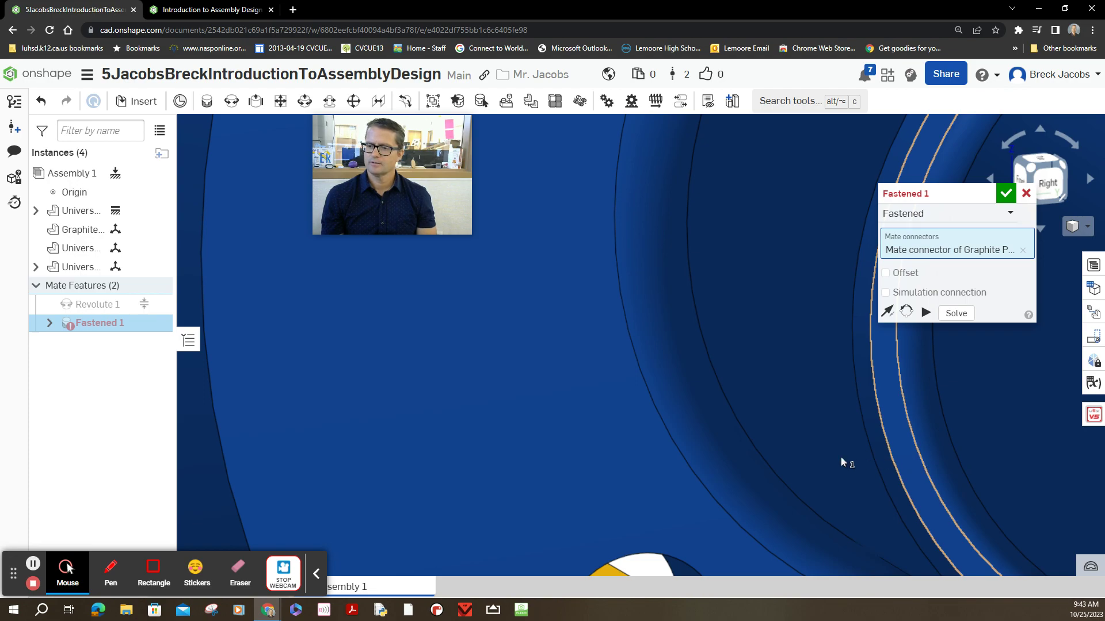
scroll(810, 475, up, 2)
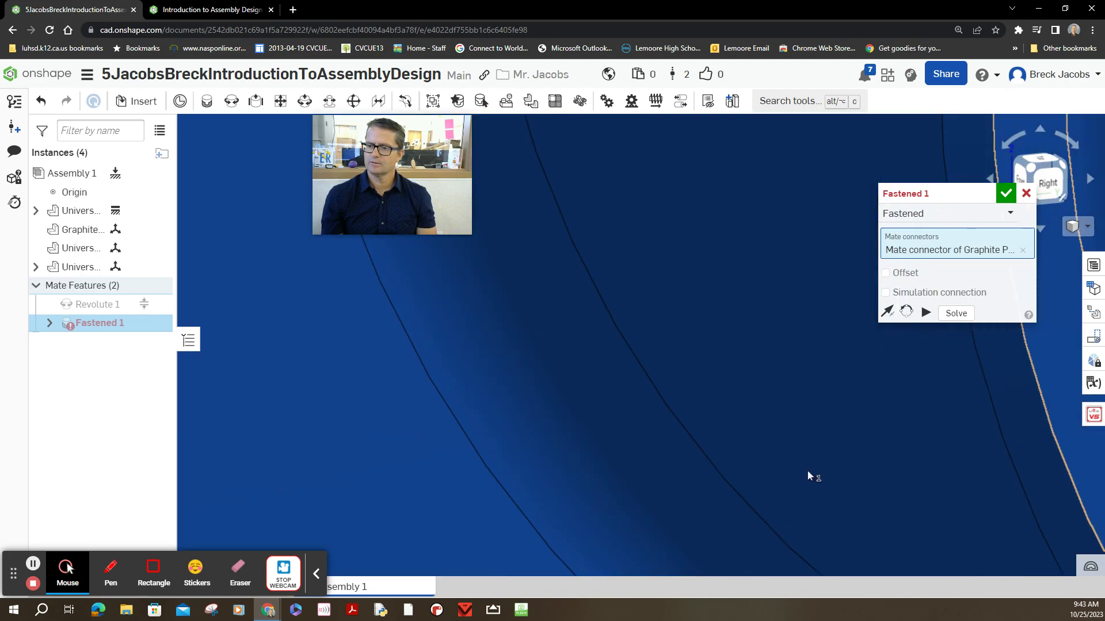
scroll(810, 476, up, 1)
scroll(810, 475, down, 2)
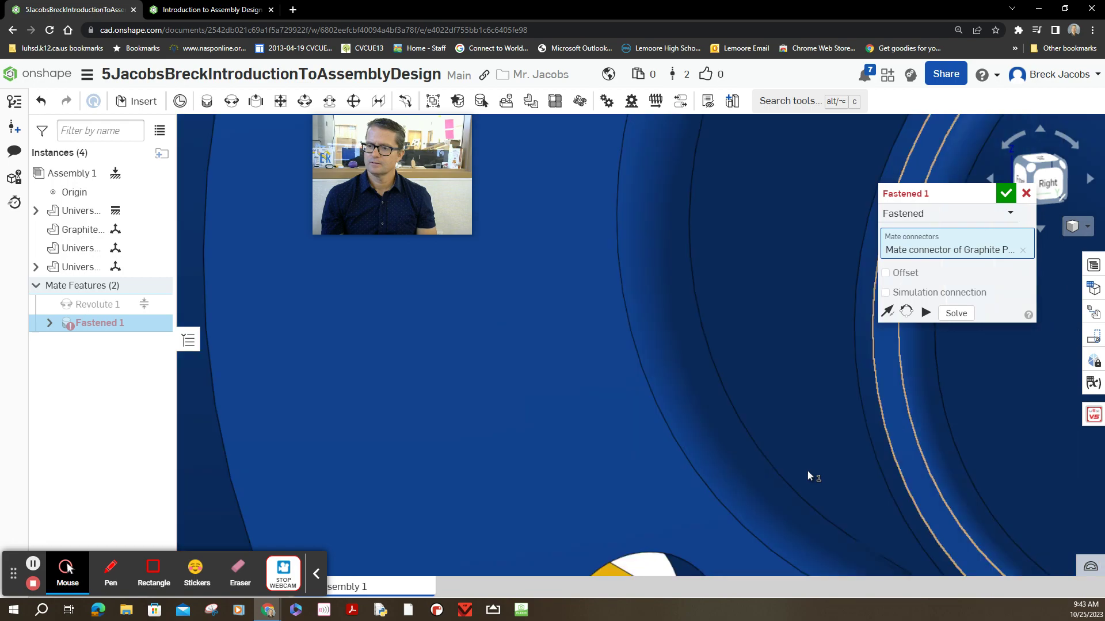
scroll(810, 476, down, 2)
scroll(810, 475, down, 1)
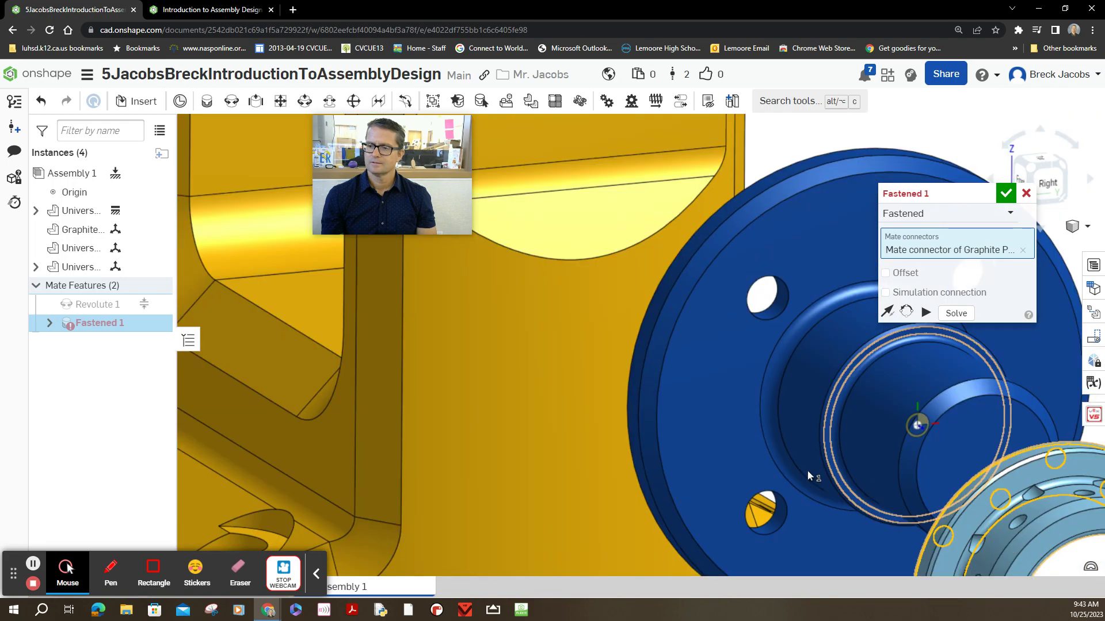
click(918, 424)
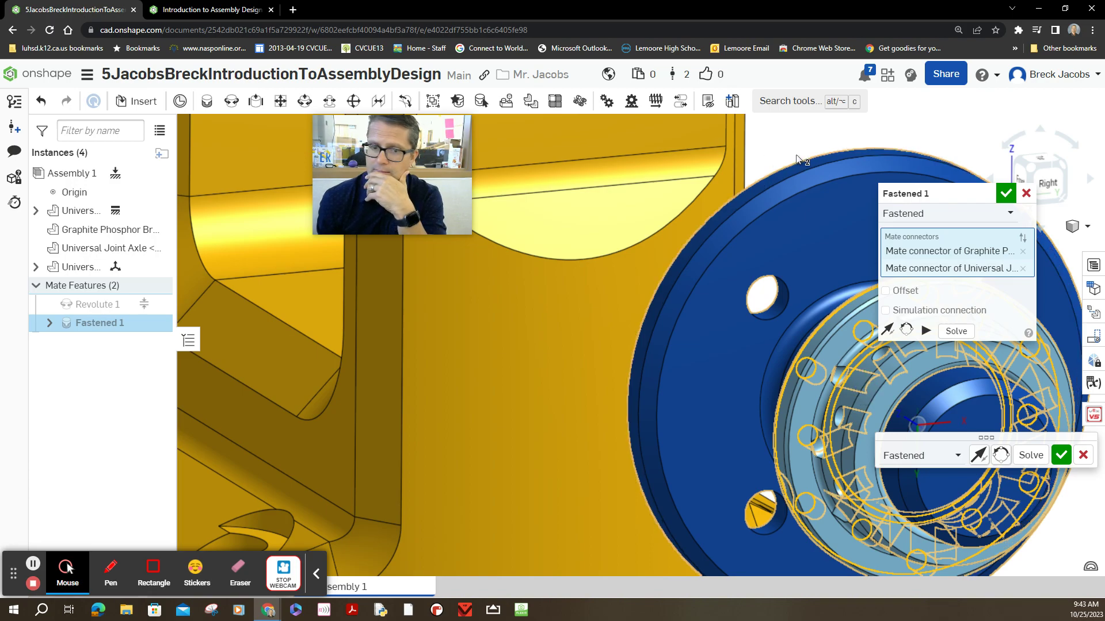
Confirm Fastened 1 and orbit the assembly so the hub faces front.
click(1004, 194)
right_drag(904, 220, 946, 219)
middle_drag(712, 237, 496, 229)
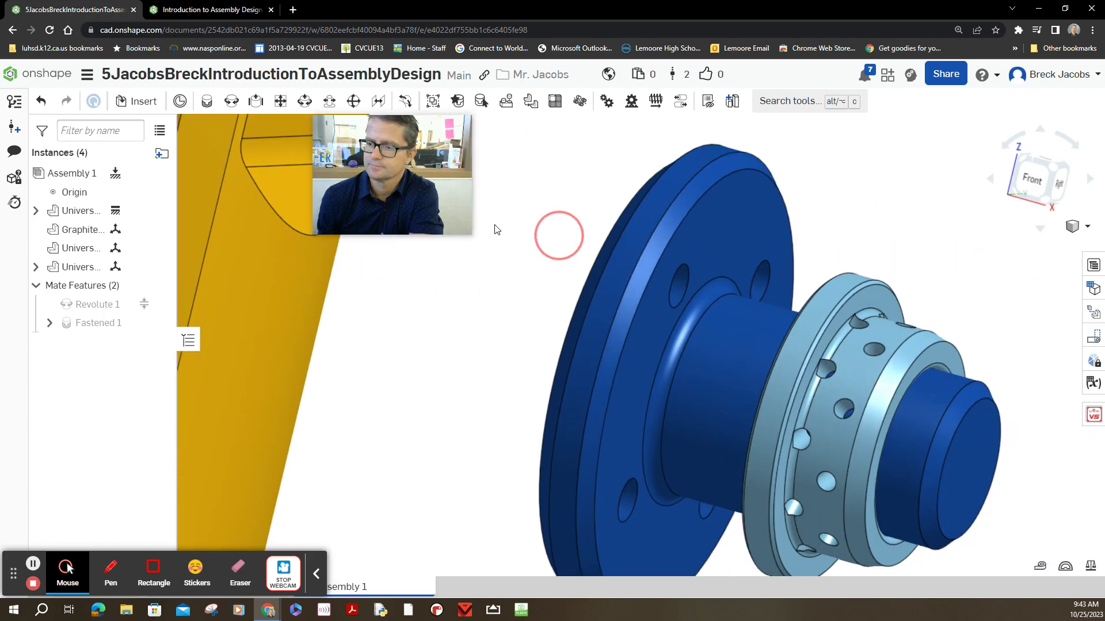
right_drag(976, 403, 990, 388)
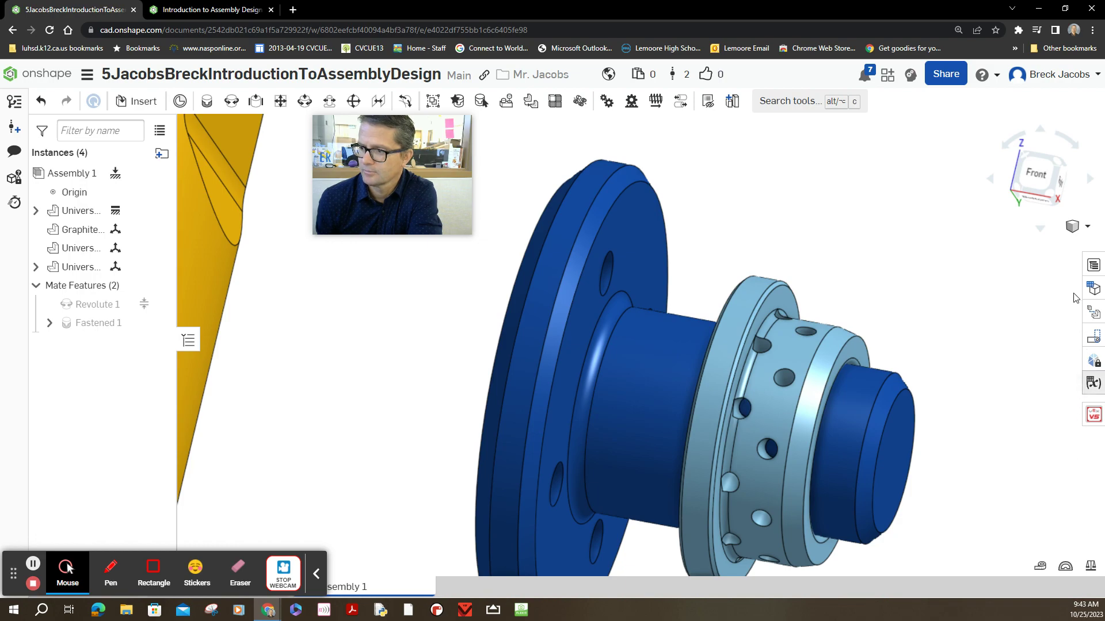
Create a section view of the assembly, positioning the cut through the yellow housing.
click(1087, 227)
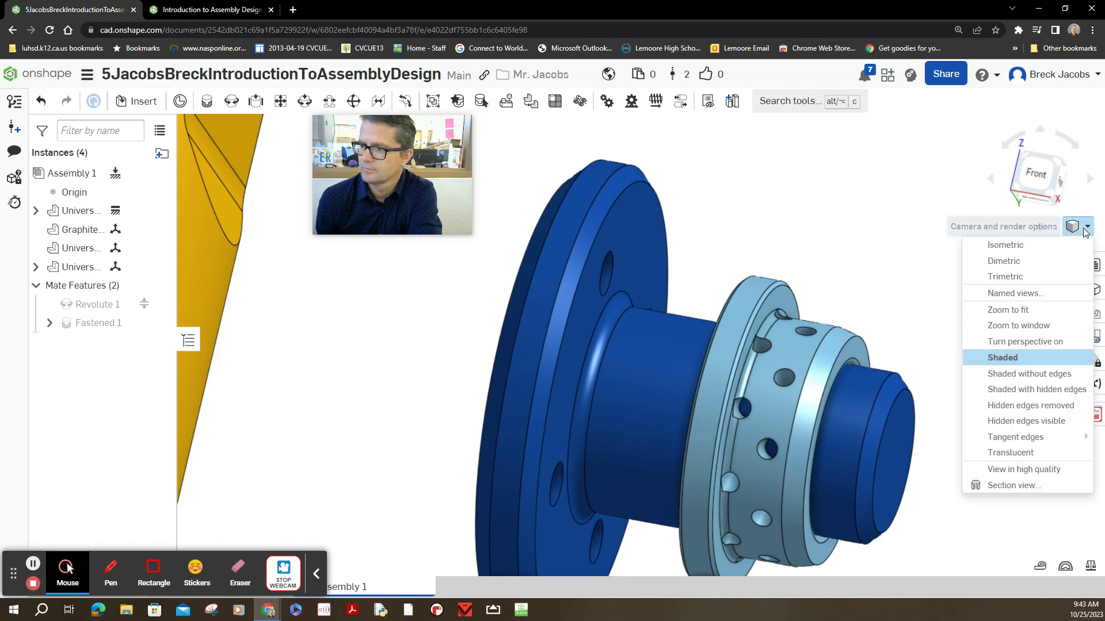
click(1016, 486)
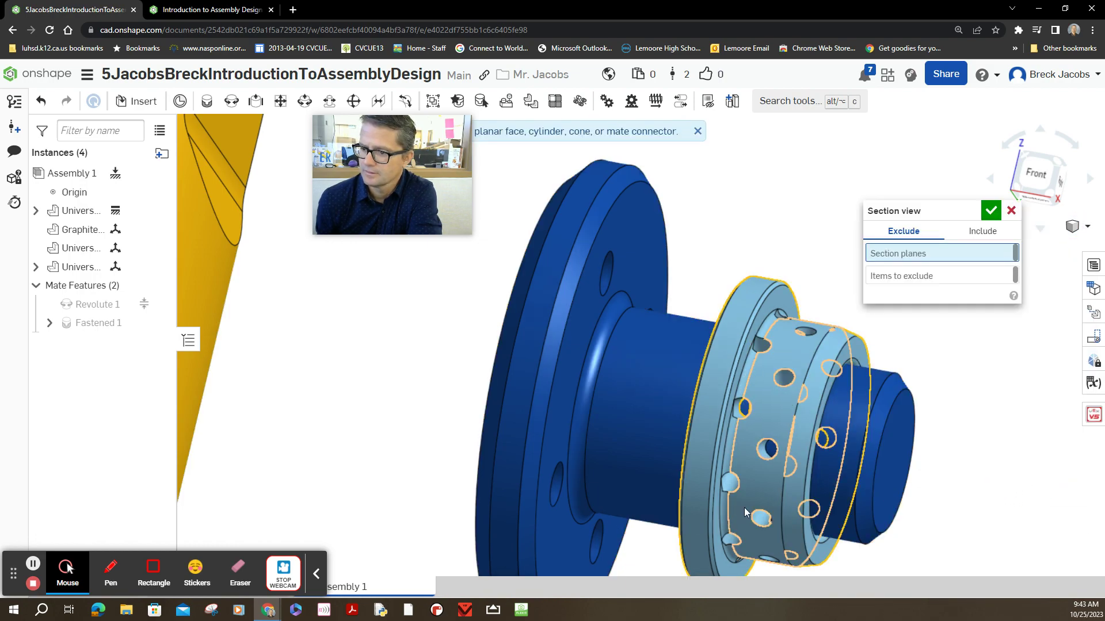
click(698, 517)
mouse_move(950, 397)
right_down()
mouse_move(944, 411)
mouse_move(957, 414)
mouse_move(984, 402)
right_up()
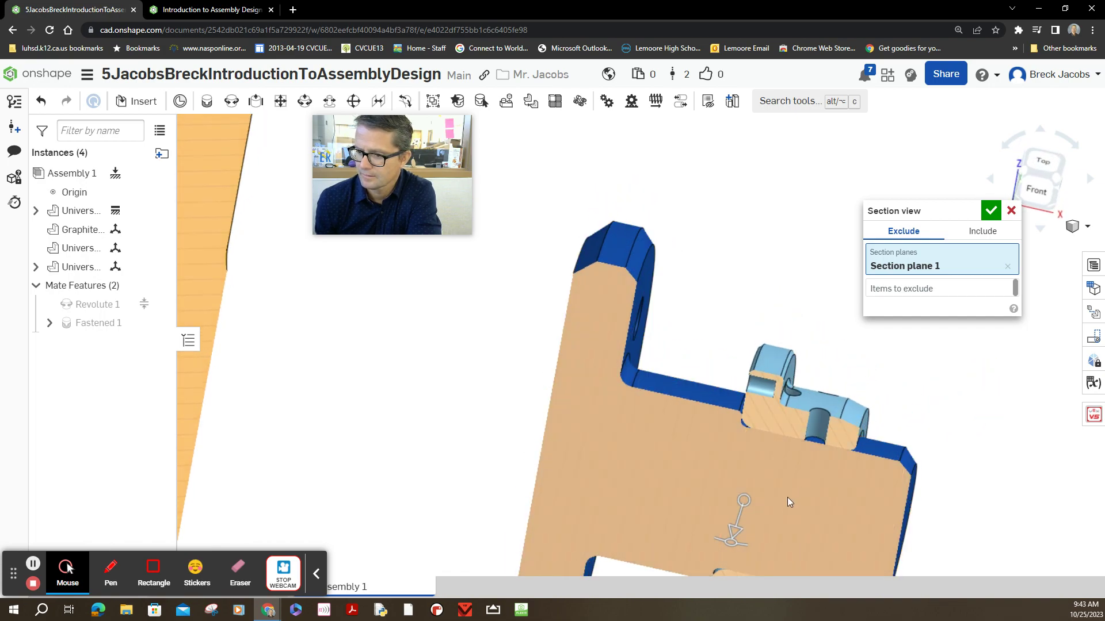
drag(728, 555, 765, 481)
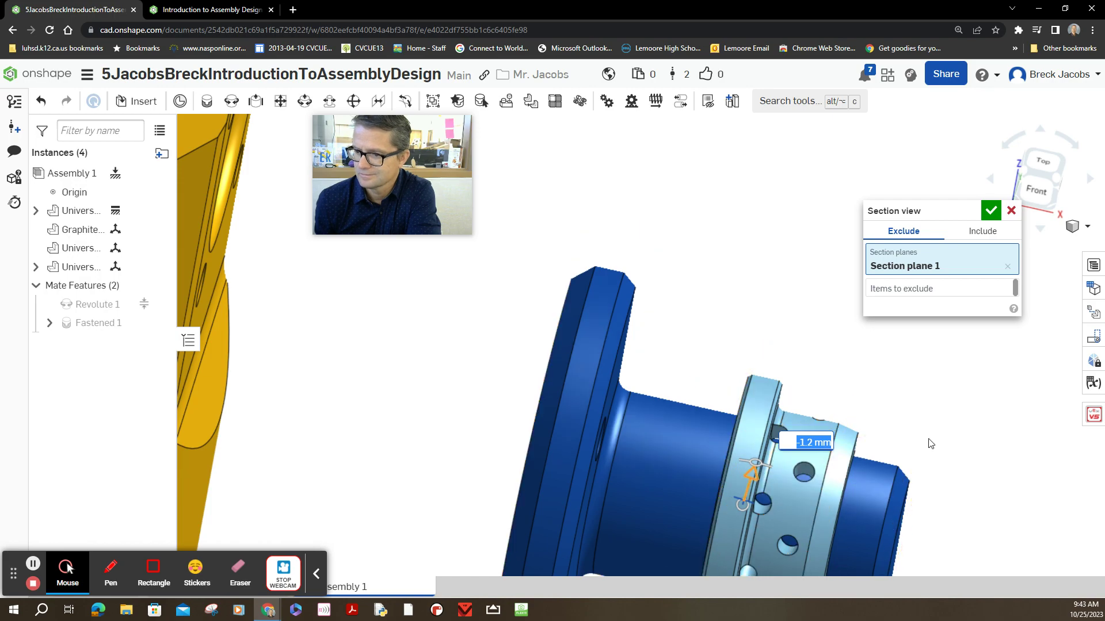
right_drag(998, 407, 995, 420)
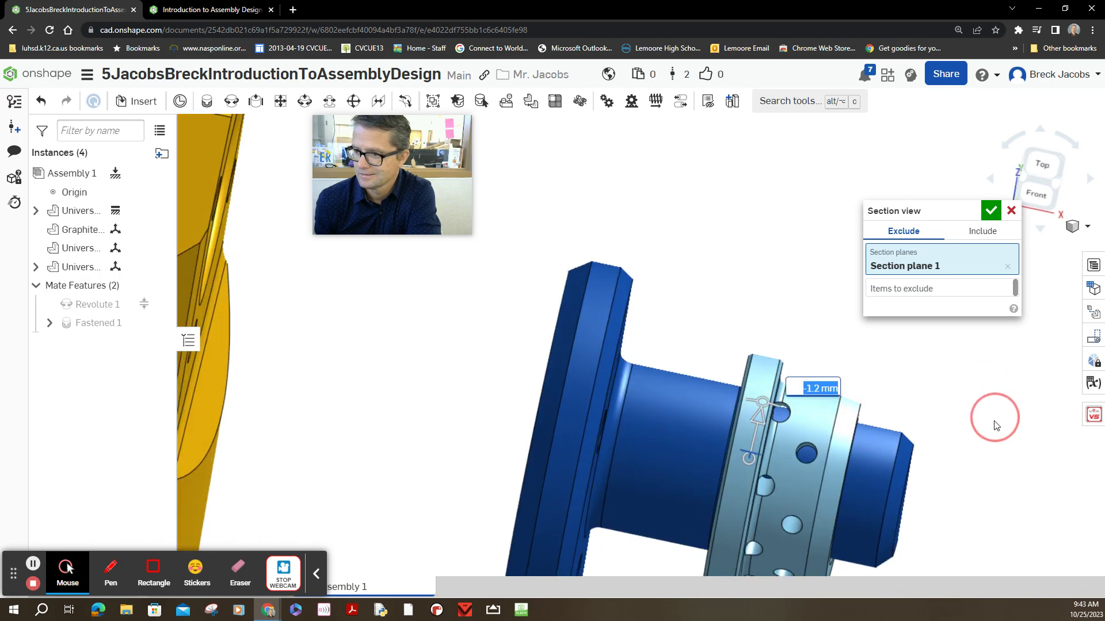
drag(764, 394, 757, 441)
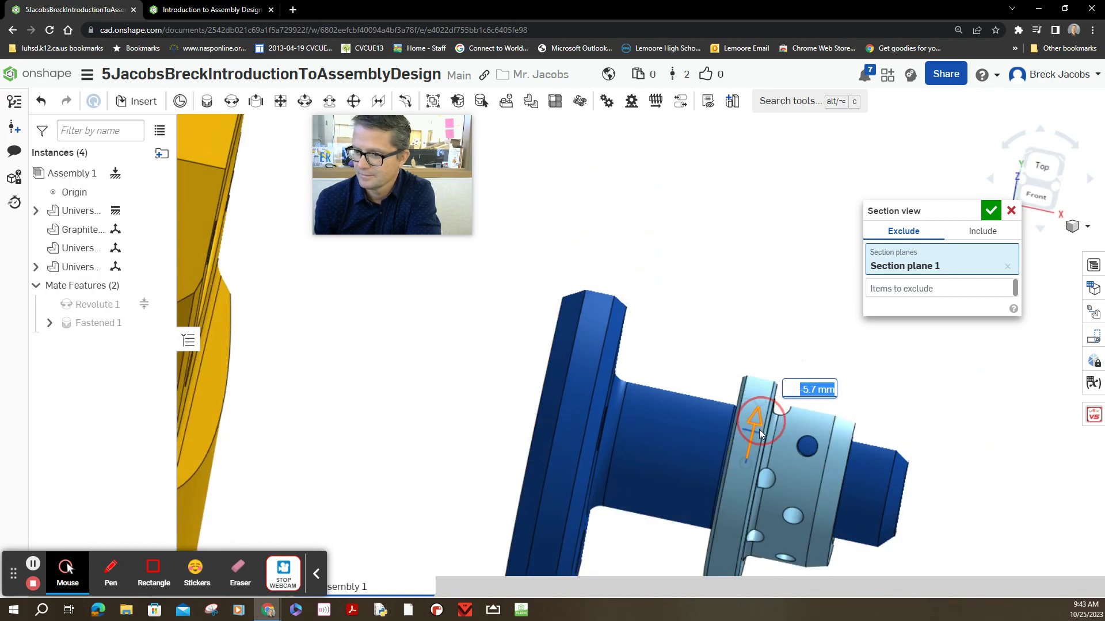
right_drag(915, 415, 785, 431)
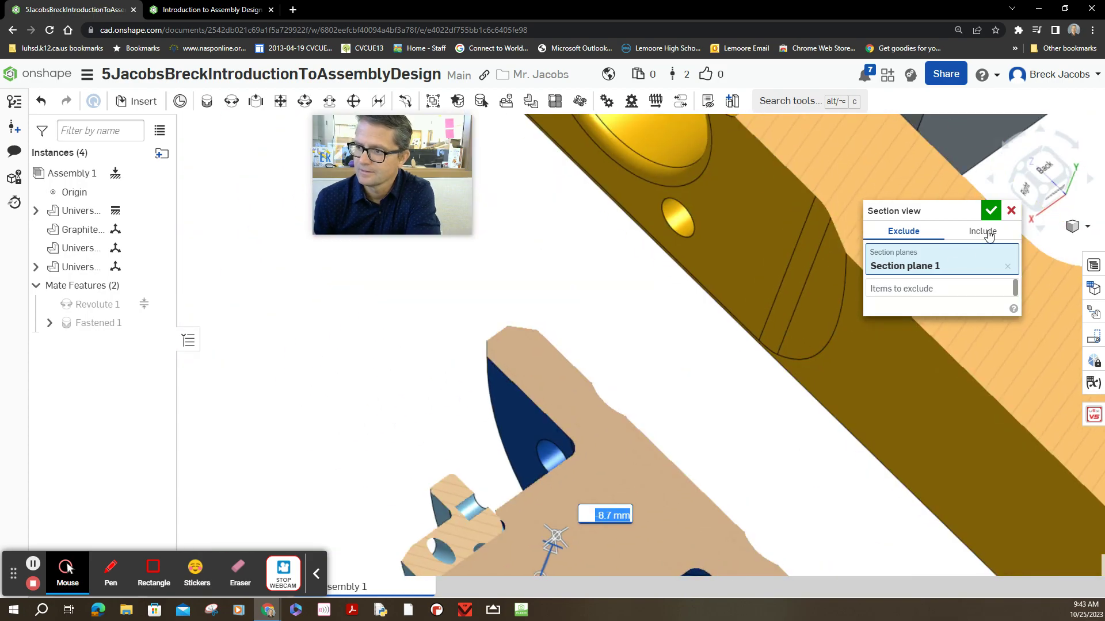
click(991, 211)
View the section's cut face straight on and zoom in to inspect it.
scroll(708, 242, up, 3)
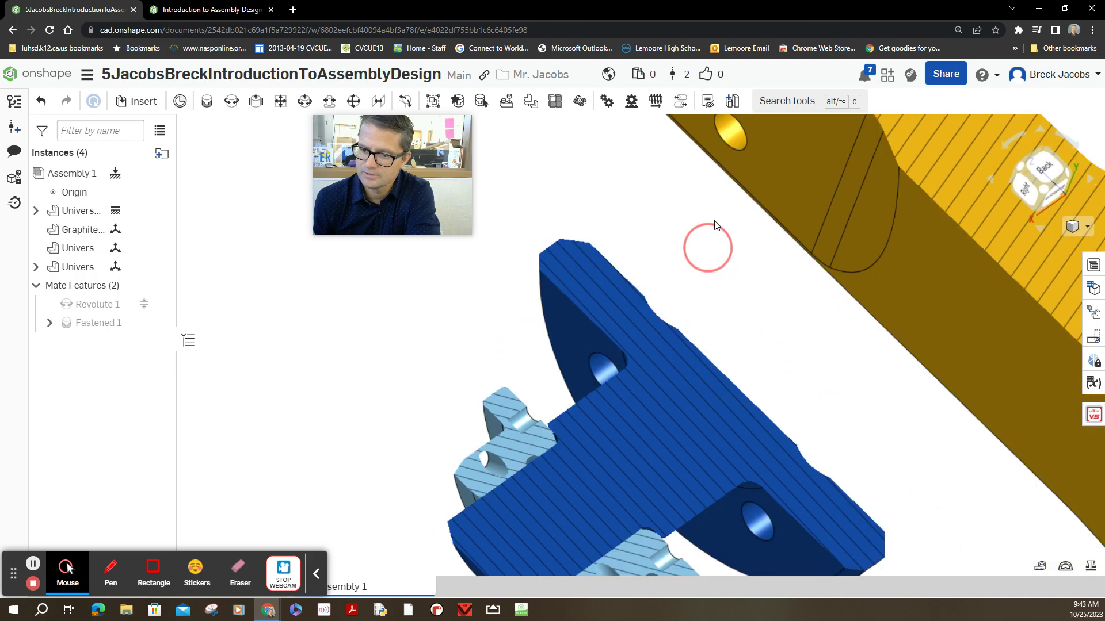
right_click(631, 419)
click(692, 525)
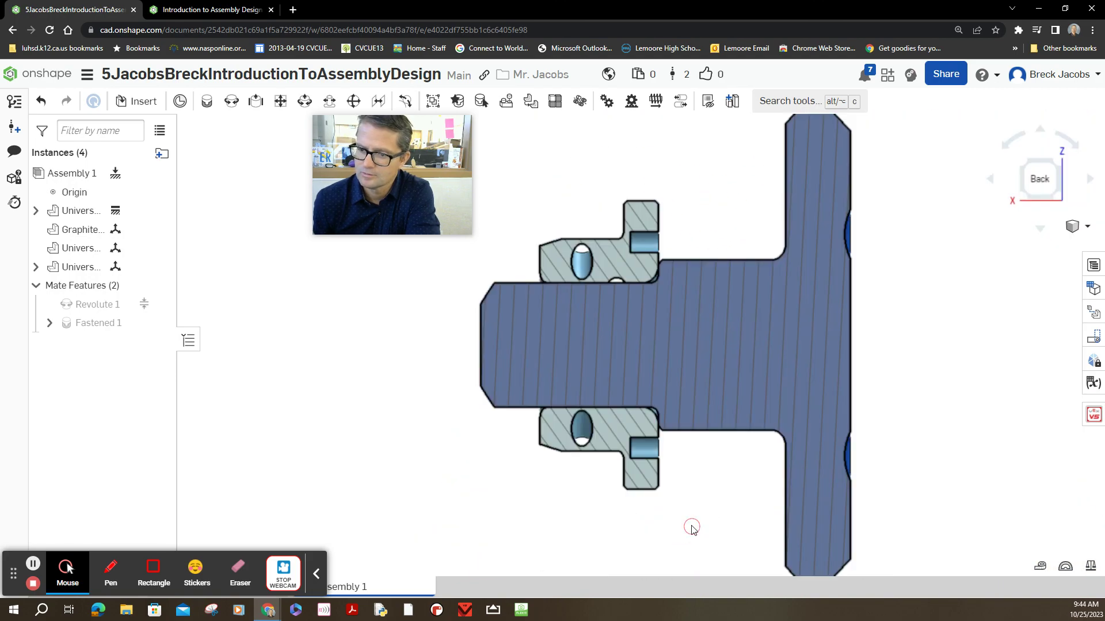
scroll(478, 320, up, 2)
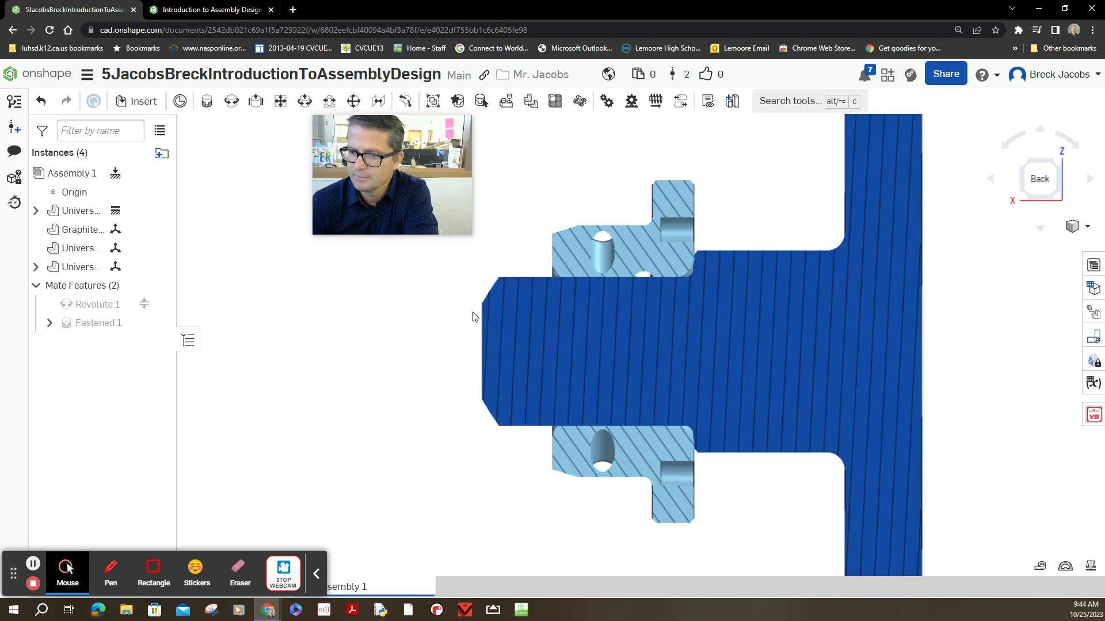
scroll(611, 267, up, 2)
scroll(797, 207, up, 3)
scroll(724, 286, up, 3)
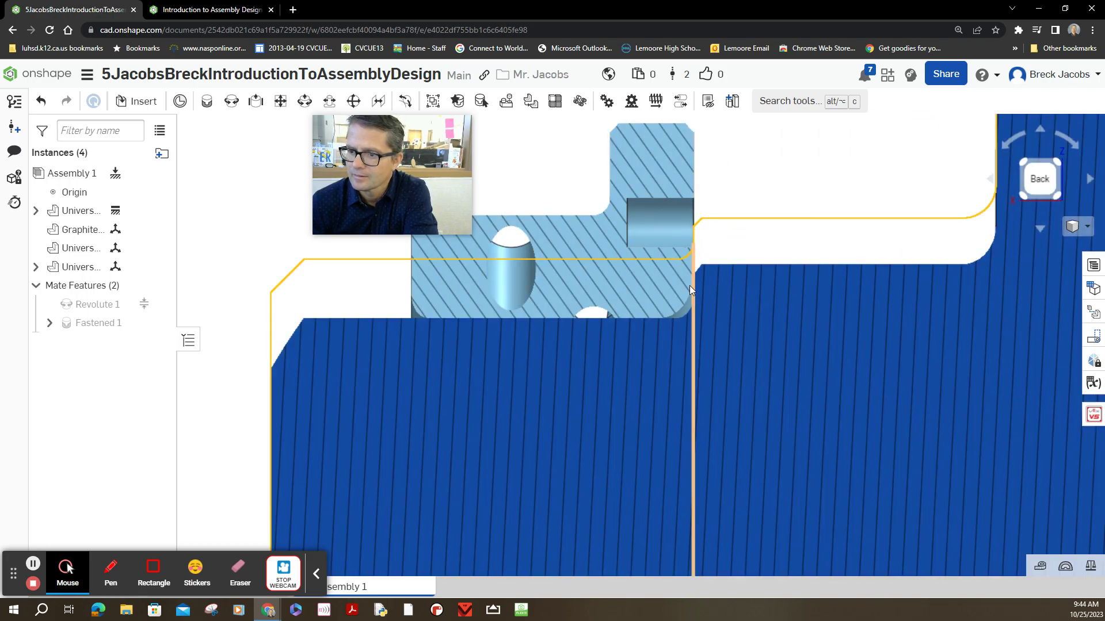
scroll(690, 285, up, 3)
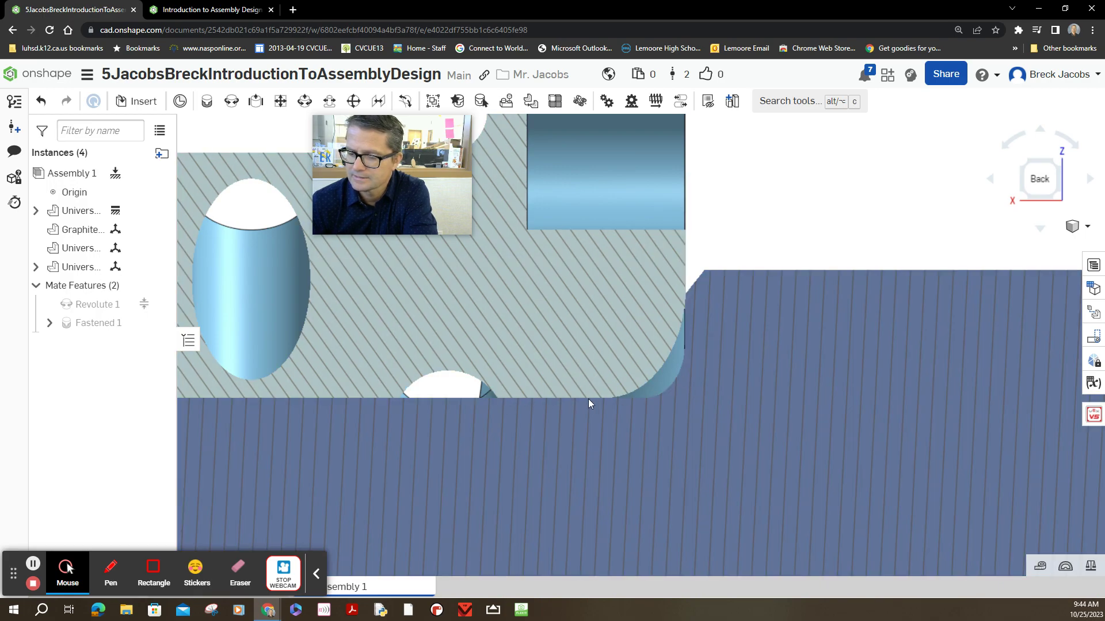
scroll(722, 198, down, 1)
scroll(724, 197, down, 1)
scroll(724, 196, down, 1)
scroll(722, 192, down, 2)
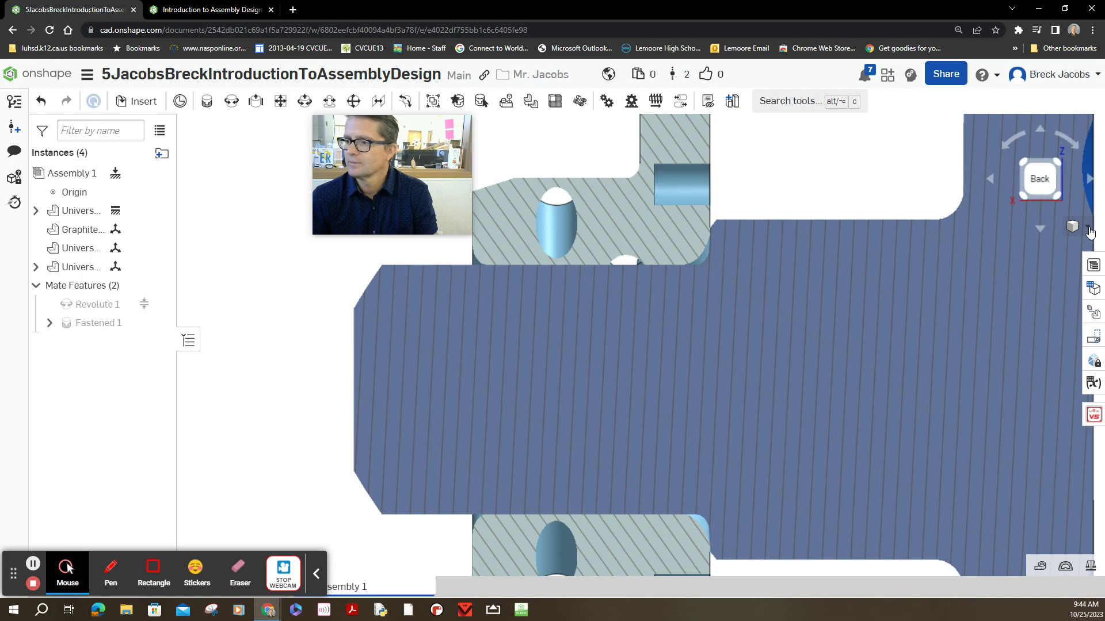
Turn the section view off and zoom out.
click(1089, 230)
click(1026, 503)
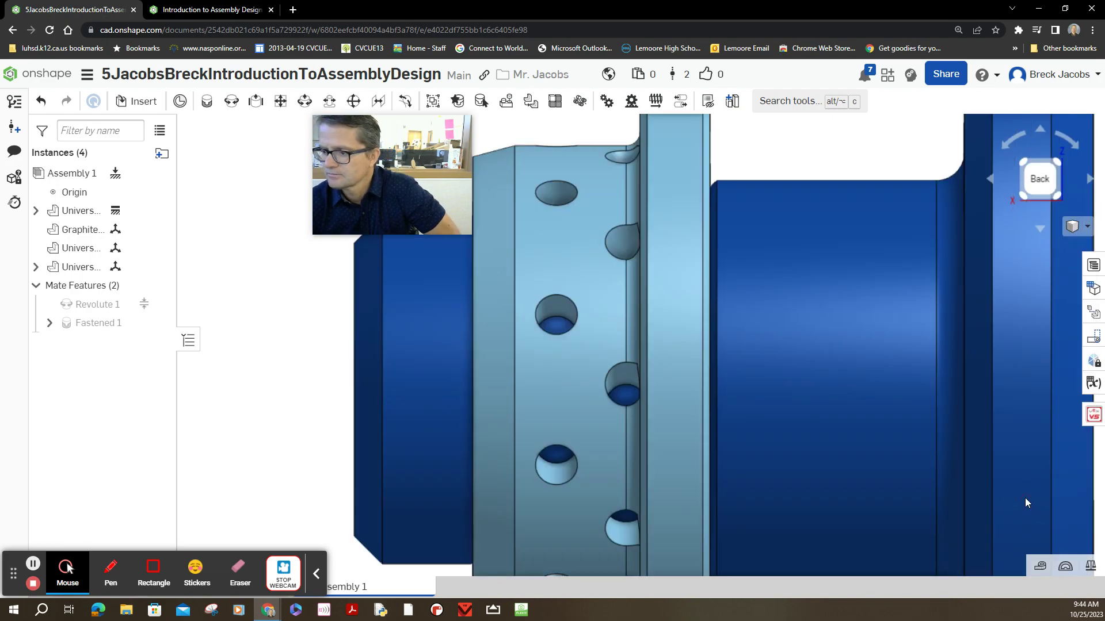
scroll(884, 142, down, 2)
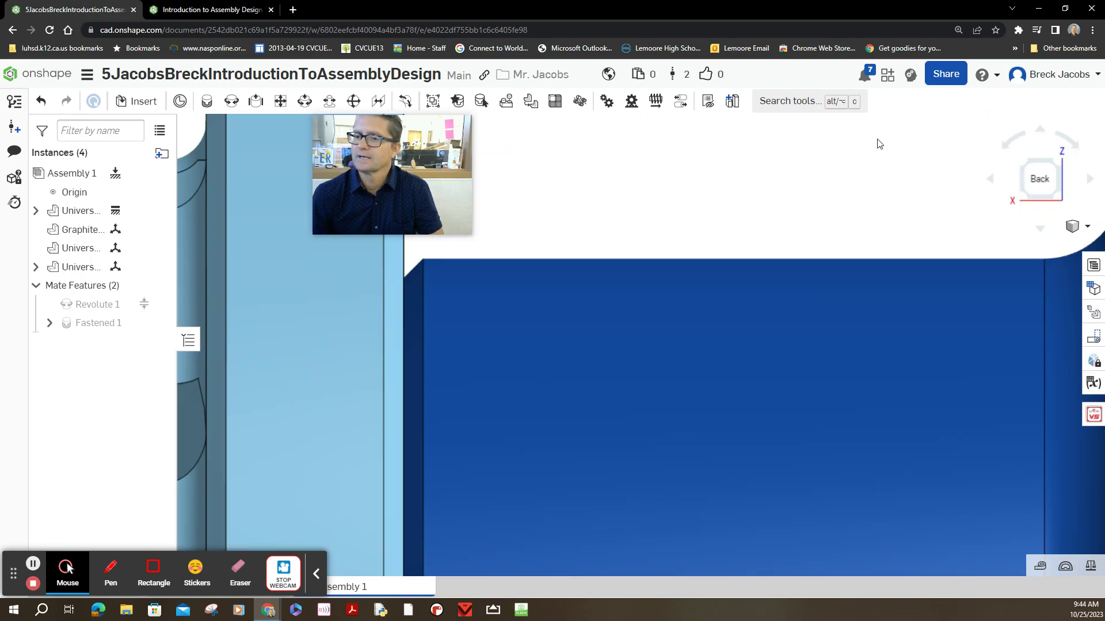
scroll(882, 144, down, 2)
scroll(880, 144, down, 3)
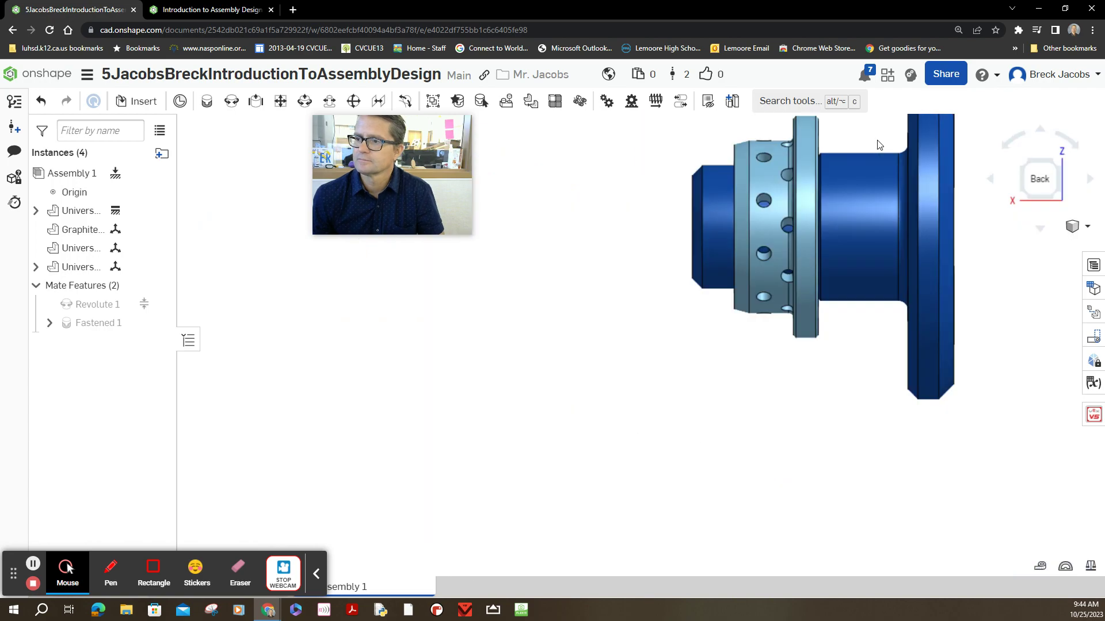
Show the whole assembly in the Trimetric view.
click(1088, 228)
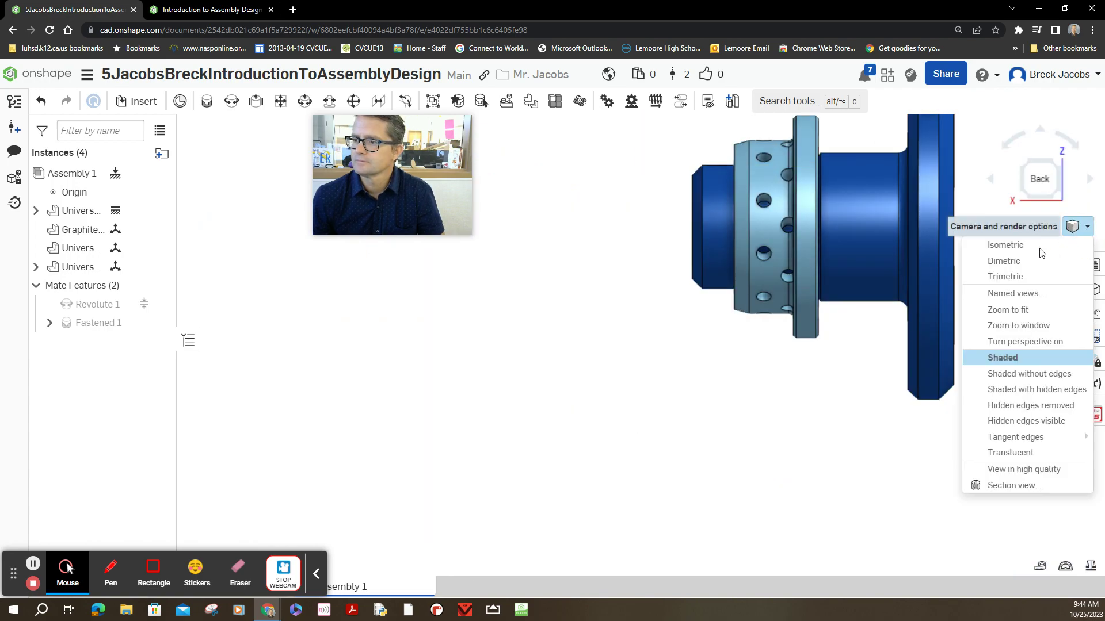
click(1016, 282)
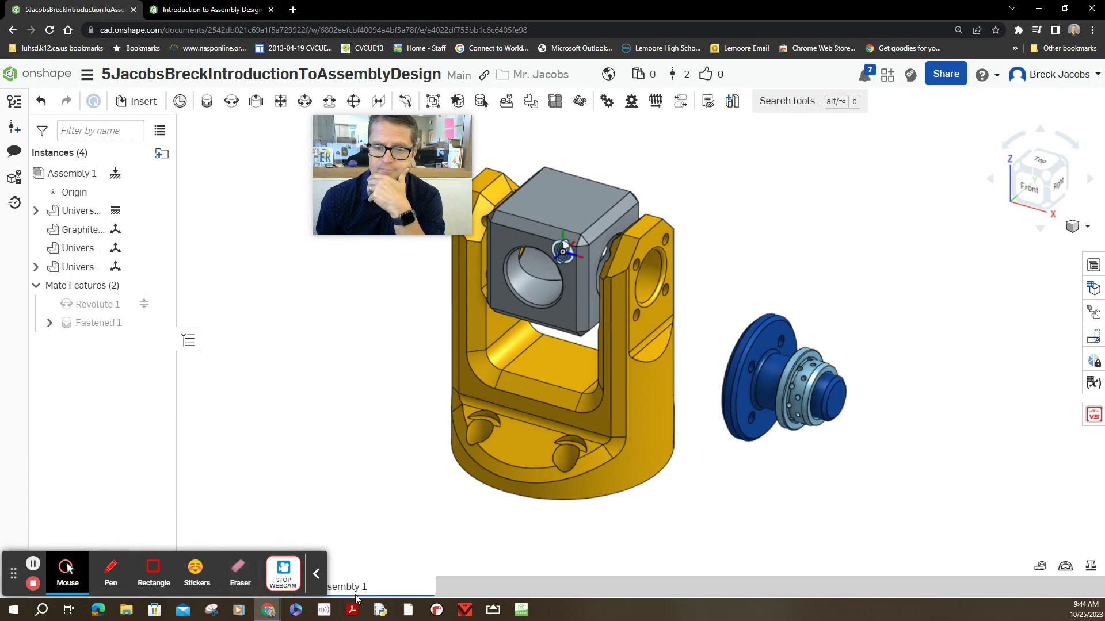
click(317, 582)
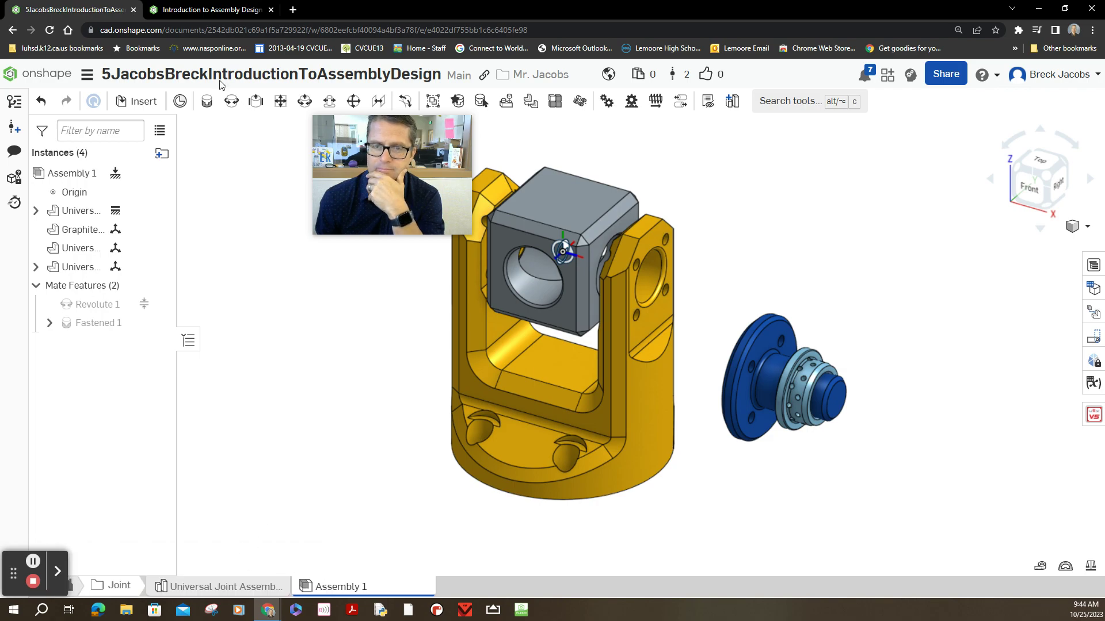
click(189, 12)
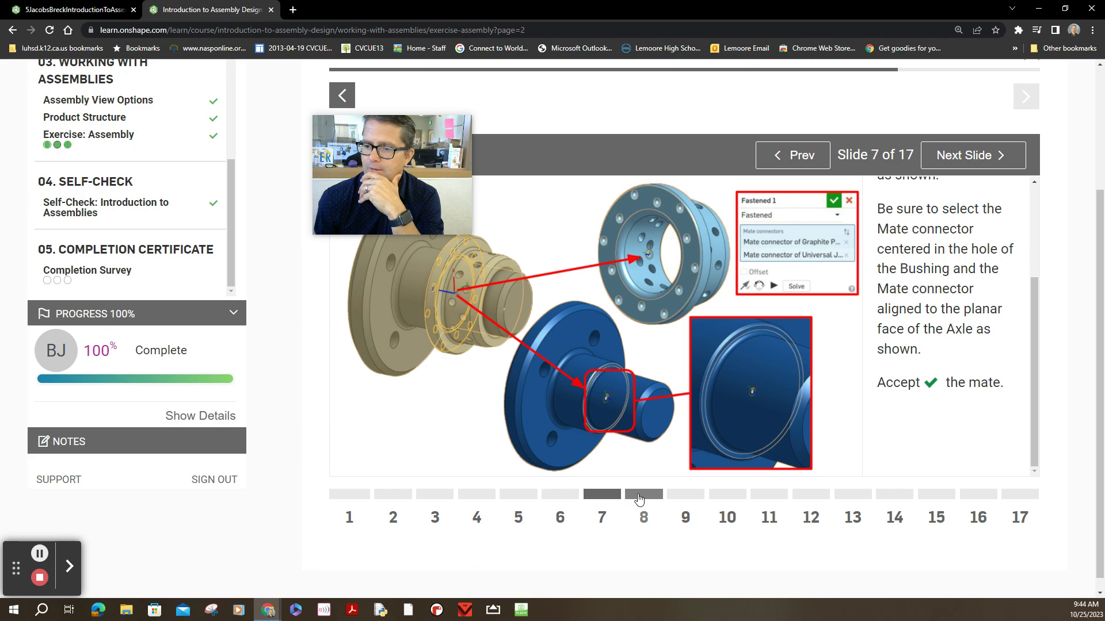
Read slide 8 on fastening the bushing to the centre block, then return to Onshape.
click(639, 496)
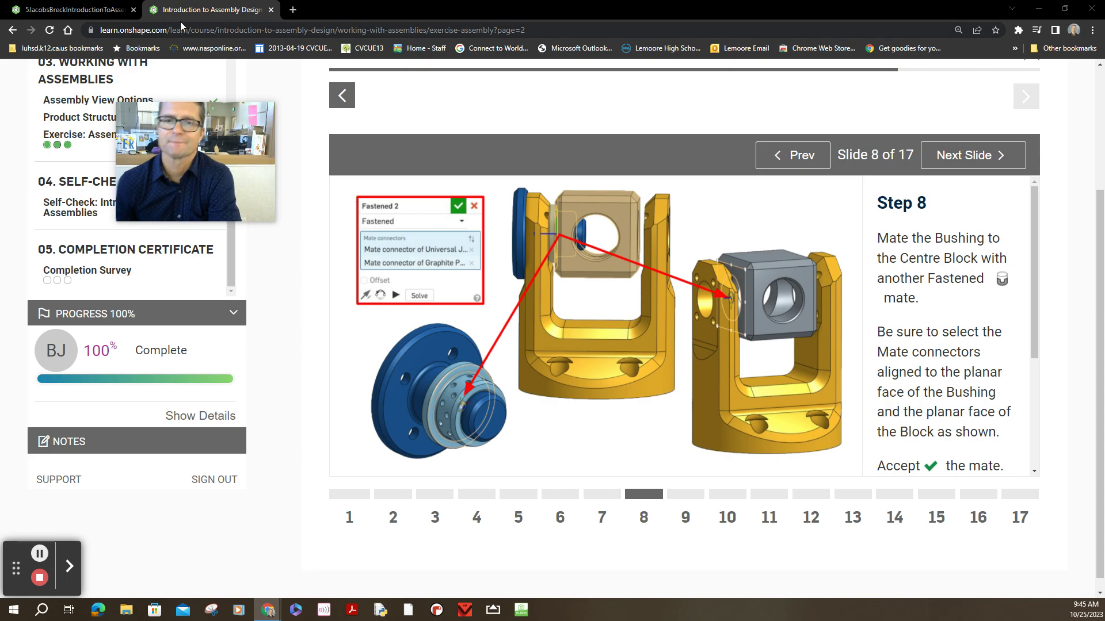
click(100, 14)
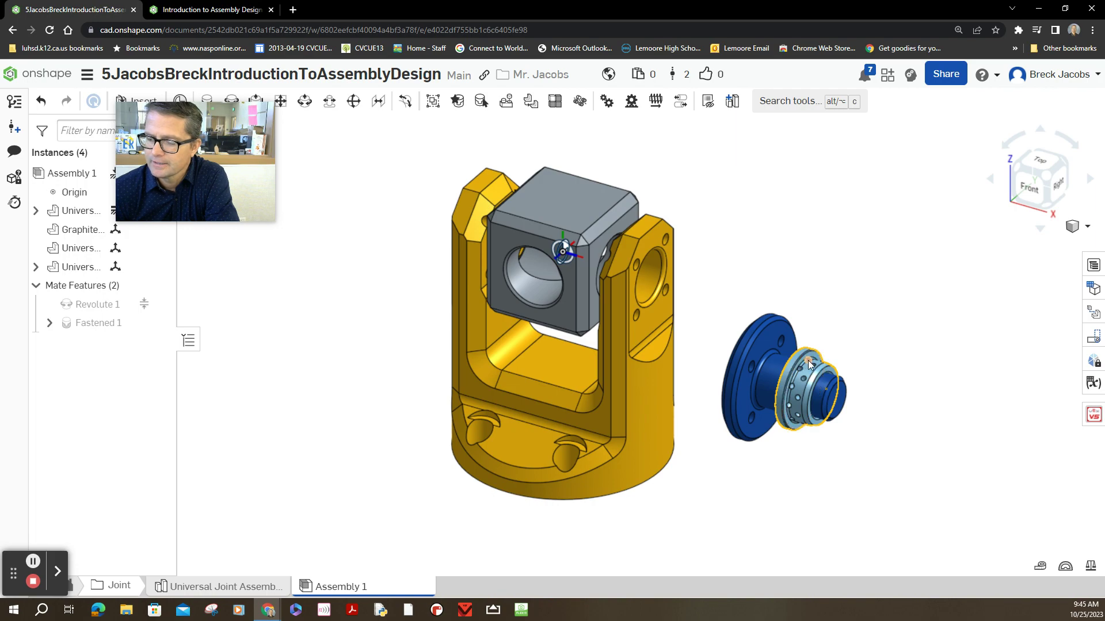
Zoom in close on the blue axle and its bushing.
scroll(856, 350, up, 2)
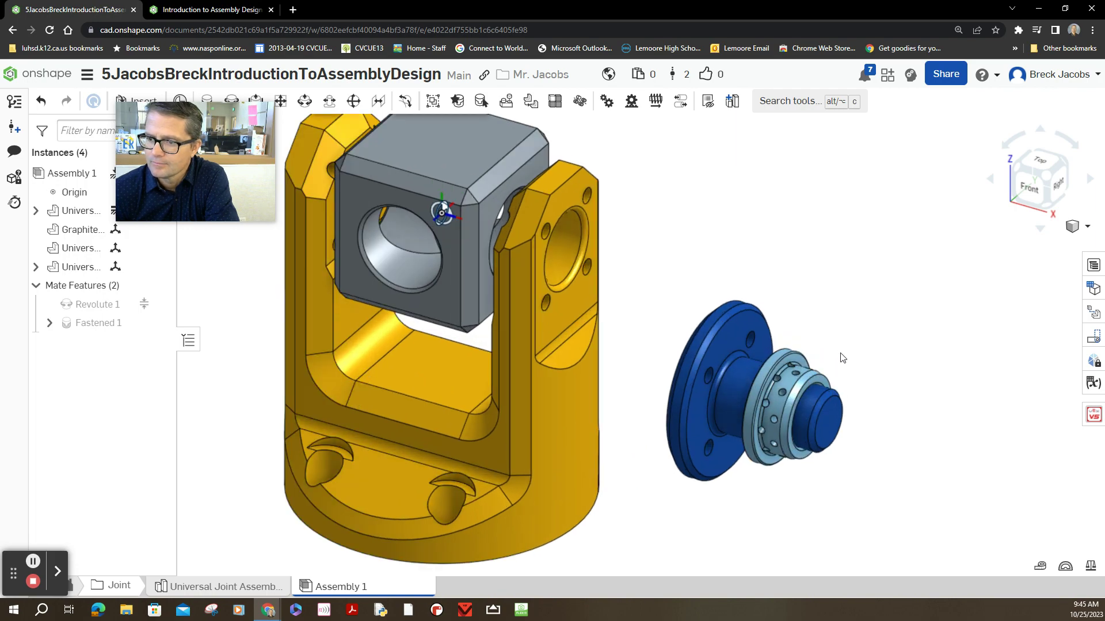
scroll(841, 358, up, 2)
scroll(841, 359, up, 2)
scroll(839, 360, up, 1)
scroll(837, 361, down, 1)
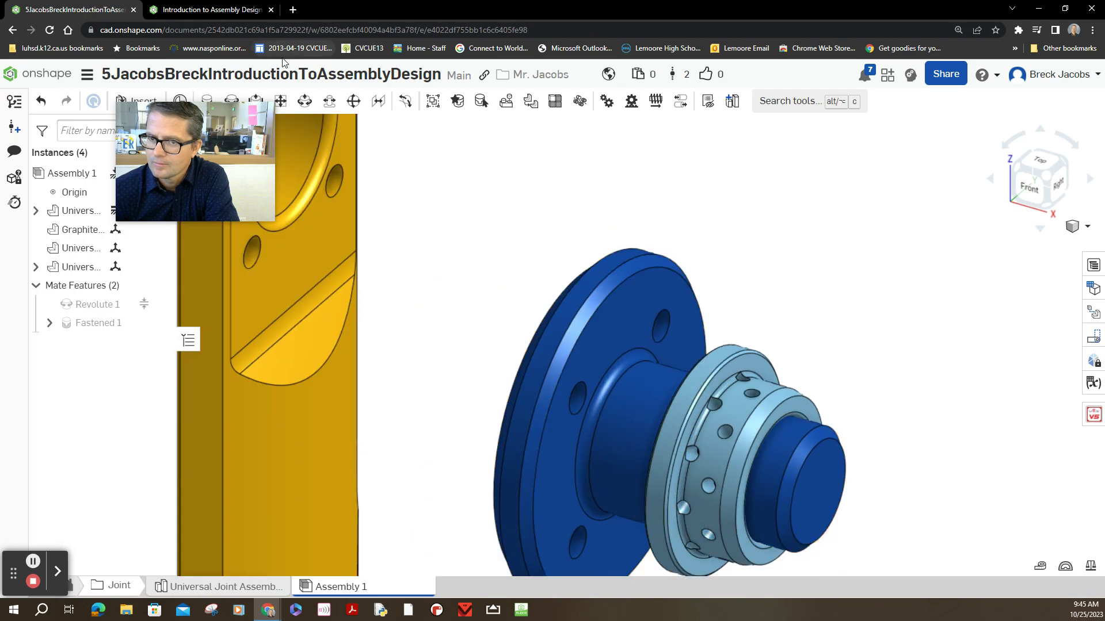
click(185, 12)
scroll(824, 226, up, 1)
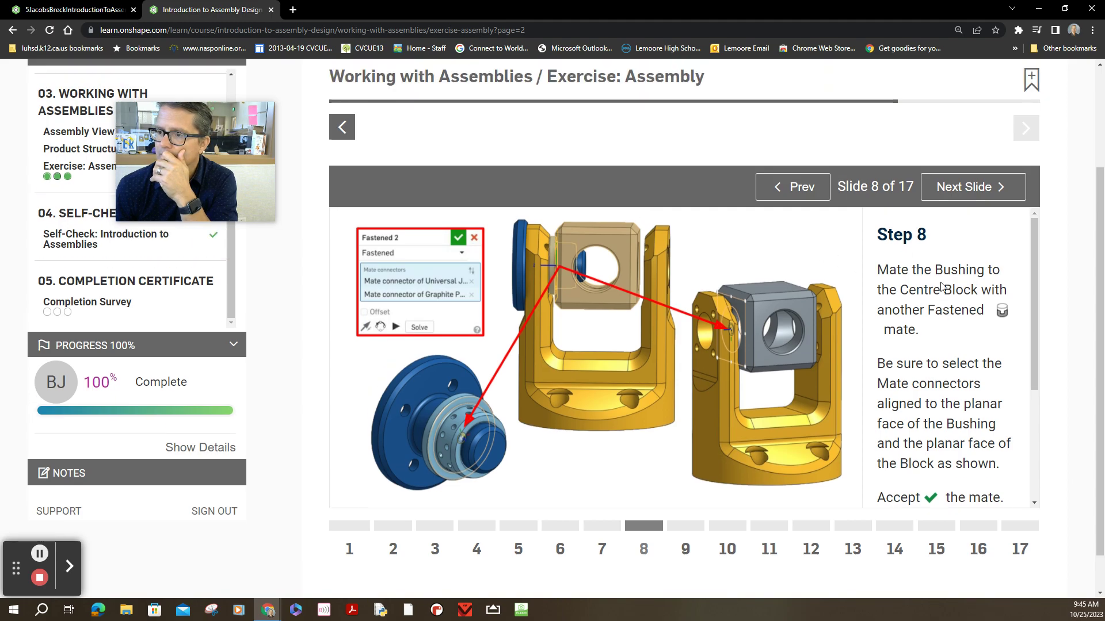
scroll(956, 273, down, 1)
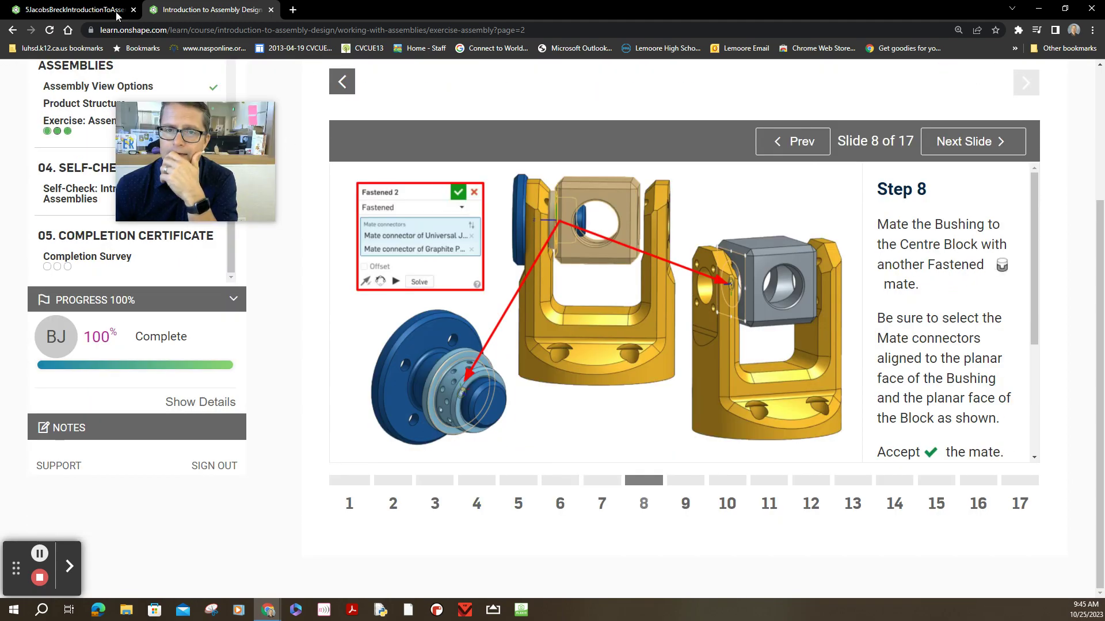
click(75, 10)
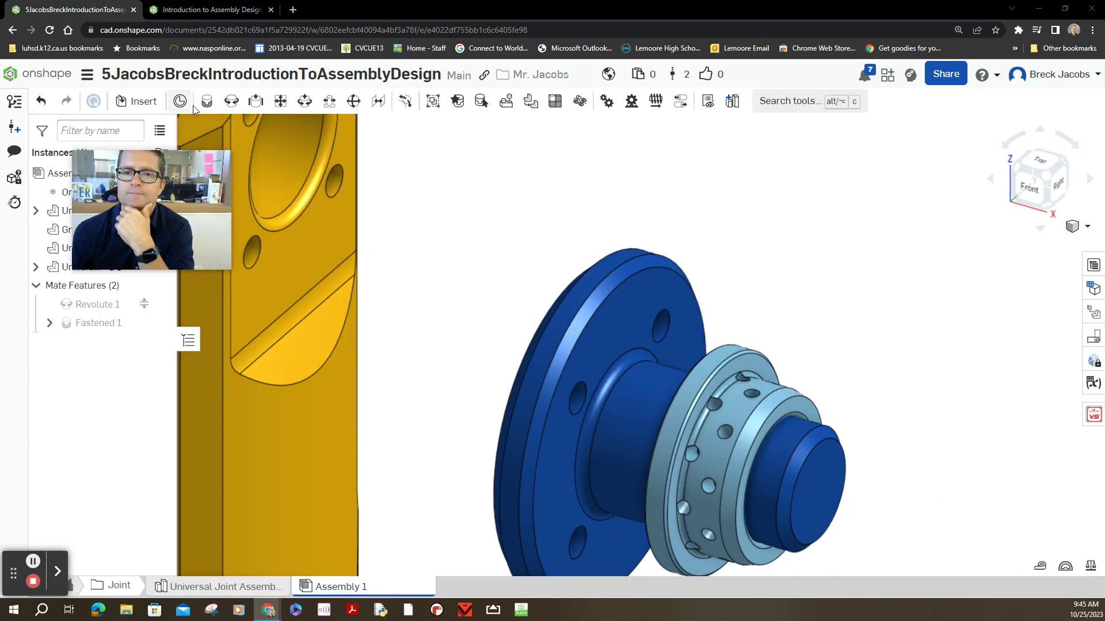
Start a new Fastened mate with the bushing's mate connector first, then frame the centre block.
click(206, 101)
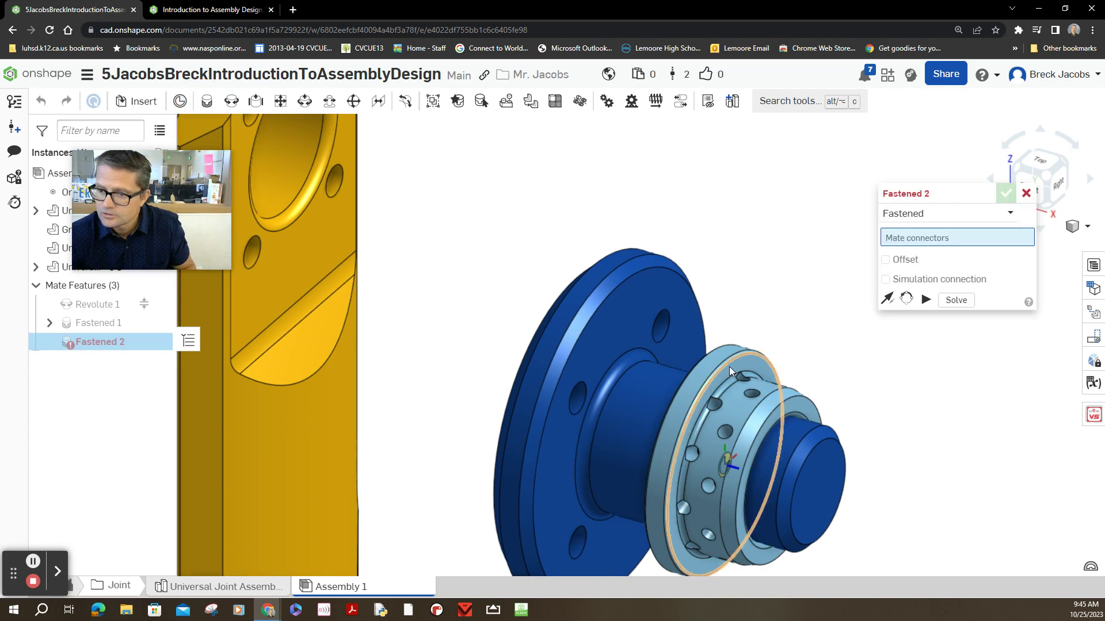
click(729, 465)
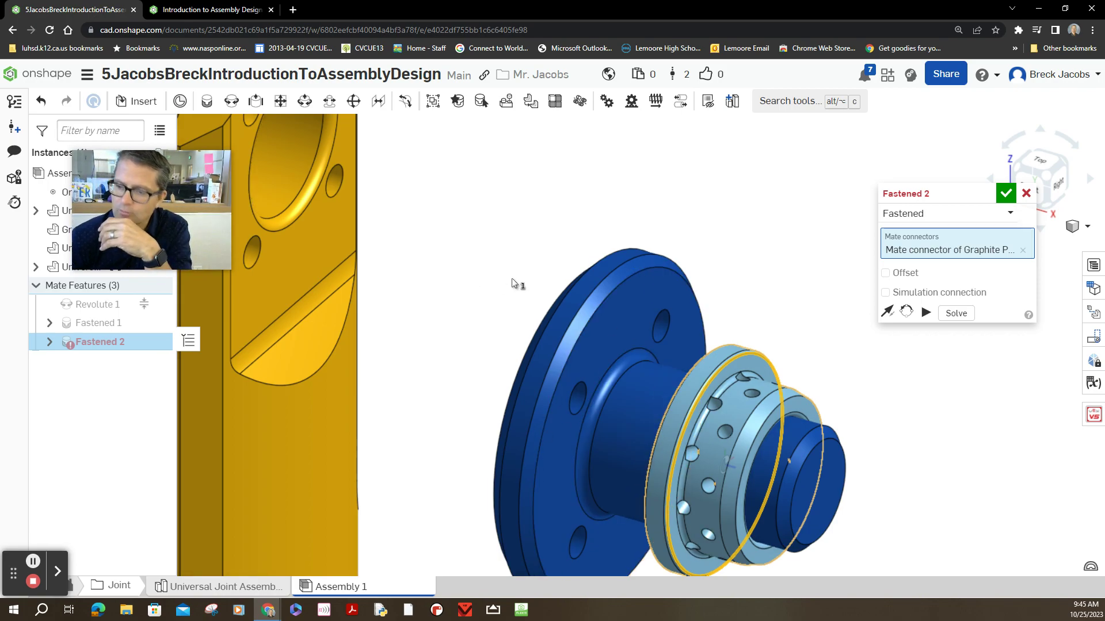
right_drag(521, 275, 551, 278)
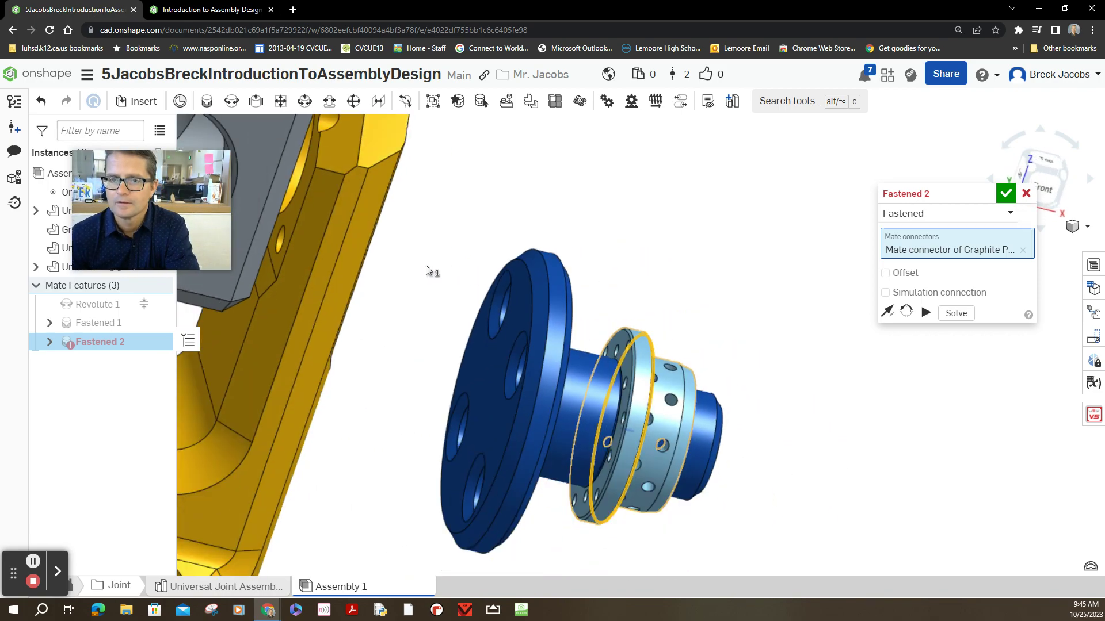
scroll(431, 270, down, 5)
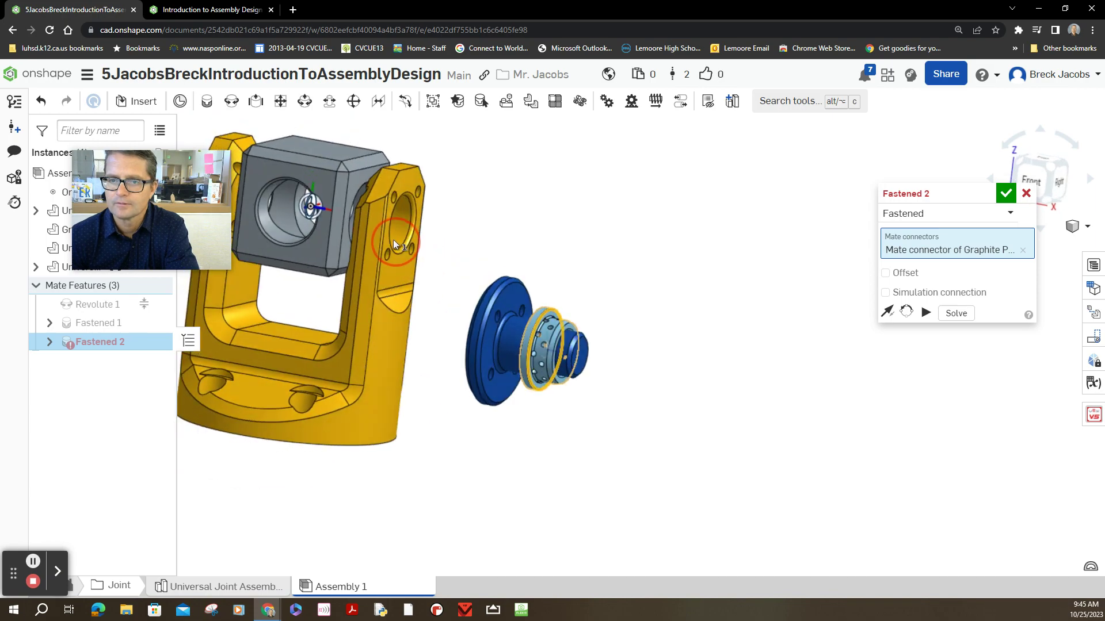
middle_drag(521, 195, 667, 260)
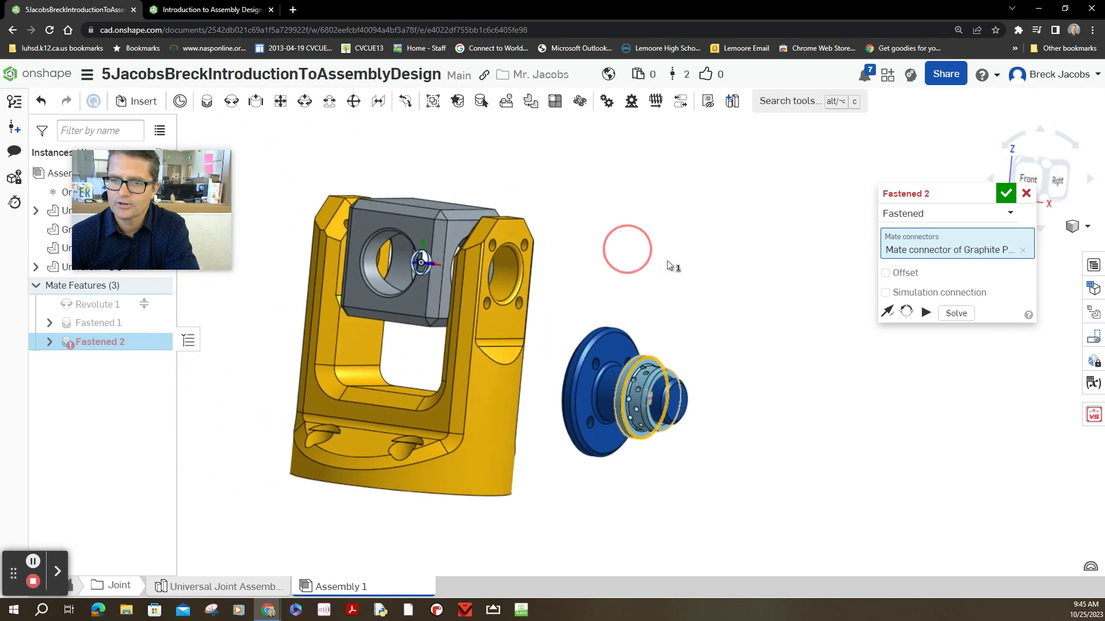
mouse_move(112, 167)
mouse_down()
mouse_move(775, 297)
mouse_move(932, 430)
mouse_up()
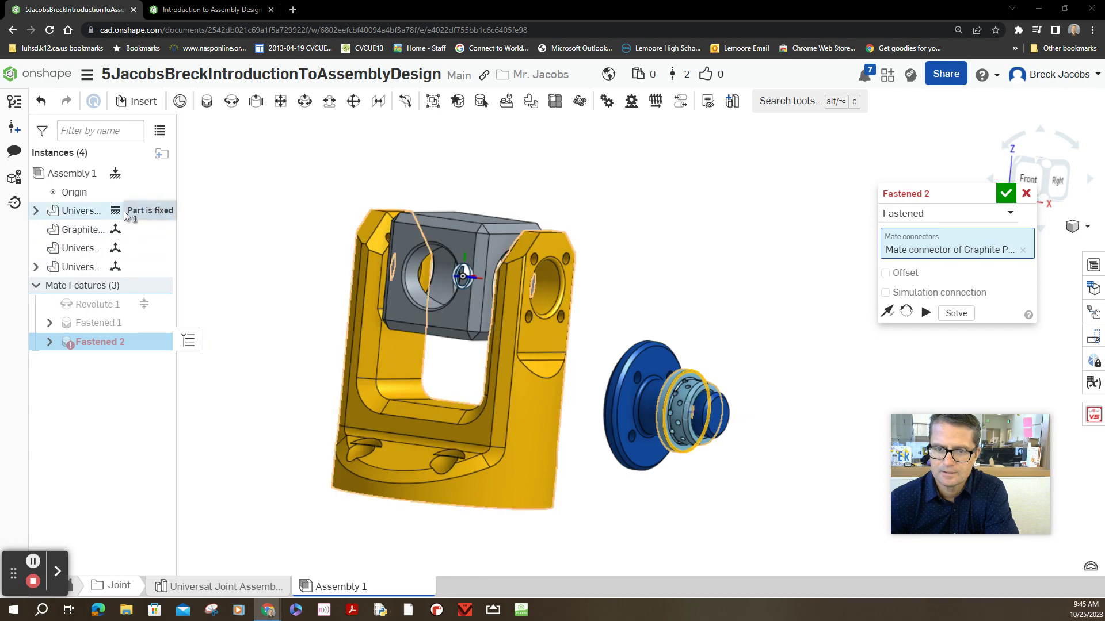
Hide the yellow yoke and attach the bushing to the centre block's front face.
mouse_move(104, 210)
click(158, 211)
mouse_move(691, 267)
right_down()
mouse_move(662, 267)
mouse_move(671, 273)
right_up()
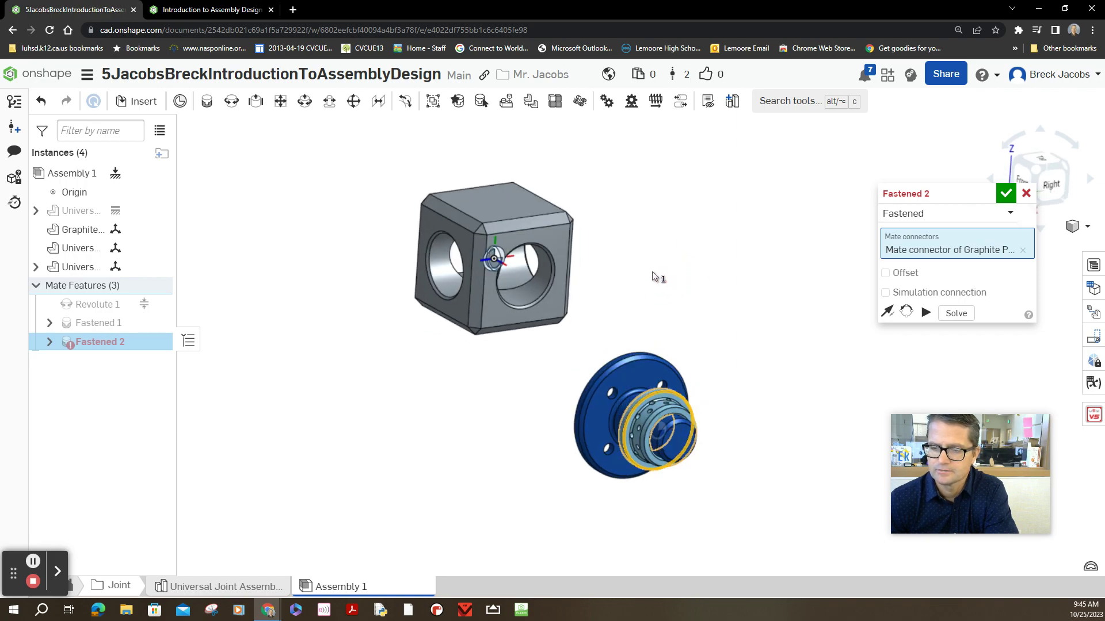
scroll(633, 265, up, 2)
scroll(575, 247, up, 3)
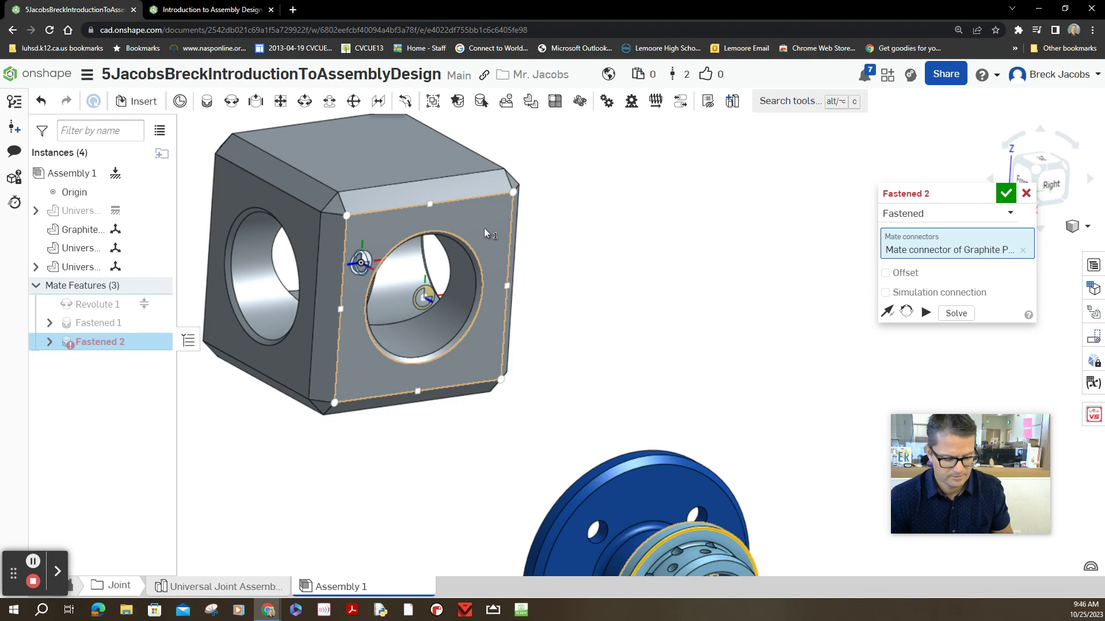
click(429, 299)
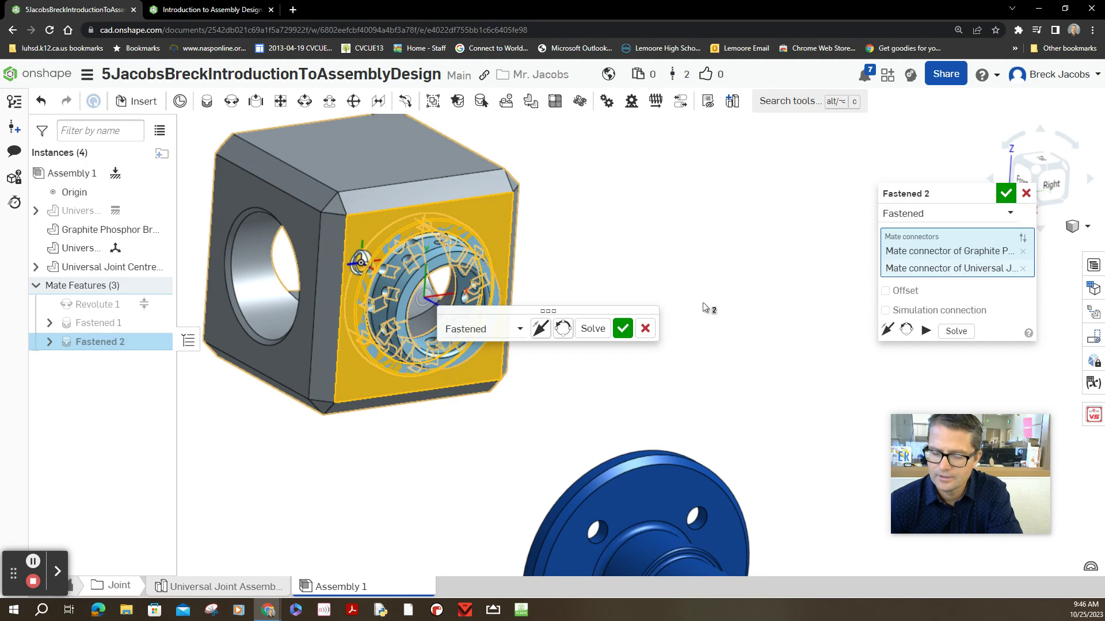
mouse_move(708, 305)
right_down()
mouse_move(756, 315)
mouse_move(745, 322)
mouse_move(736, 298)
right_up()
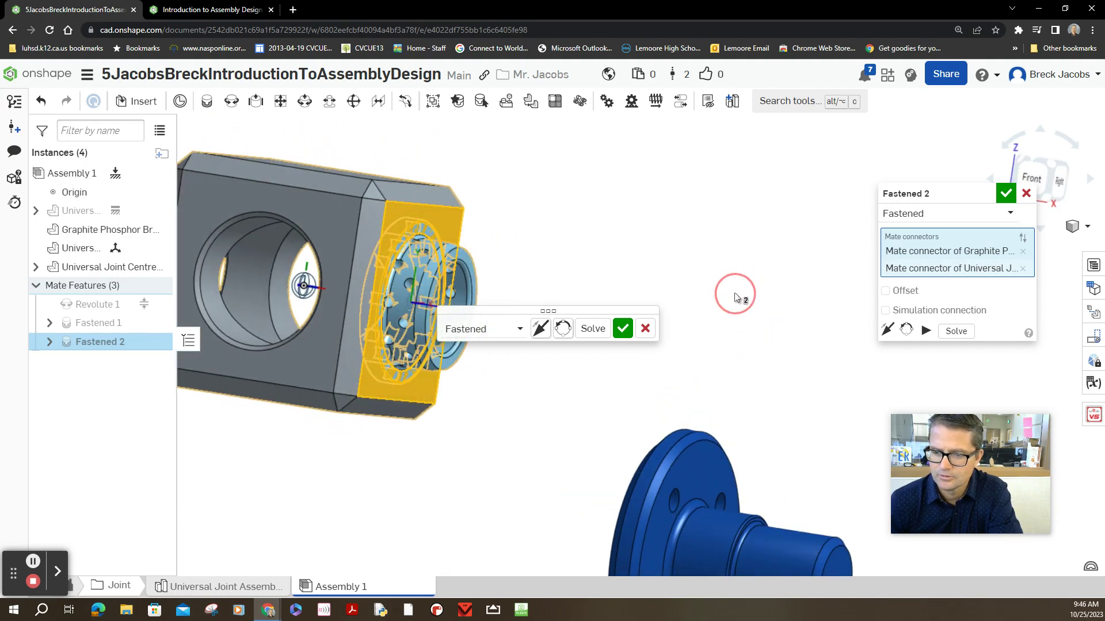
Flip the bushing to face the opposite direction and solve the mate to pull the parts together.
click(541, 337)
scroll(657, 303, down, 2)
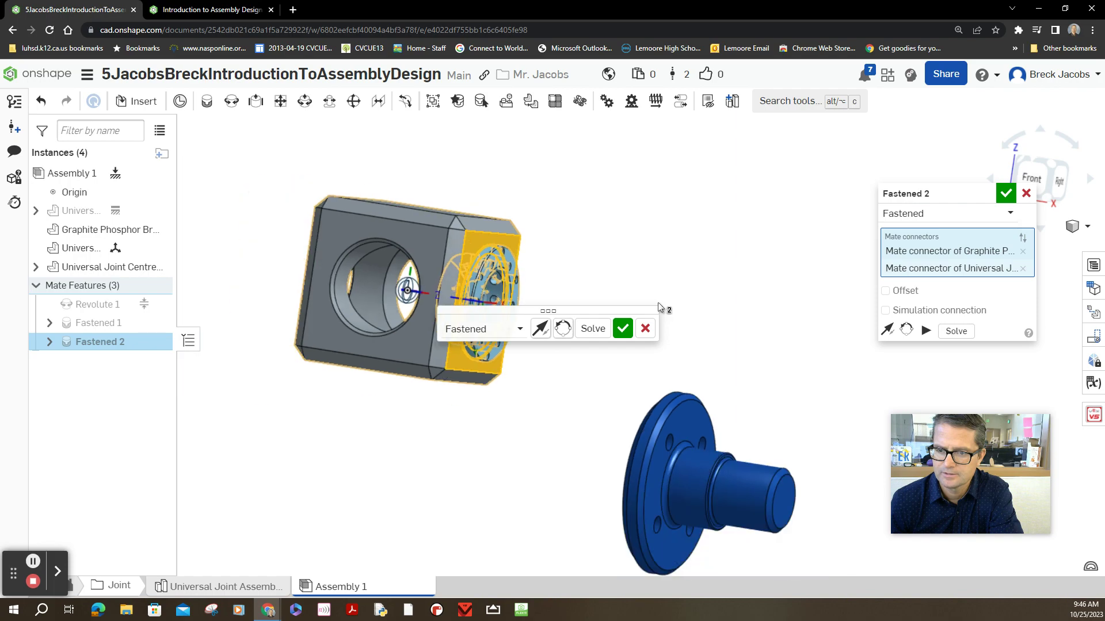
right_drag(698, 317, 709, 337)
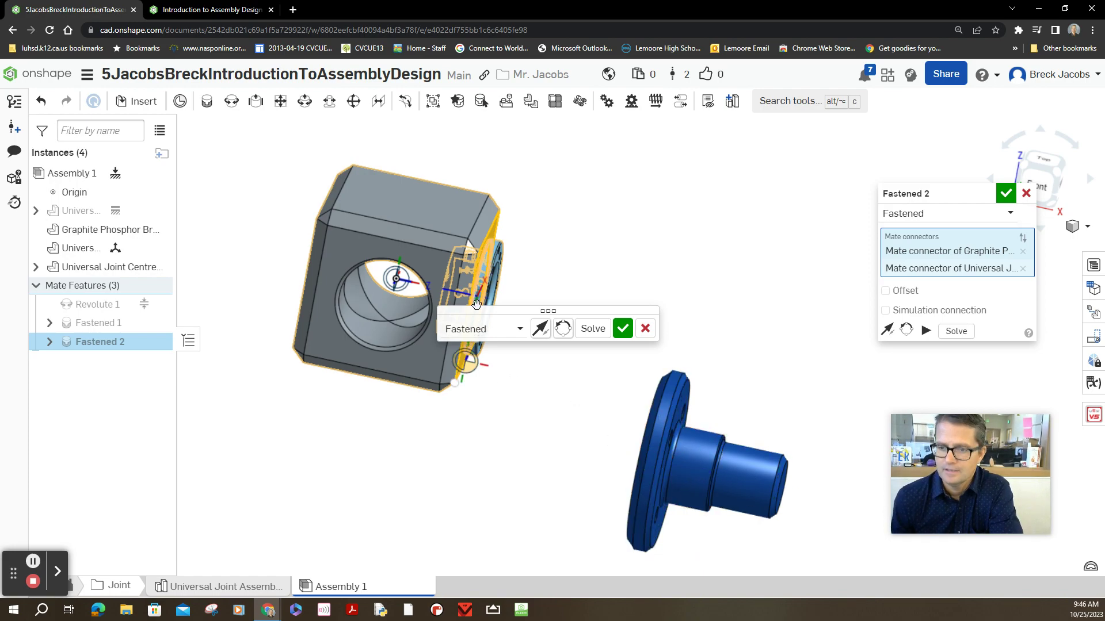
scroll(525, 225, up, 3)
scroll(525, 225, up, 3)
right_drag(530, 445, 530, 426)
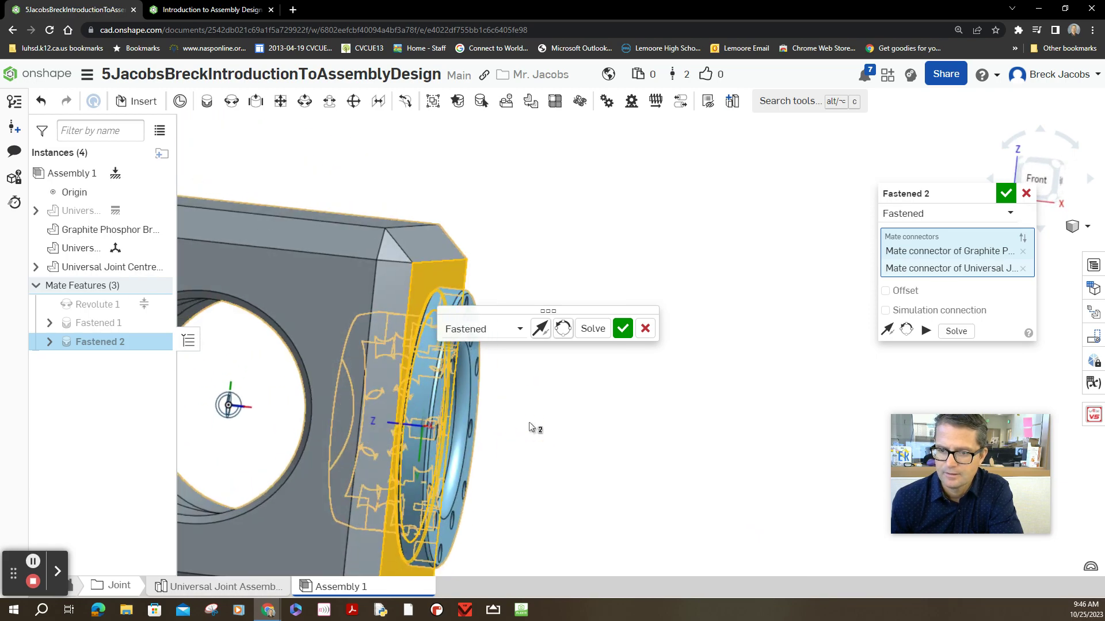
scroll(530, 429, down, 5)
middle_drag(694, 419, 713, 284)
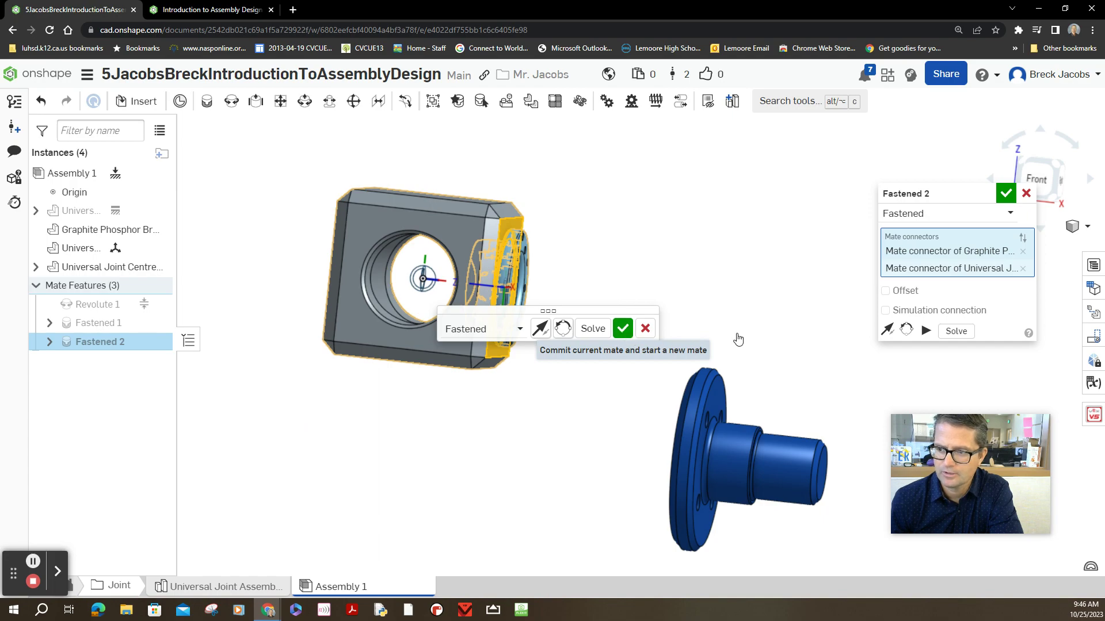
click(961, 332)
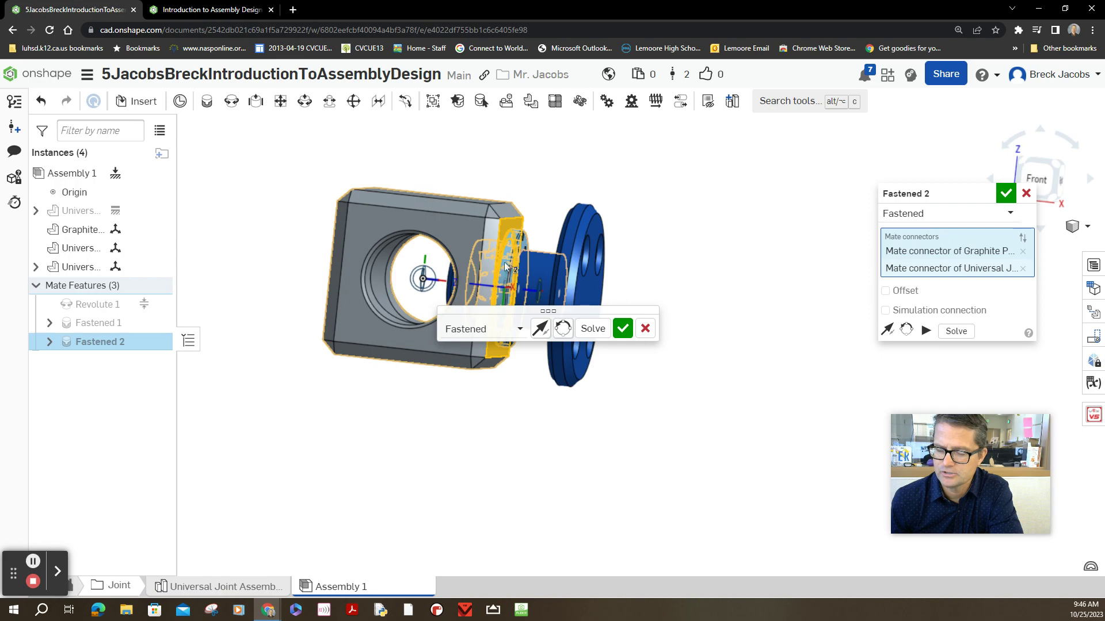
scroll(650, 256, up, 1)
scroll(650, 256, up, 2)
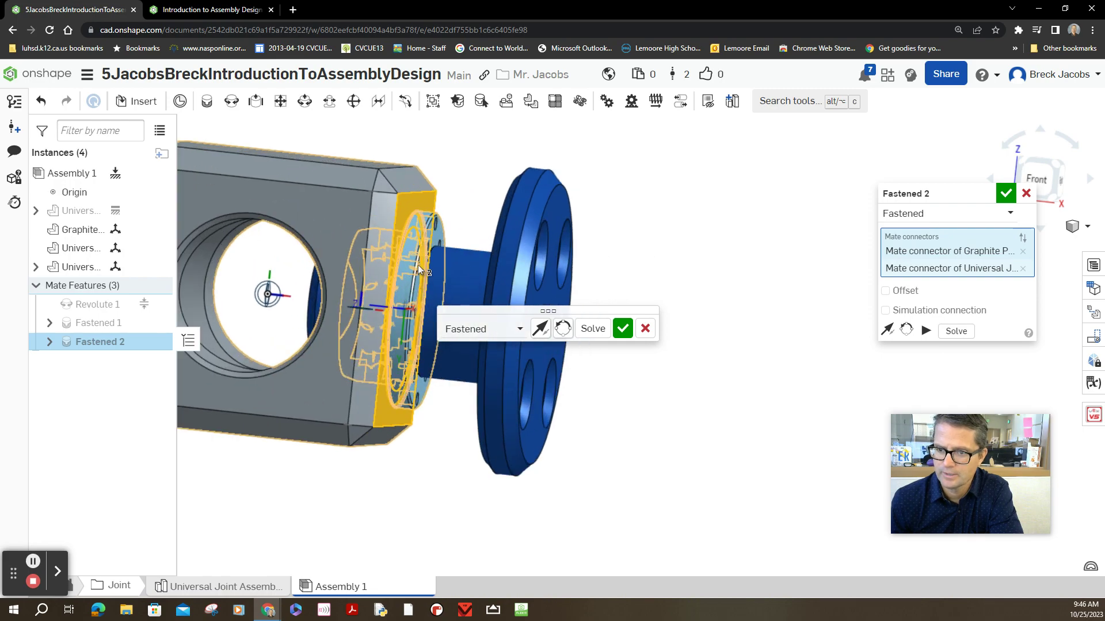
Accept the bushing-to-block Fastened 2 mate and cancel the stray Fastened 3 mate.
click(623, 330)
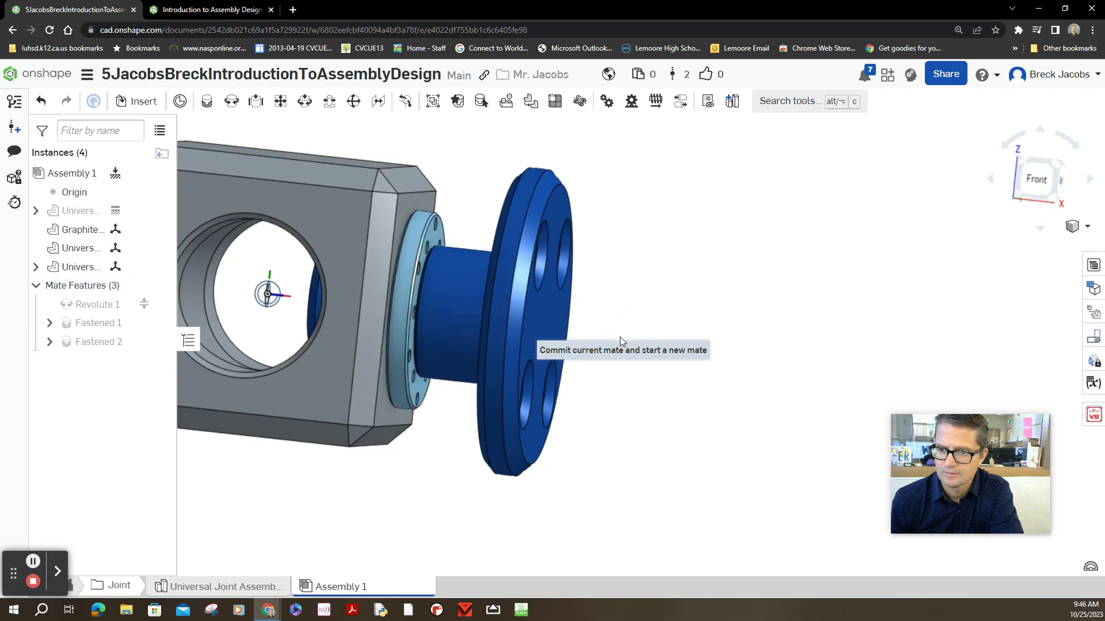
click(401, 448)
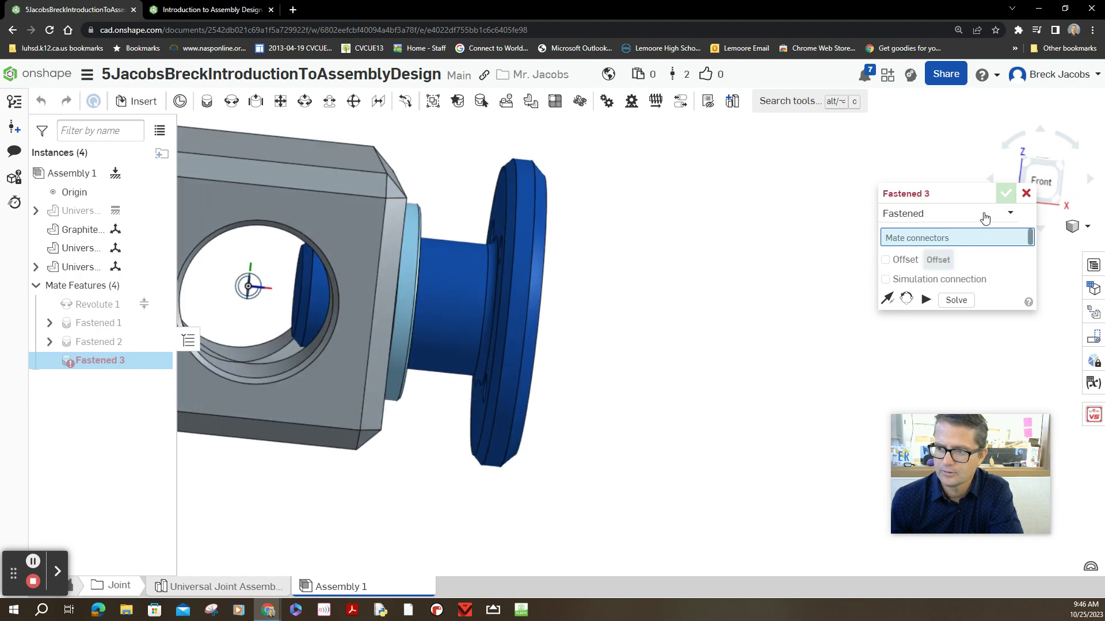
click(1028, 194)
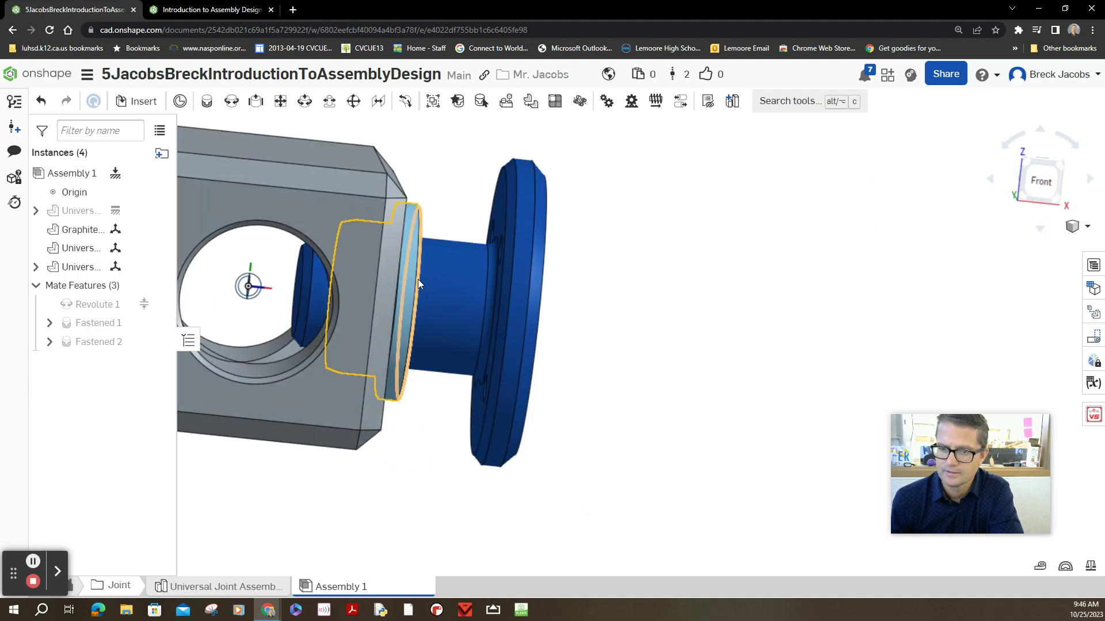
mouse_move(82, 211)
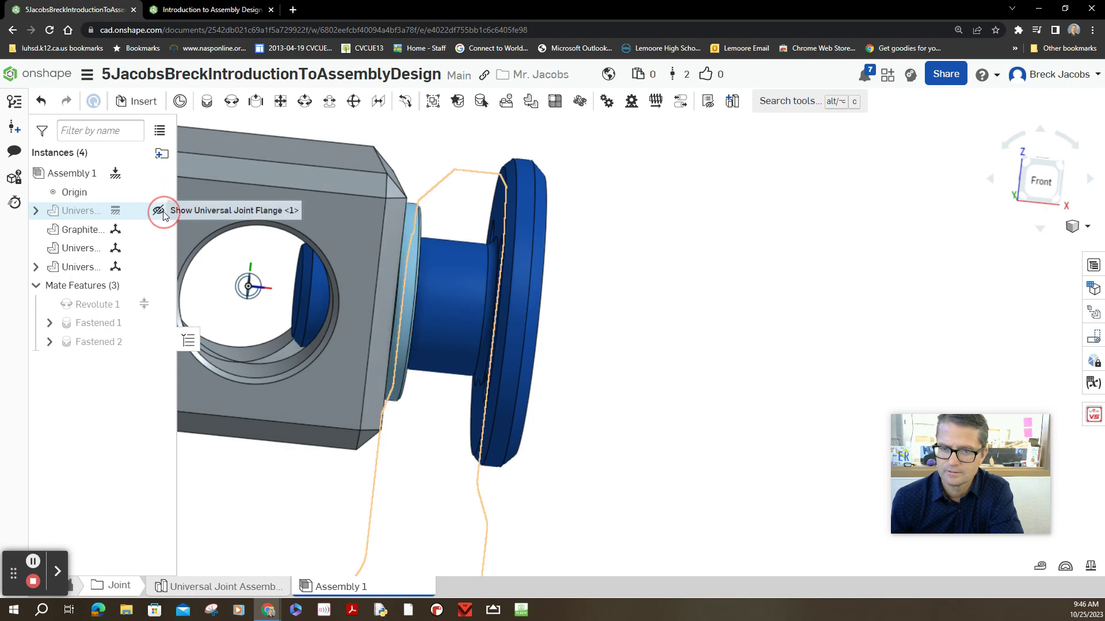
Show the Universal Joint Flange again and fit the whole assembly in view.
click(163, 214)
scroll(351, 248, up, 1)
scroll(619, 329, up, 3)
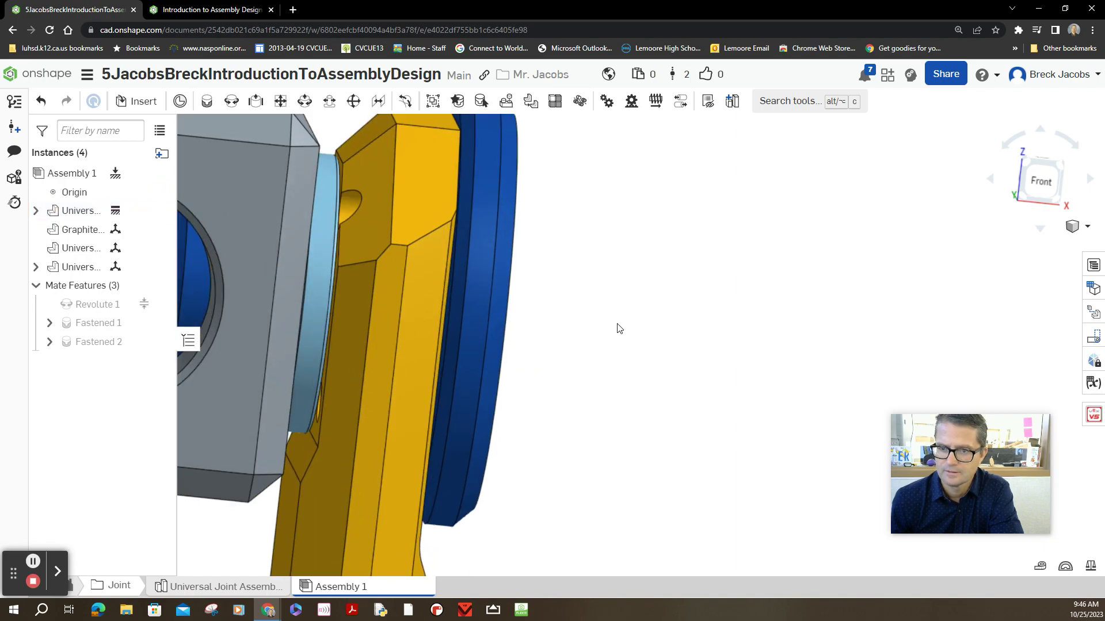
scroll(619, 328, down, 3)
scroll(619, 328, down, 2)
mouse_move(681, 348)
right_down()
mouse_move(662, 367)
mouse_move(653, 343)
mouse_move(678, 330)
mouse_move(661, 336)
mouse_move(661, 353)
mouse_move(674, 349)
right_up()
scroll(661, 352, up, 2)
scroll(483, 345, up, 2)
scroll(347, 237, up, 2)
key(f)
mouse_move(722, 340)
right_down()
mouse_move(739, 336)
mouse_move(727, 340)
right_up()
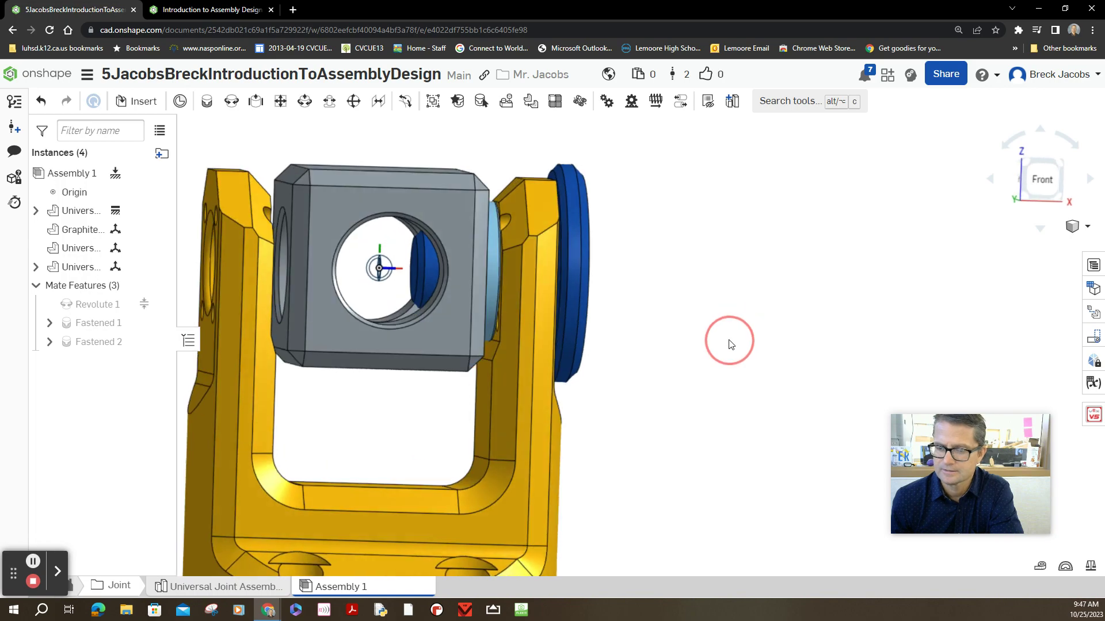
click(1082, 233)
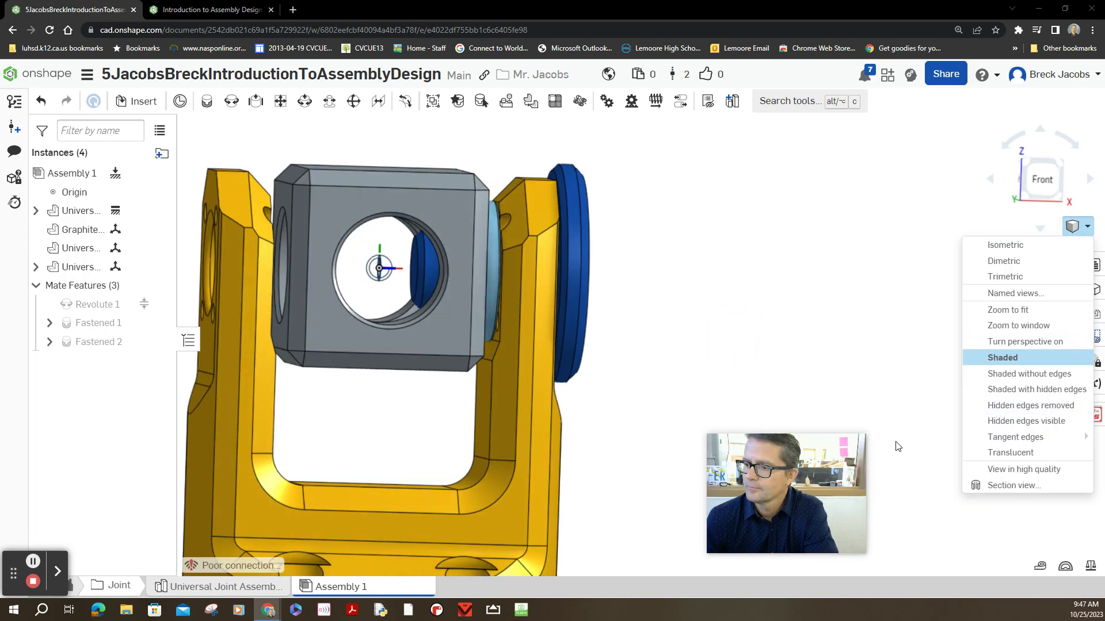
click(1014, 485)
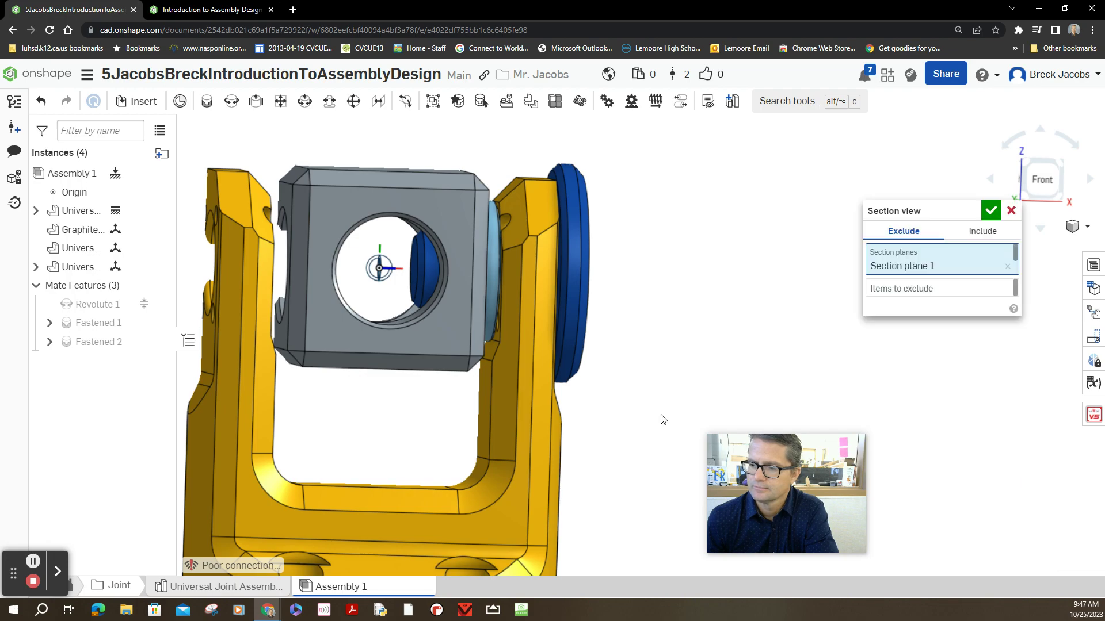
click(450, 339)
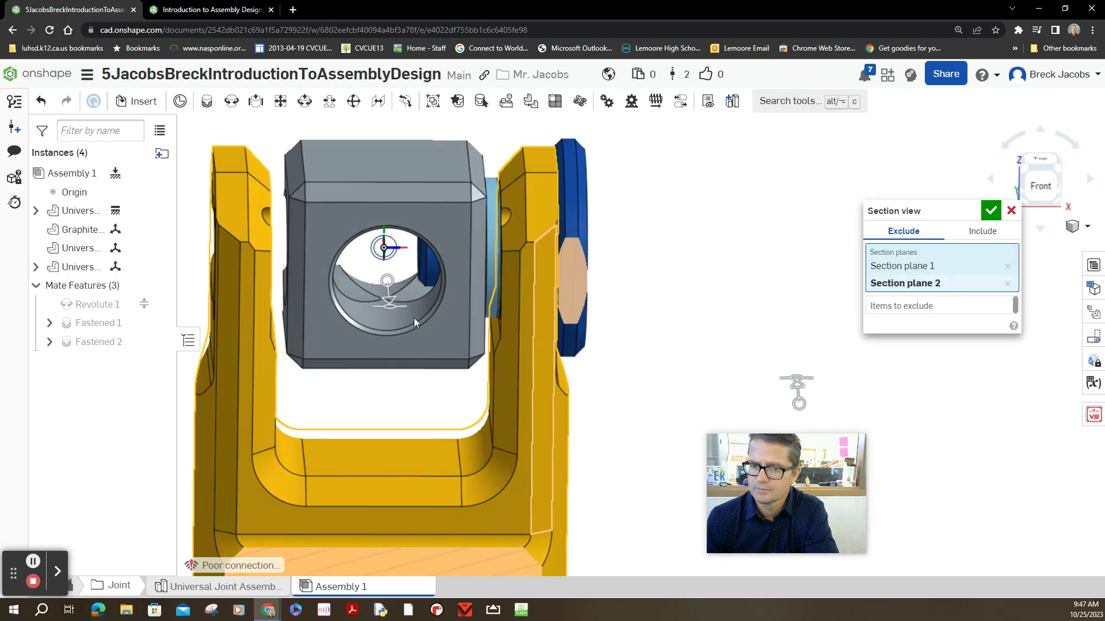
drag(392, 308, 391, 276)
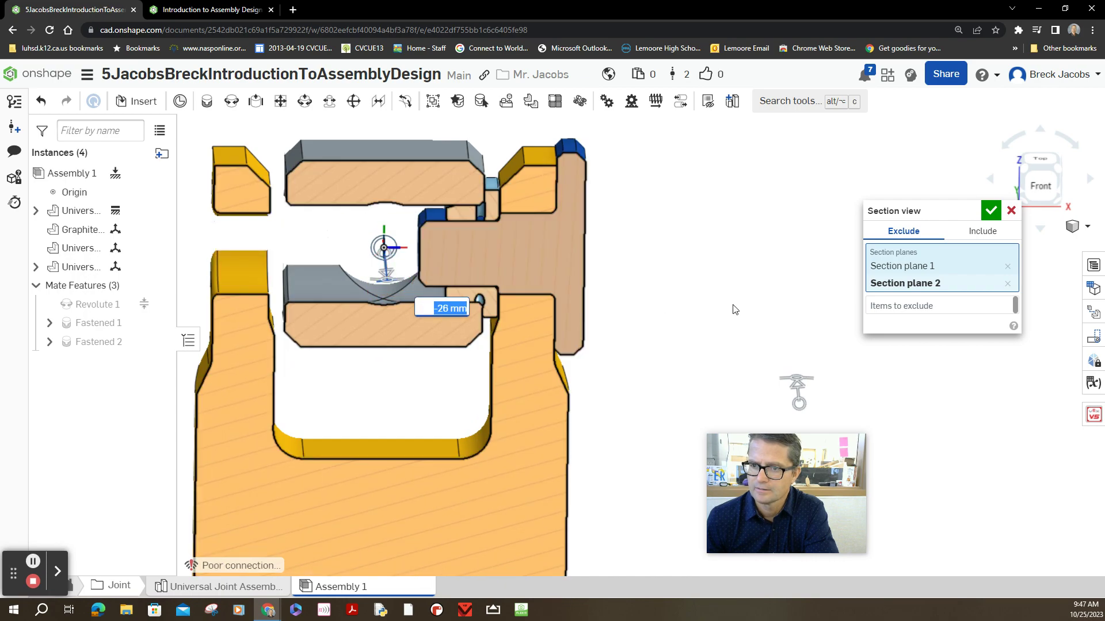
click(991, 212)
right_drag(675, 237, 666, 236)
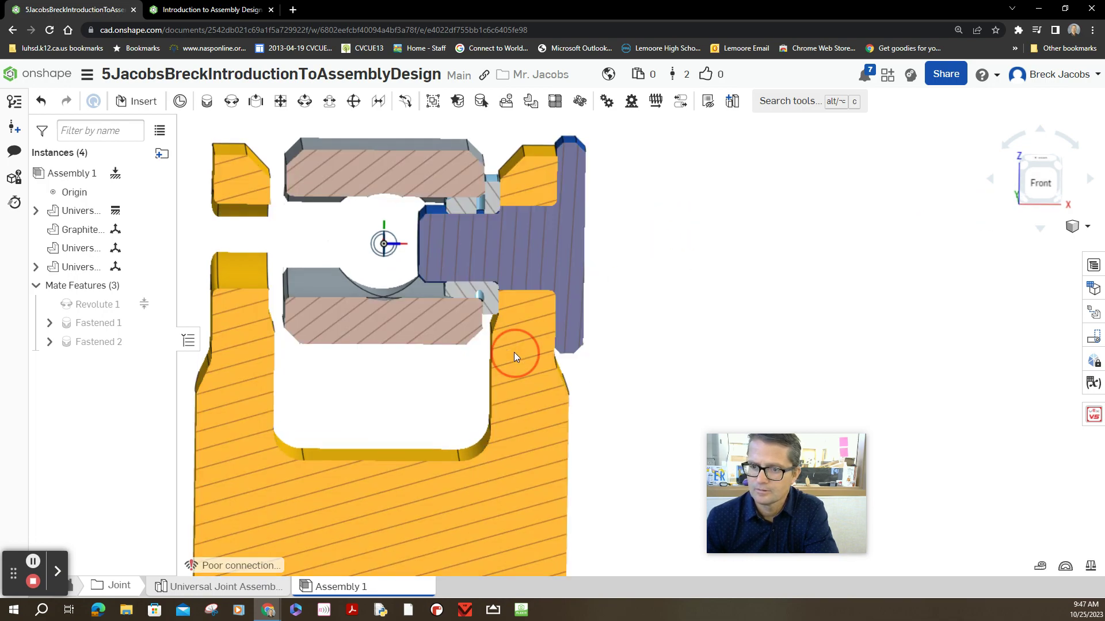
right_click(514, 355)
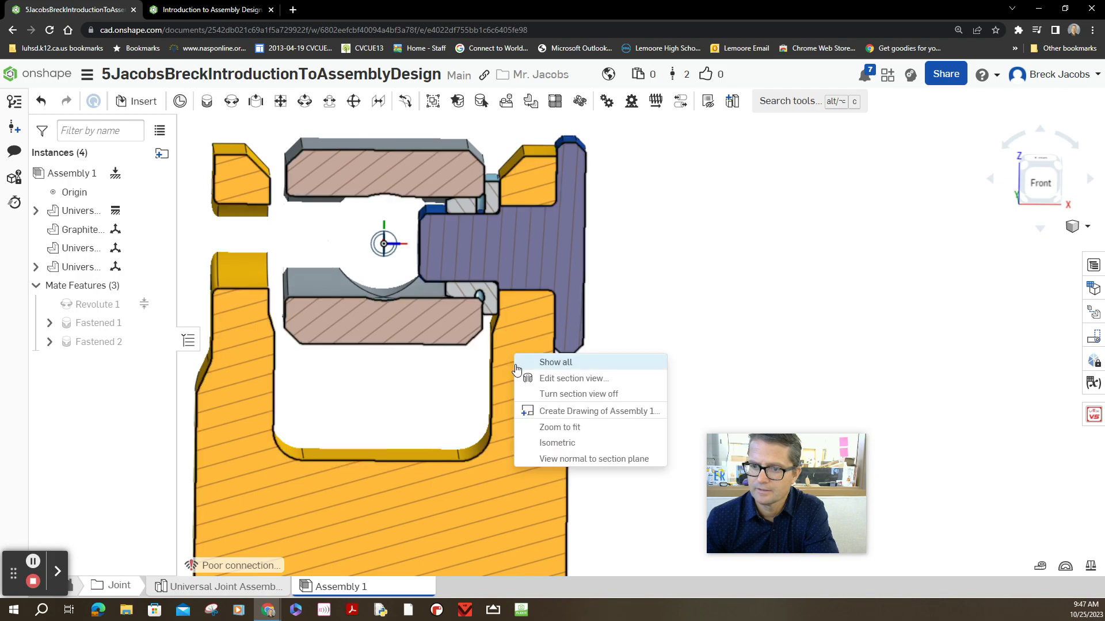
click(562, 459)
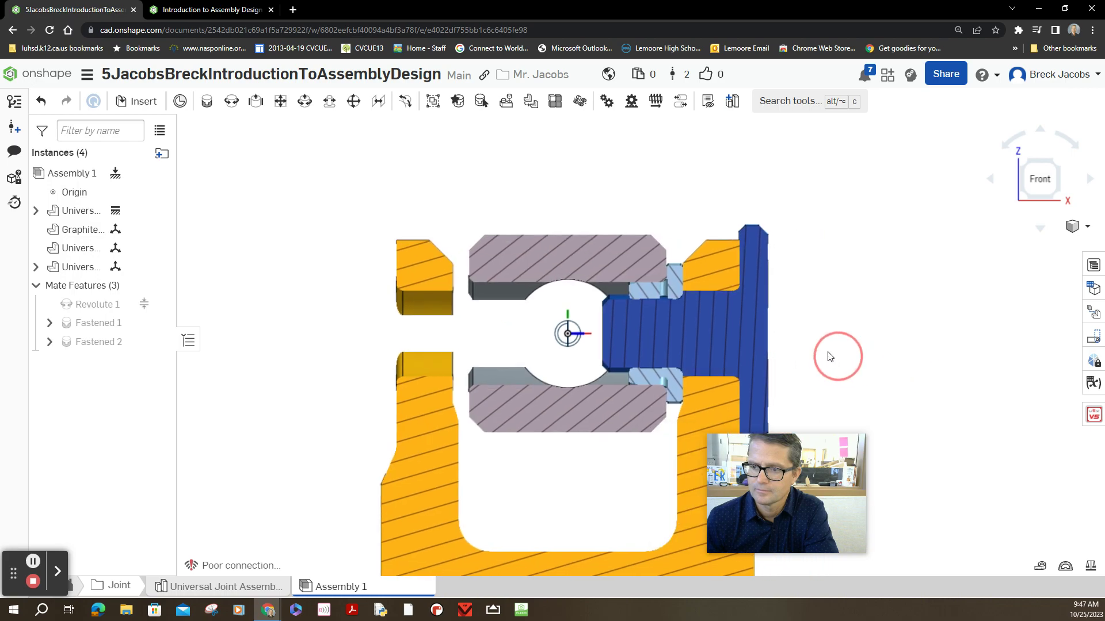
scroll(828, 356, up, 3)
scroll(794, 354, up, 3)
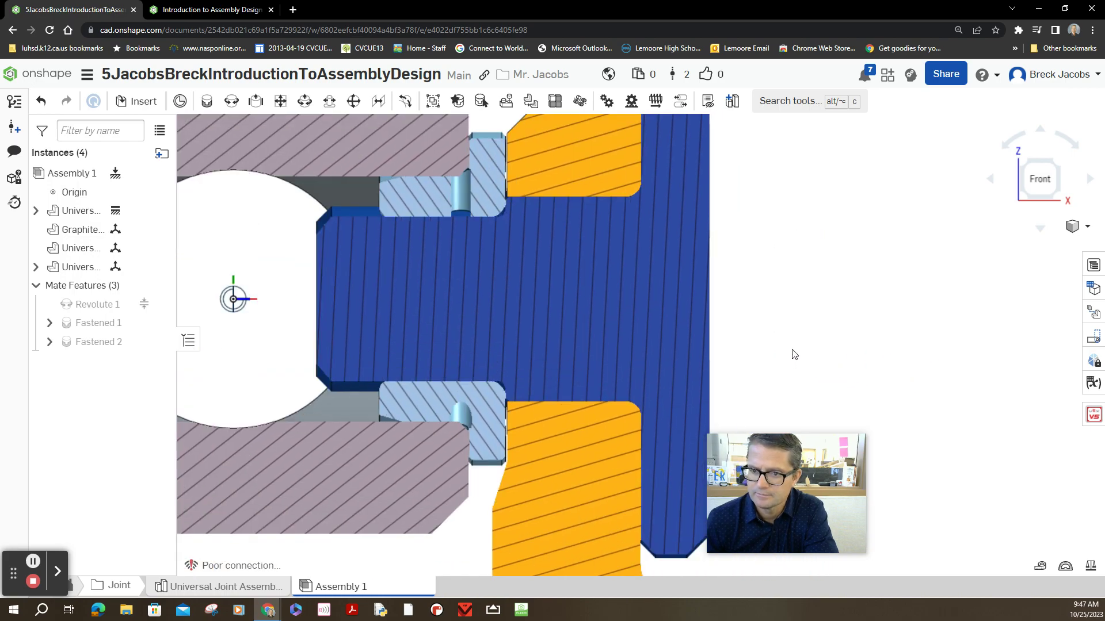
scroll(496, 457, up, 5)
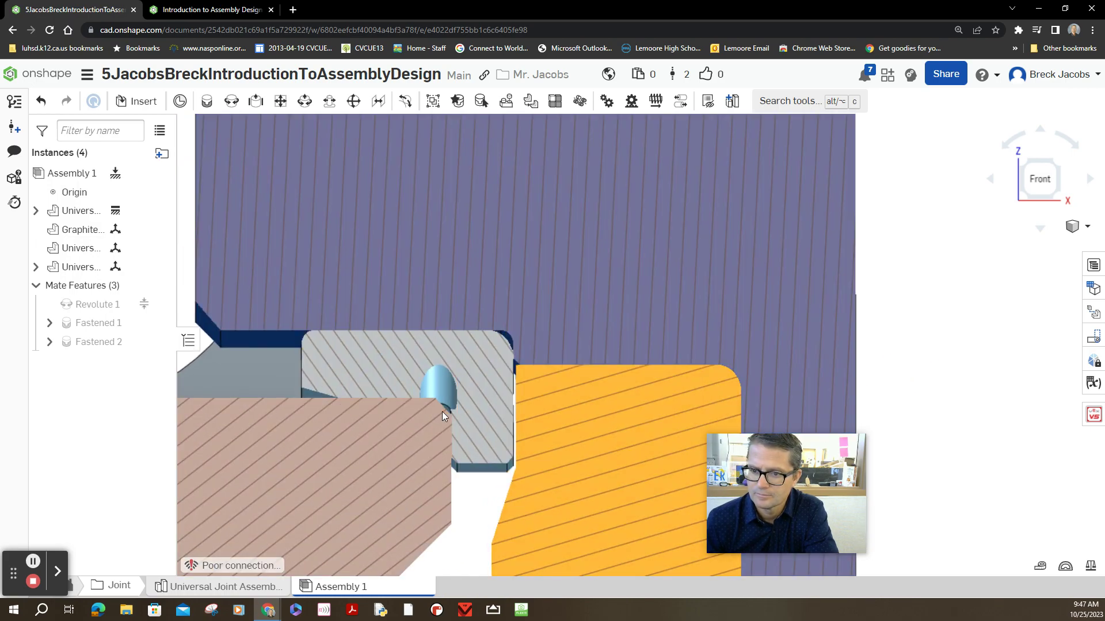
scroll(427, 447, down, 3)
scroll(474, 379, down, 2)
scroll(438, 307, down, 3)
click(410, 296)
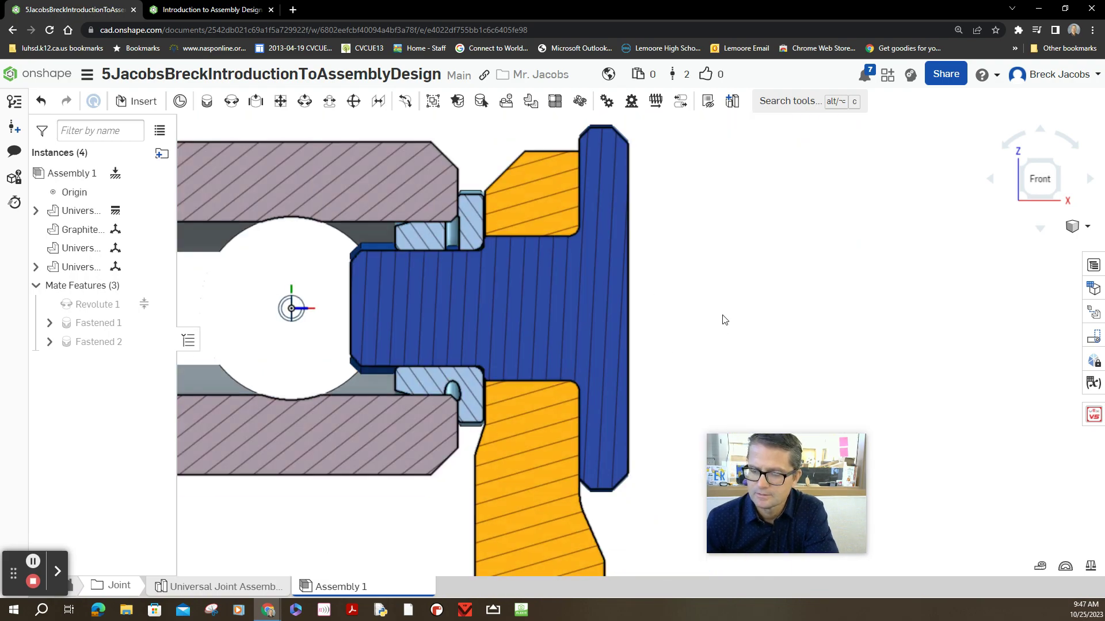
scroll(724, 320, down, 2)
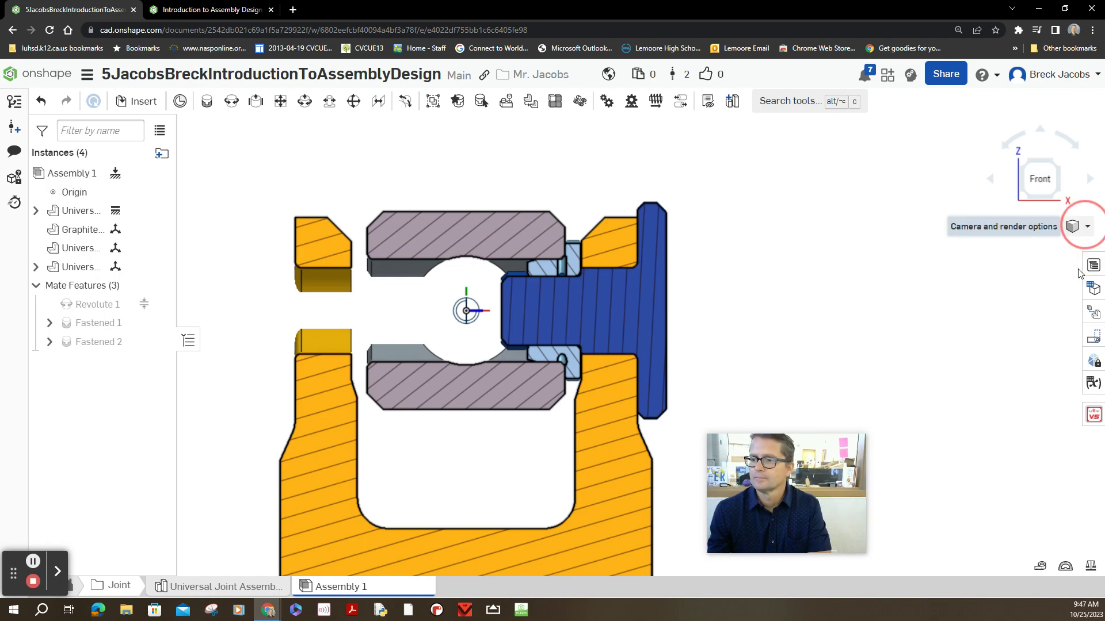
click(1075, 226)
click(1036, 502)
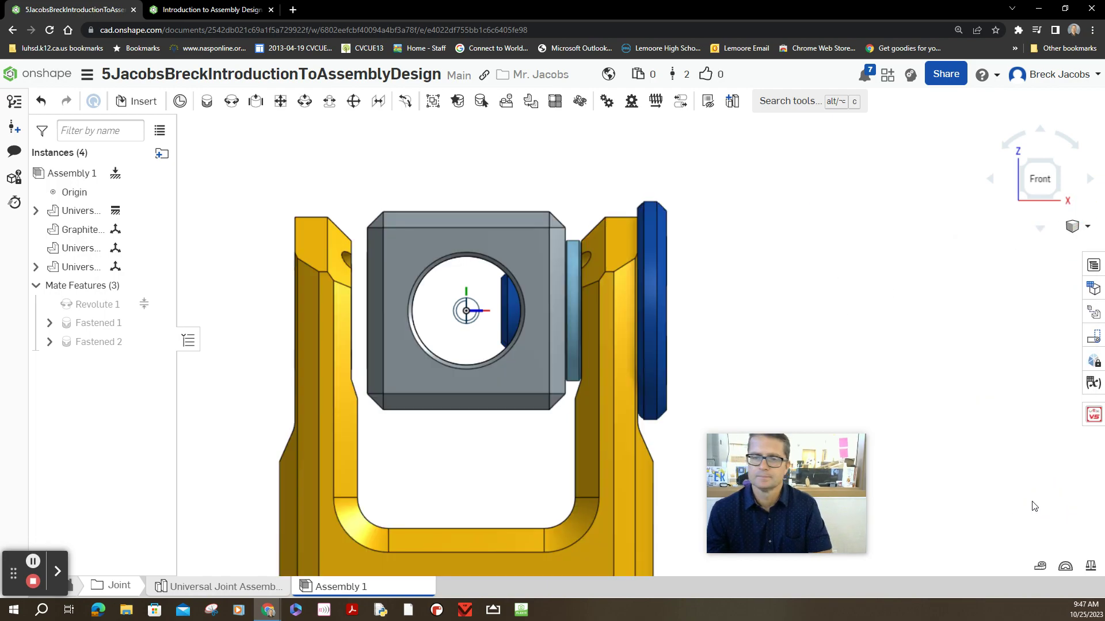
In the Introduction to Assembly Design course, read Step 8's hint and advance to Slide 9.
click(202, 13)
drag(746, 454, 132, 497)
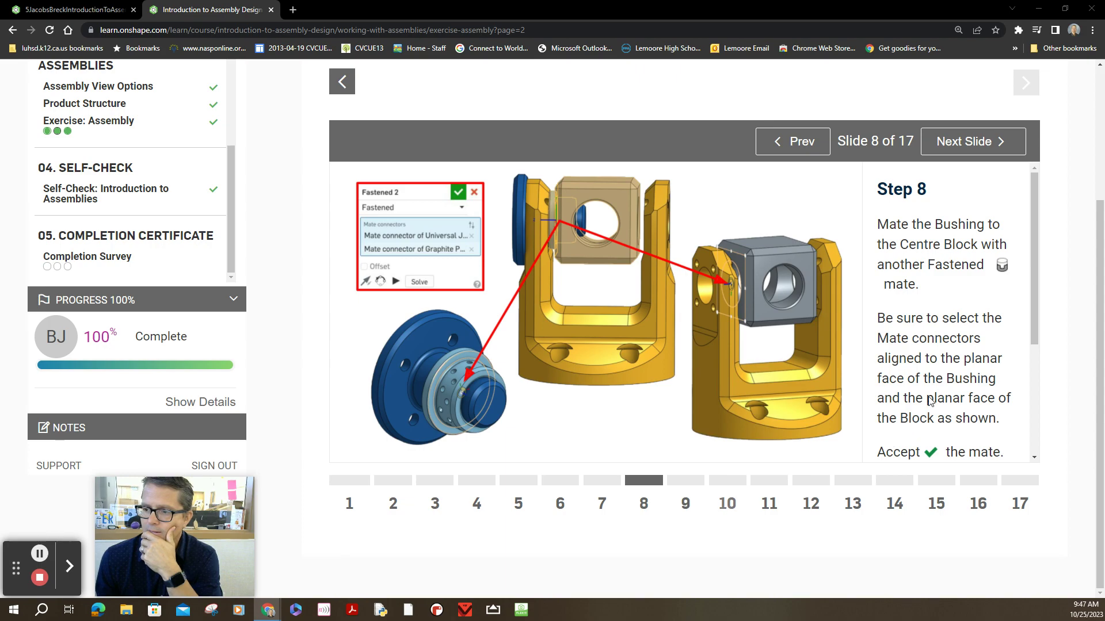
scroll(948, 380, down, 3)
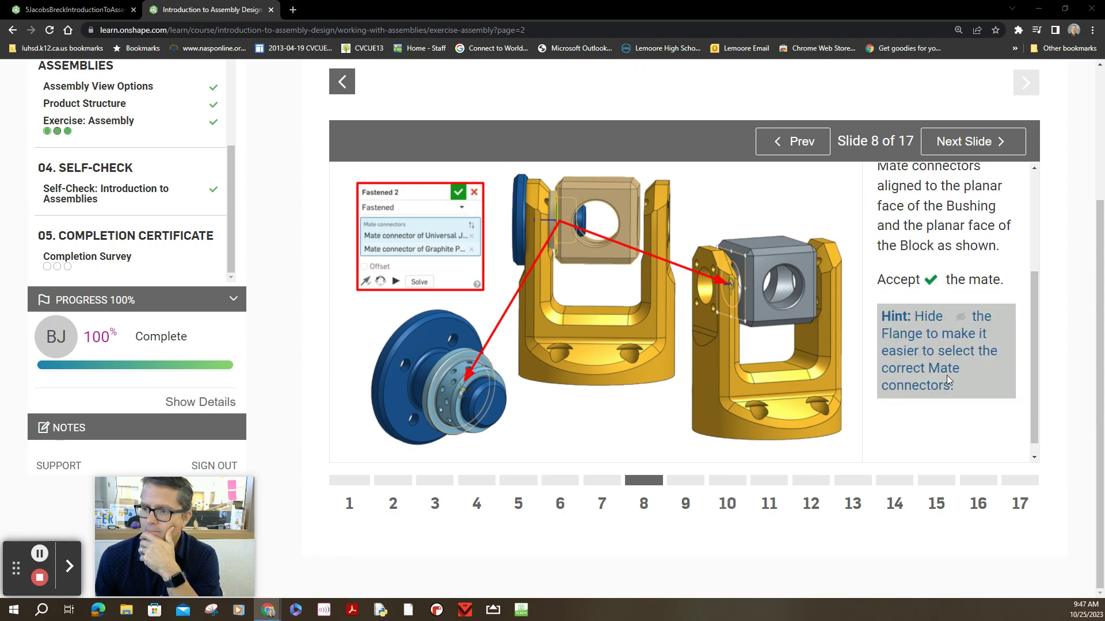
click(680, 482)
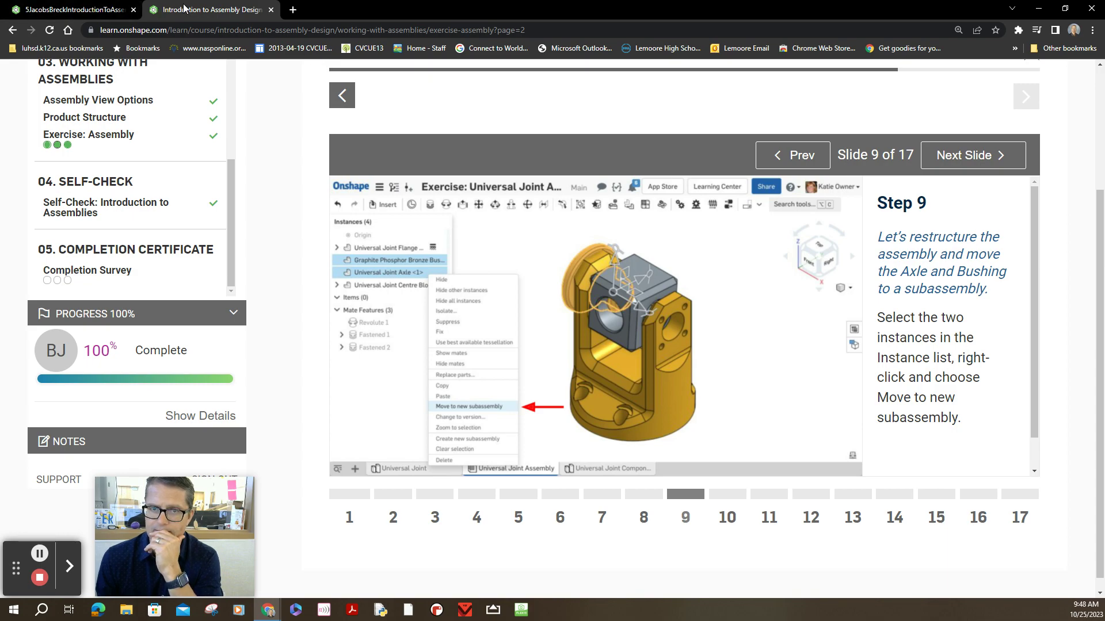
click(74, 10)
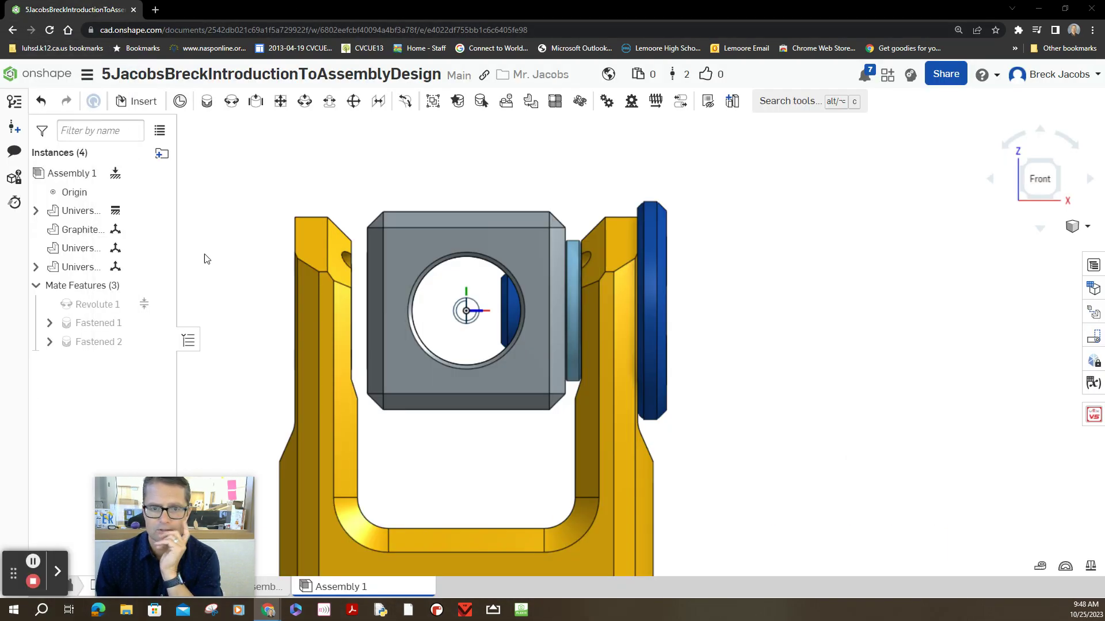
mouse_move(80, 229)
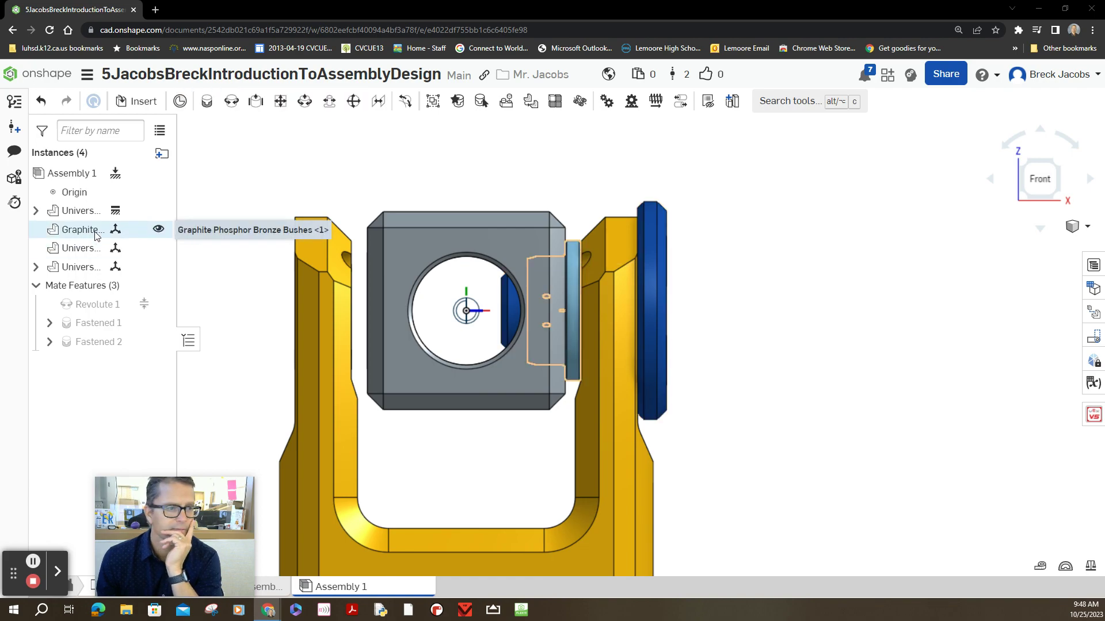
click(96, 235)
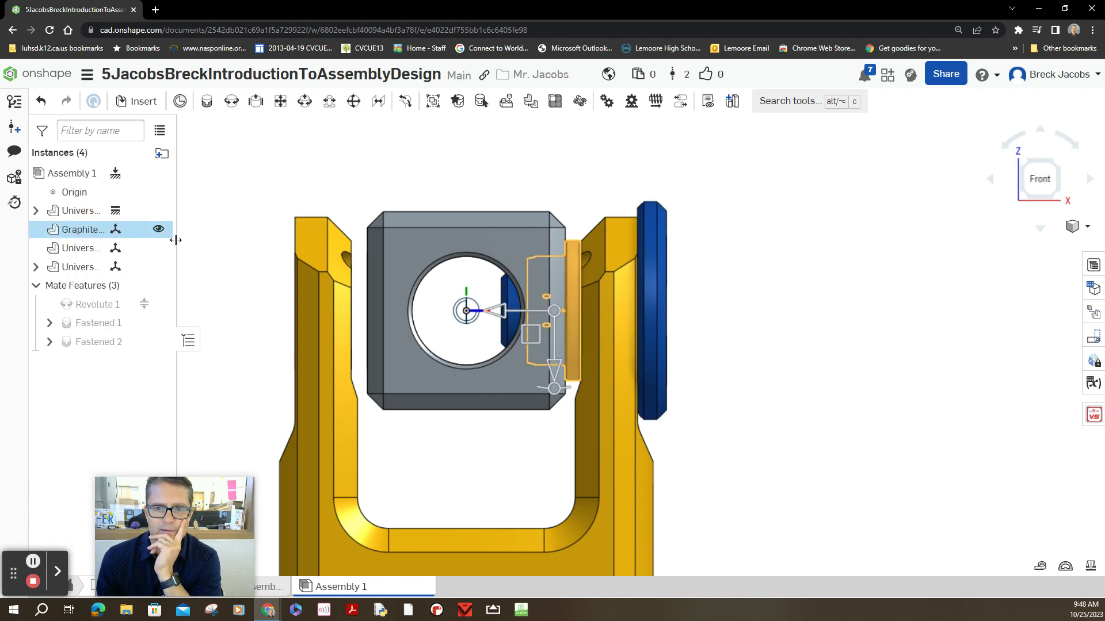
drag(177, 238, 263, 241)
click(136, 248)
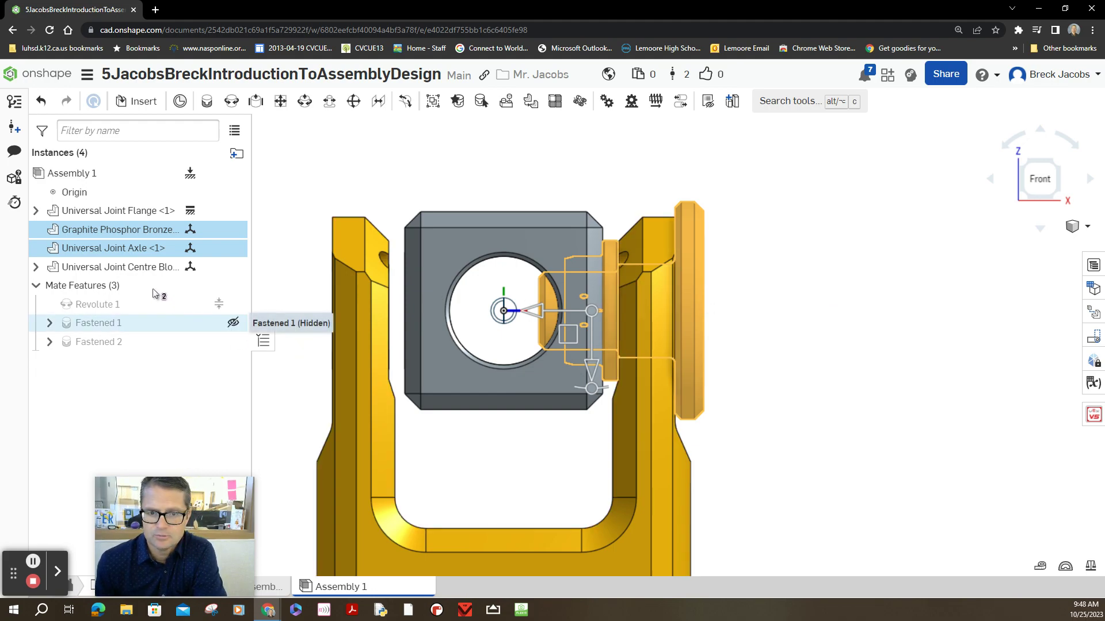
right_click(148, 232)
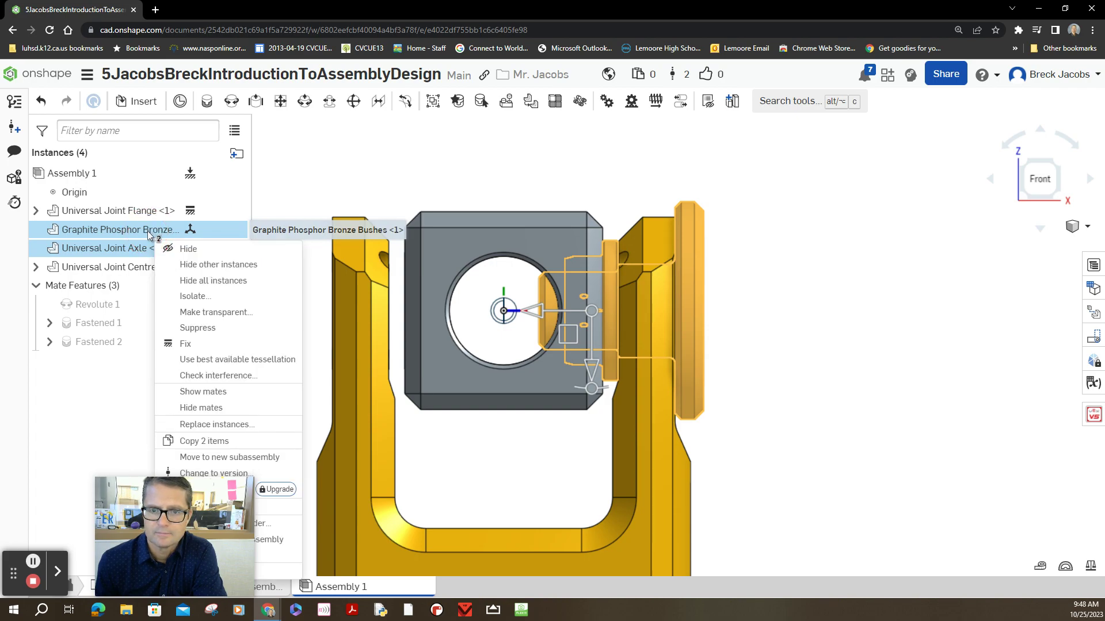
click(221, 458)
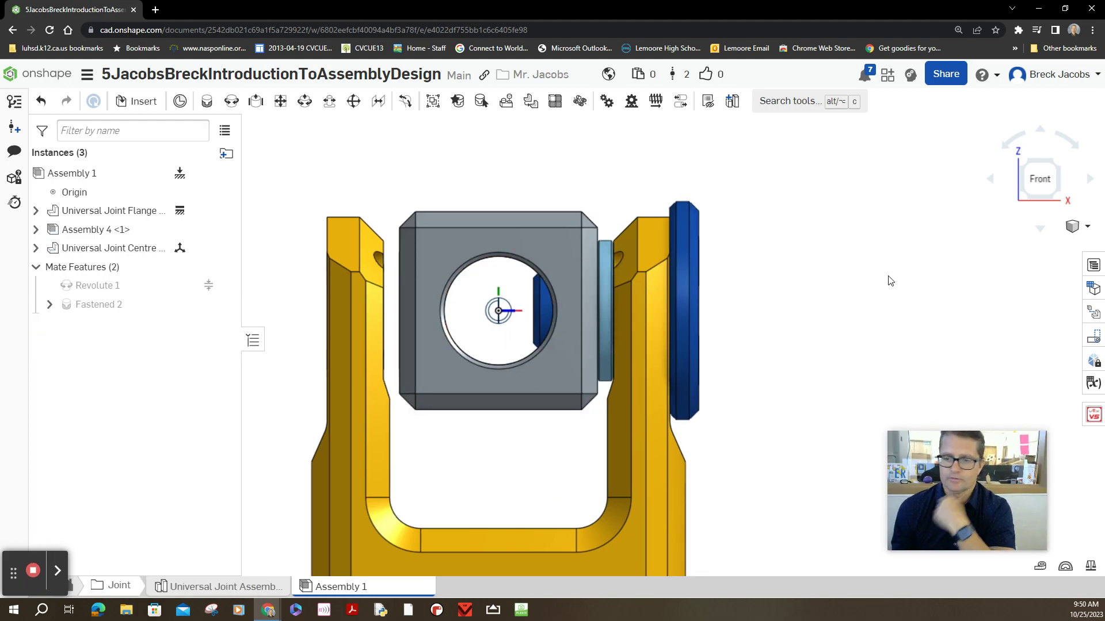
mouse_move(762, 276)
right_down()
mouse_move(762, 289)
mouse_move(748, 286)
mouse_move(757, 278)
right_up()
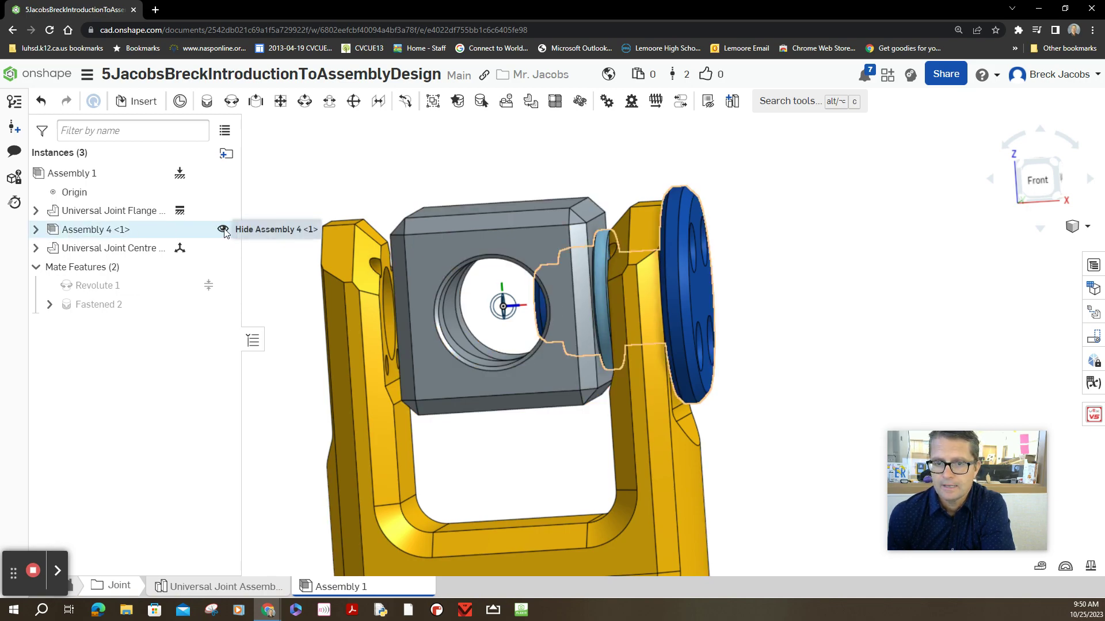
click(223, 230)
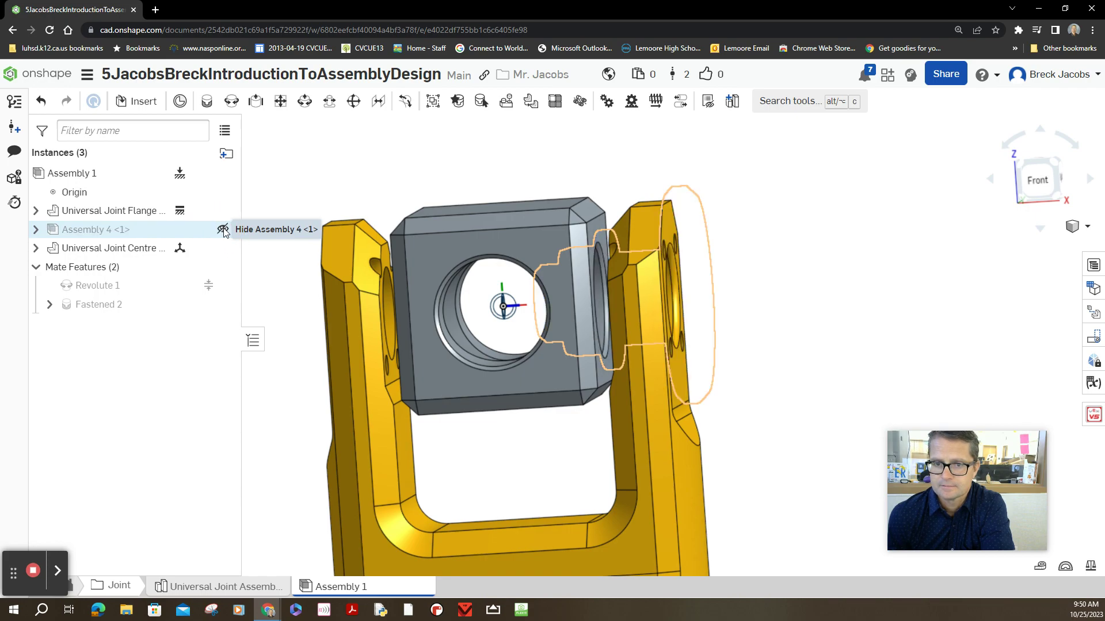
click(222, 230)
click(223, 230)
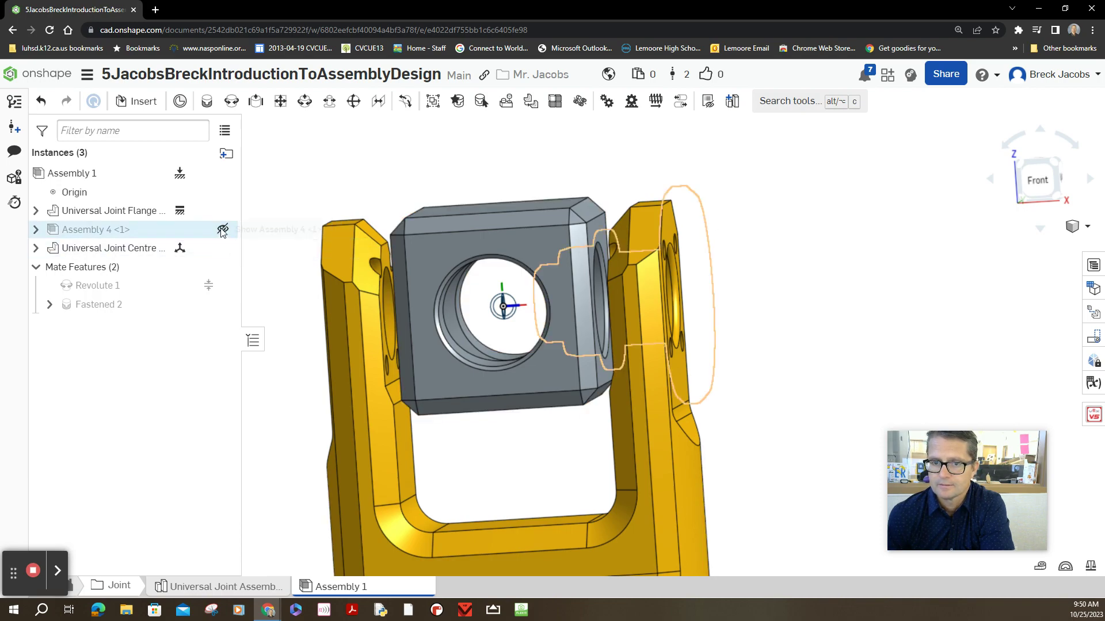
click(223, 229)
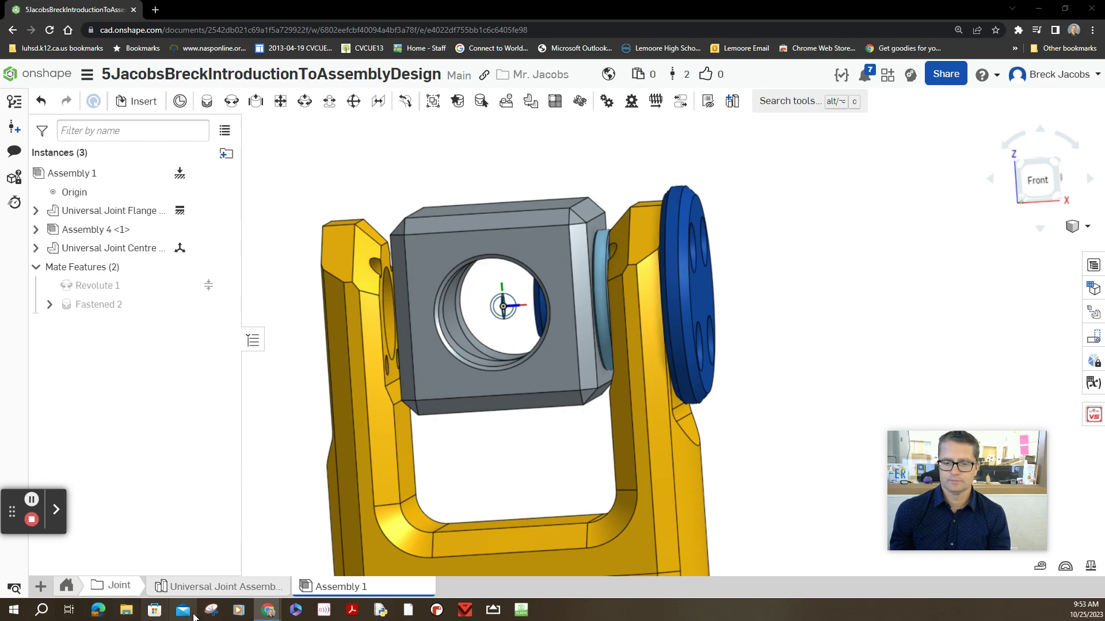
Open the Assembly 4 subassembly and rename its tab to 'Universal Joint Axle'.
click(68, 588)
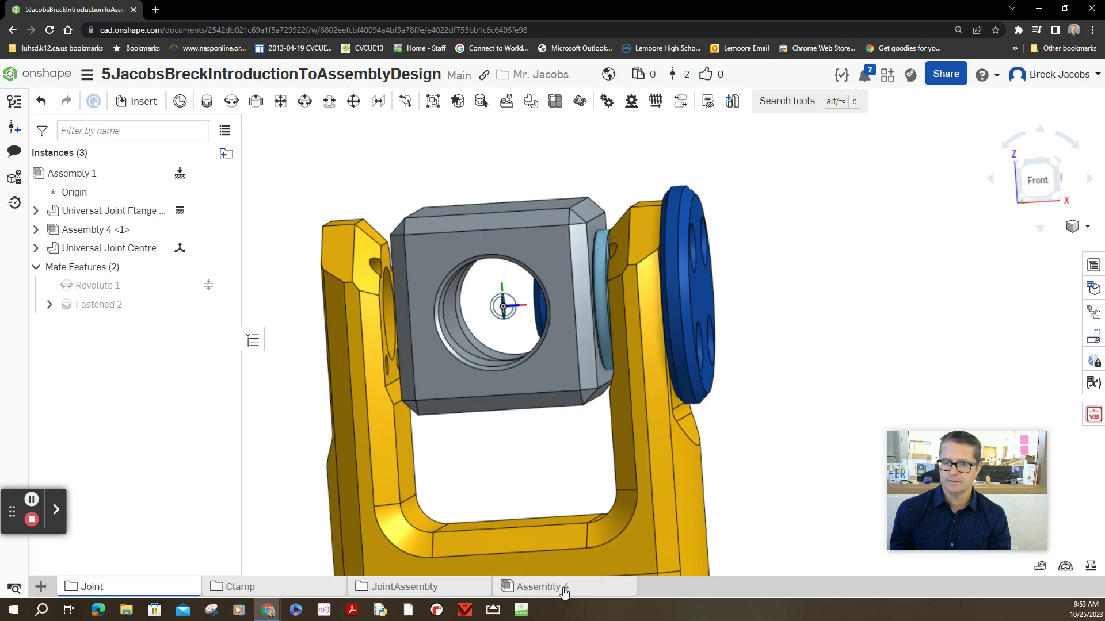
mouse_move(542, 587)
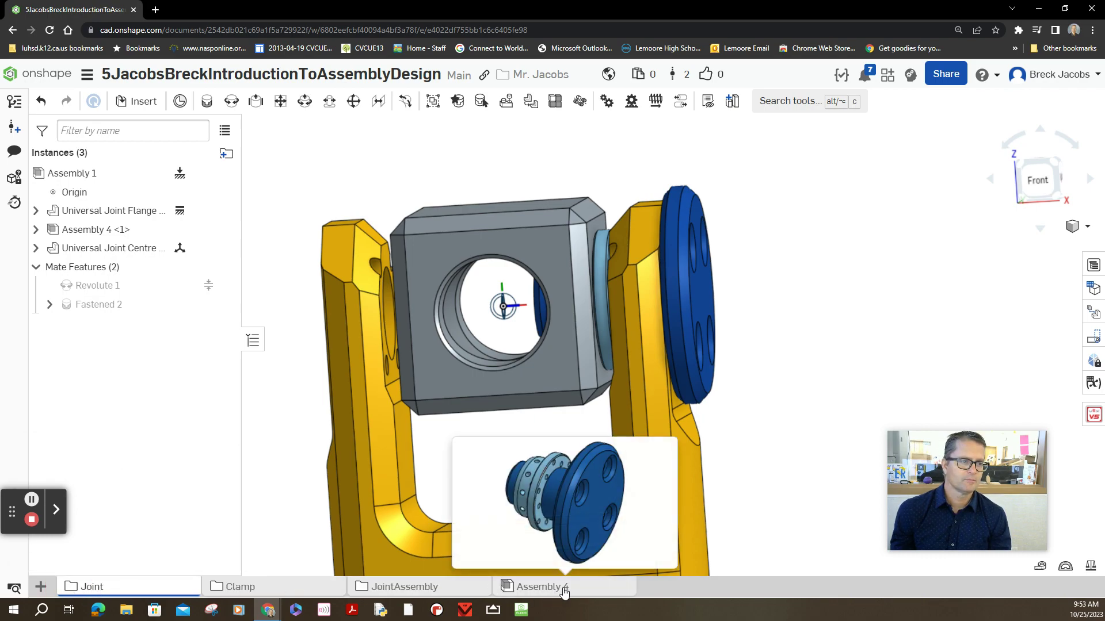
click(564, 588)
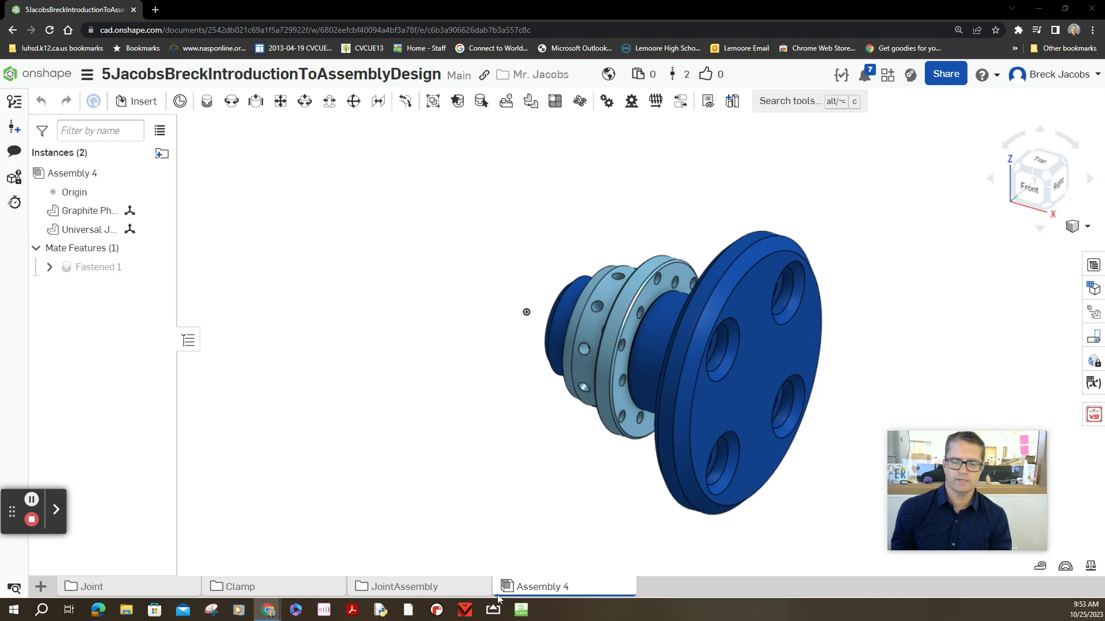
right_click(556, 592)
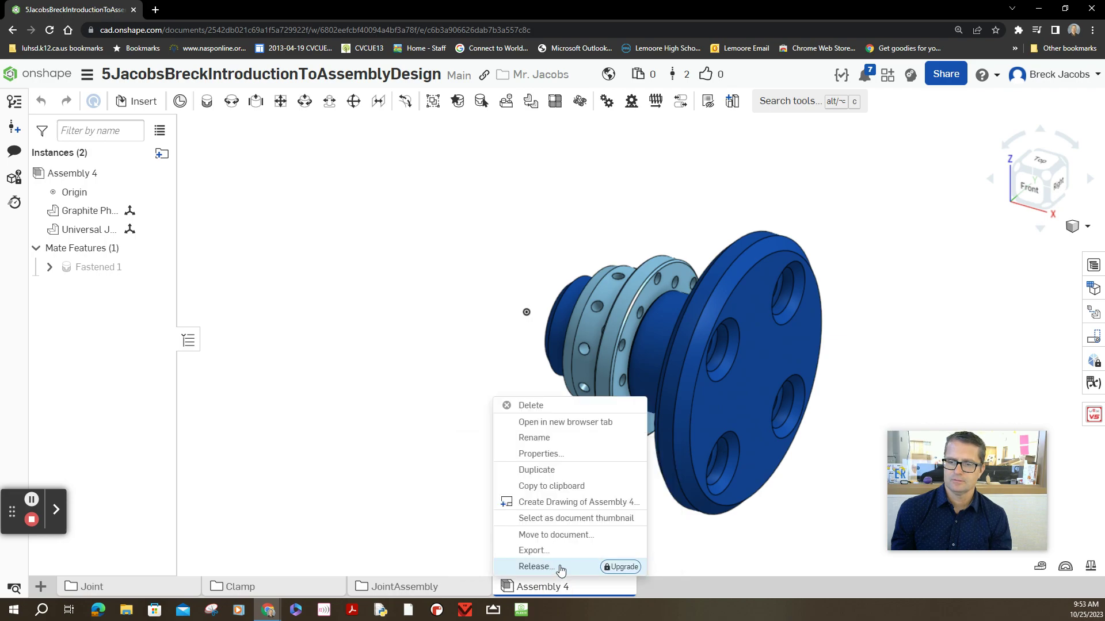
click(553, 438)
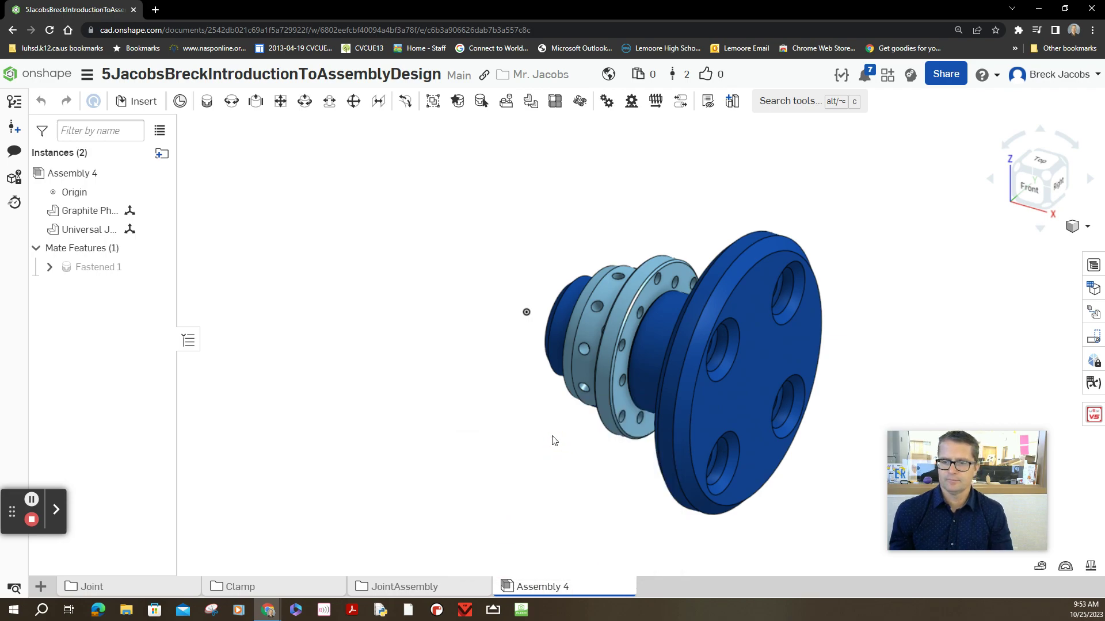
text(Uni)
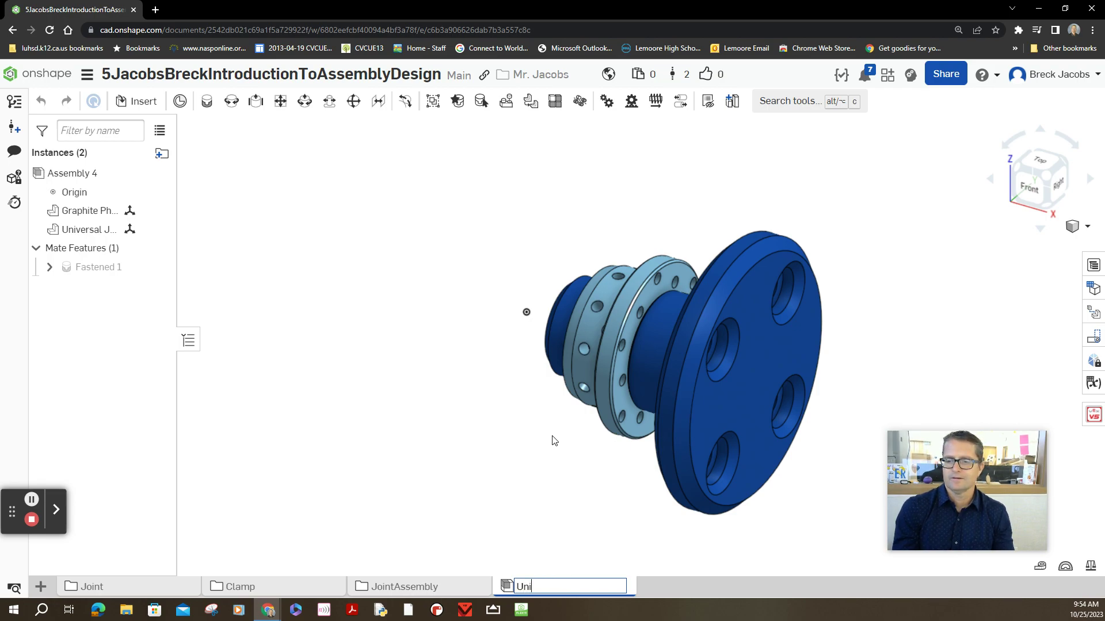
text(versal)
text( Joint Axl)
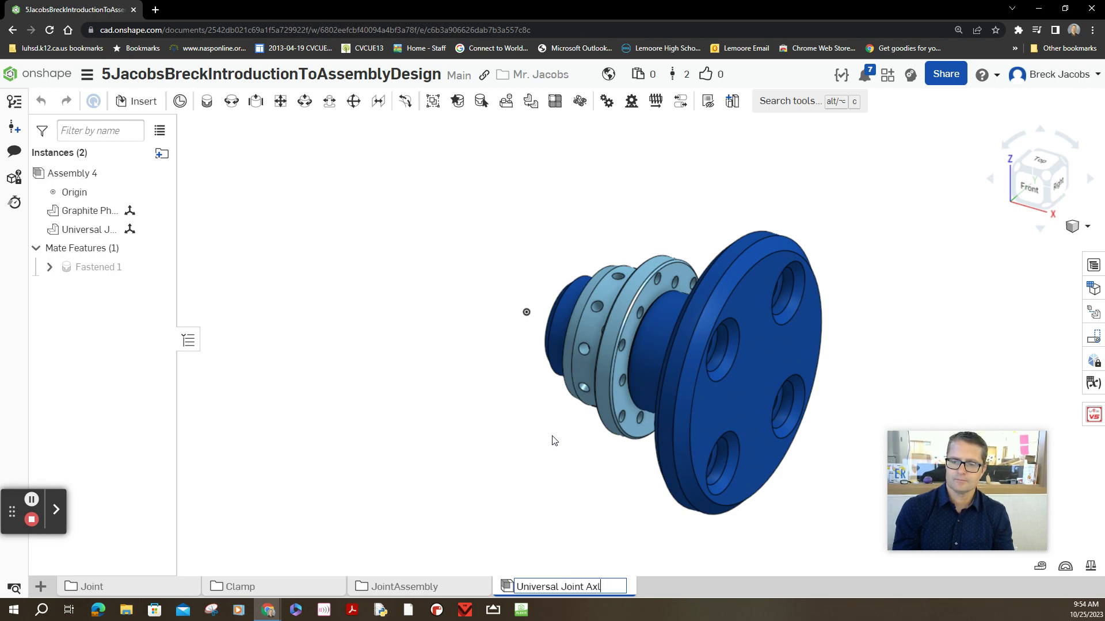
text(e)
key(Return)
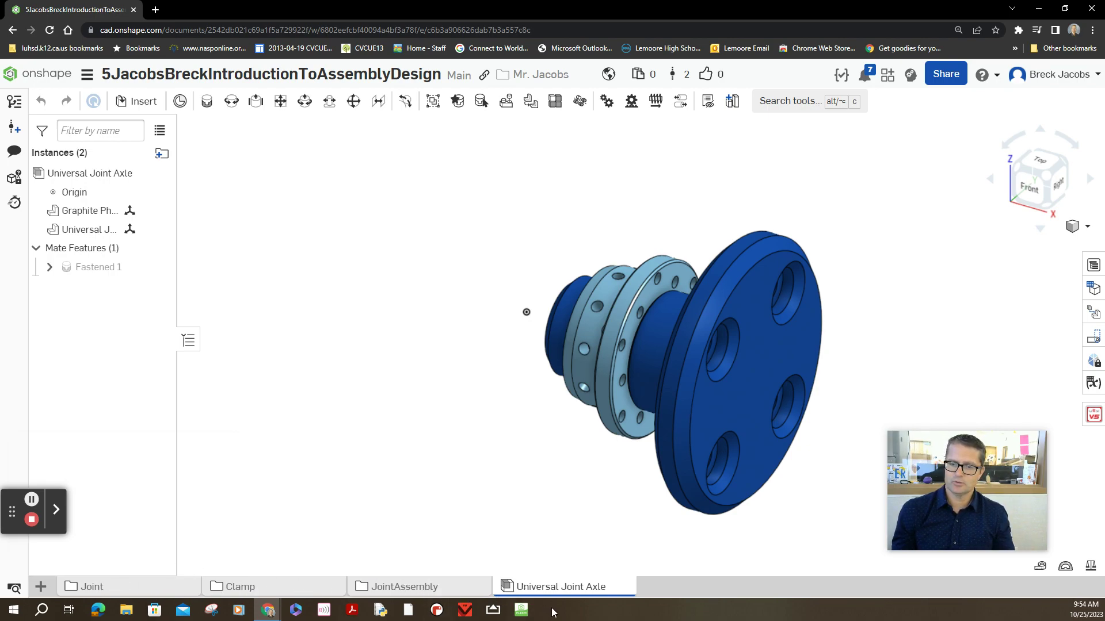
Move the Universal Joint Axle tab into the Joint folder, check it in Assembly 1, then return.
drag(512, 583, 144, 586)
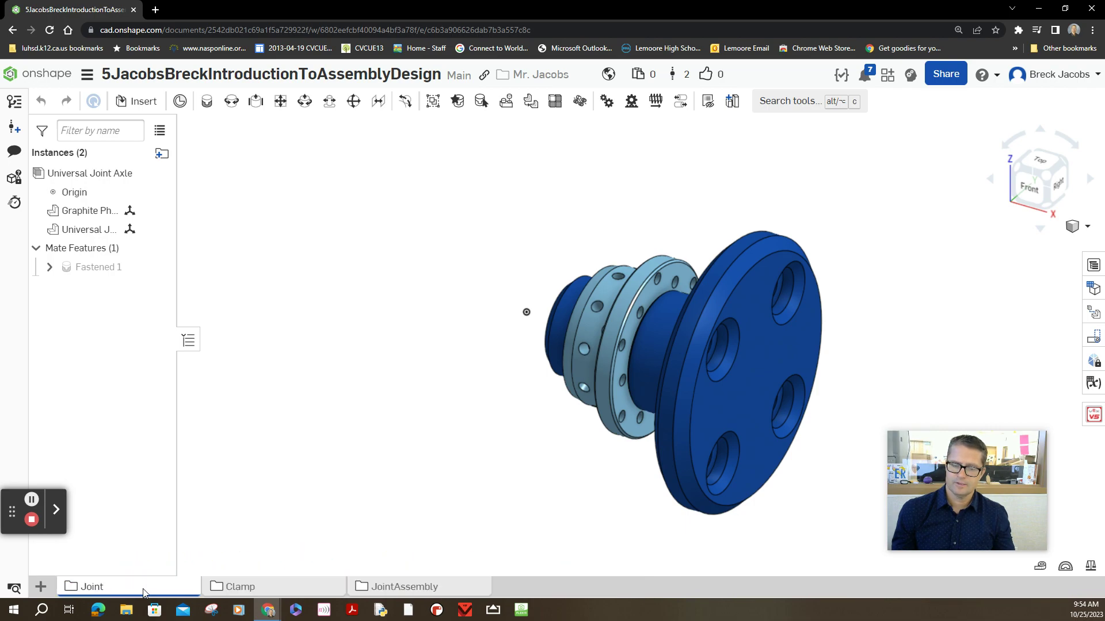
click(109, 588)
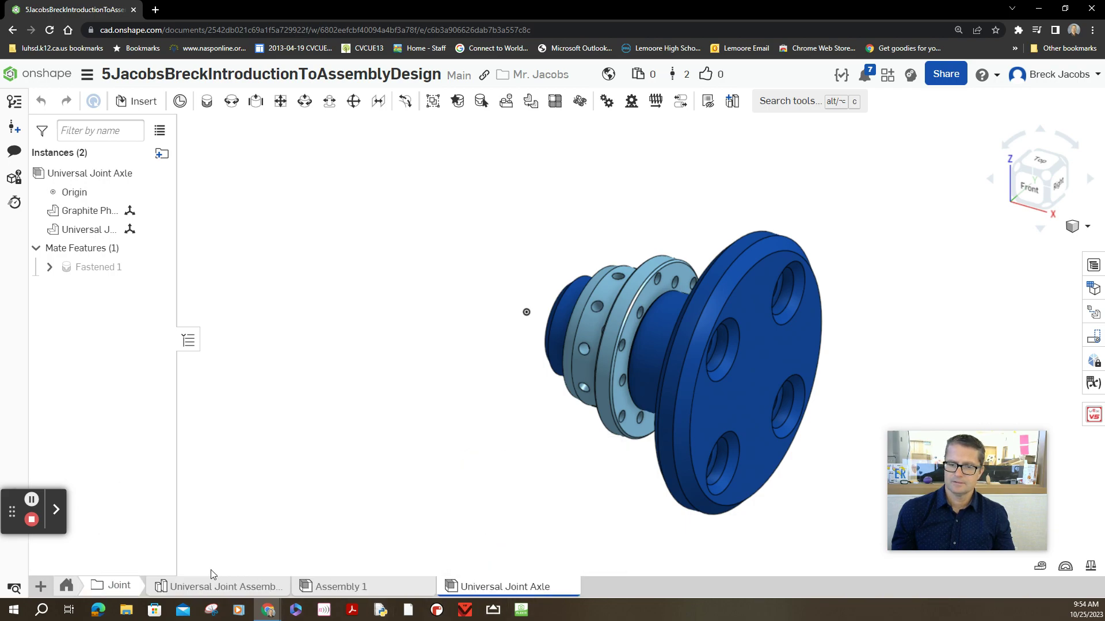
mouse_move(223, 587)
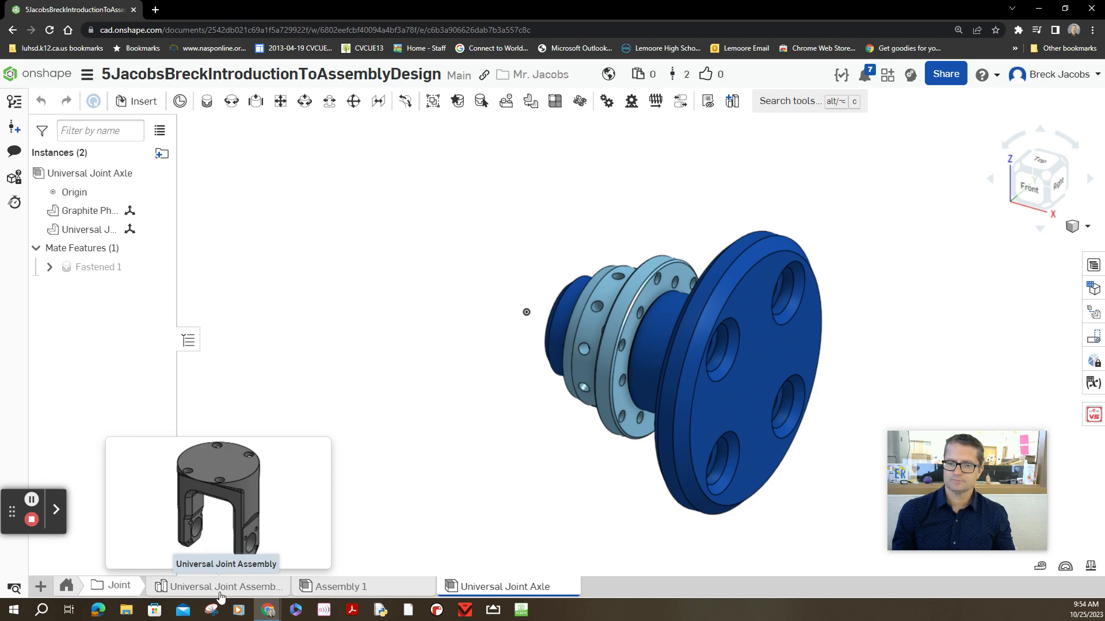
click(216, 592)
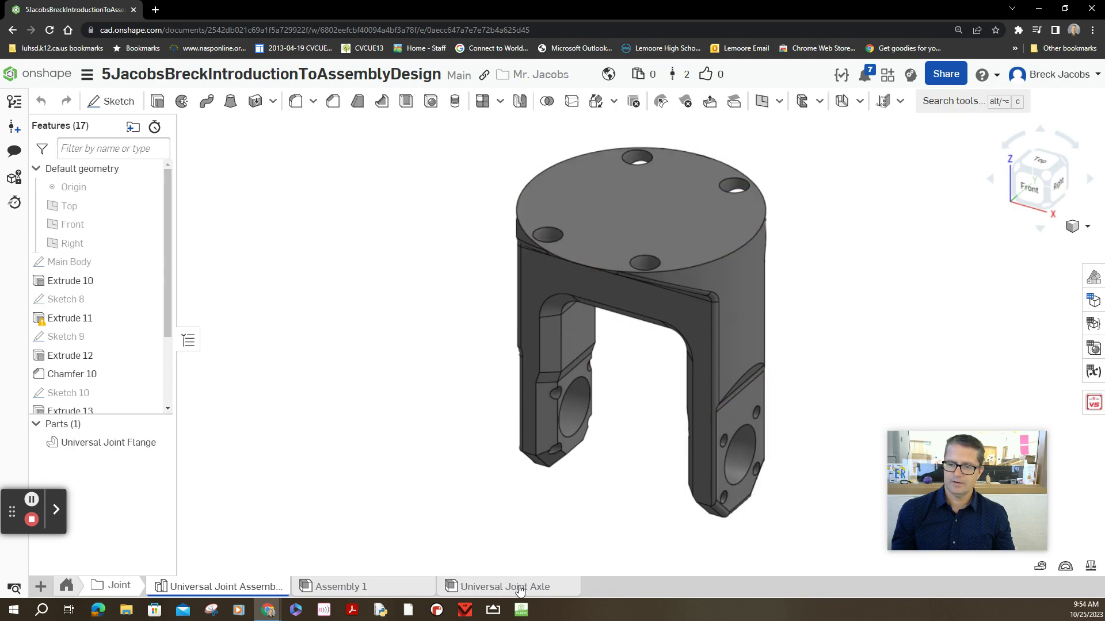
mouse_move(341, 587)
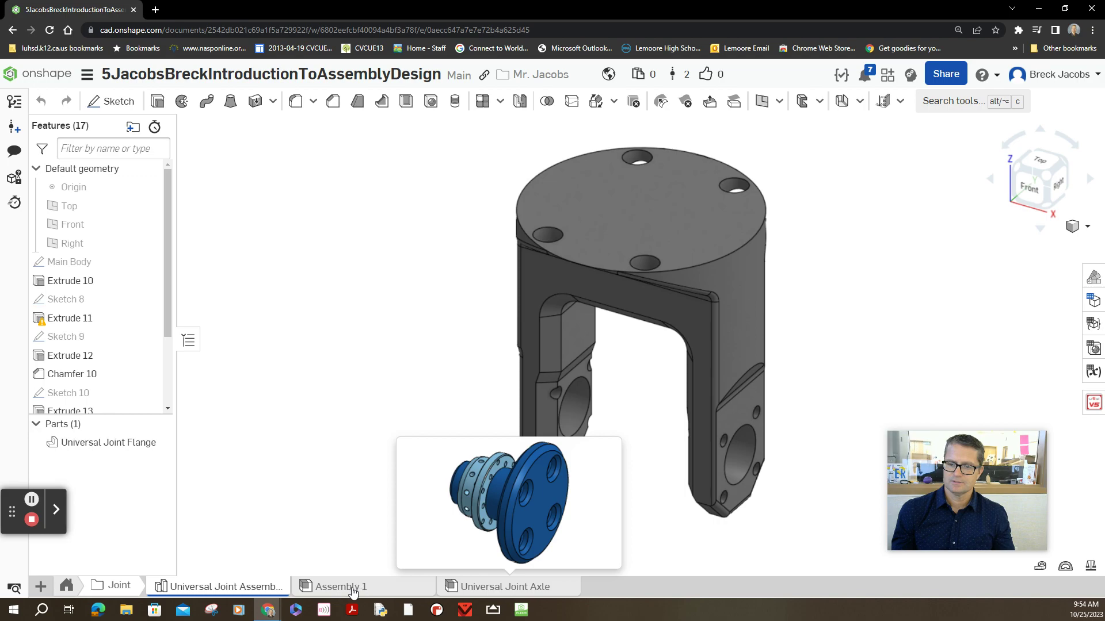
click(353, 593)
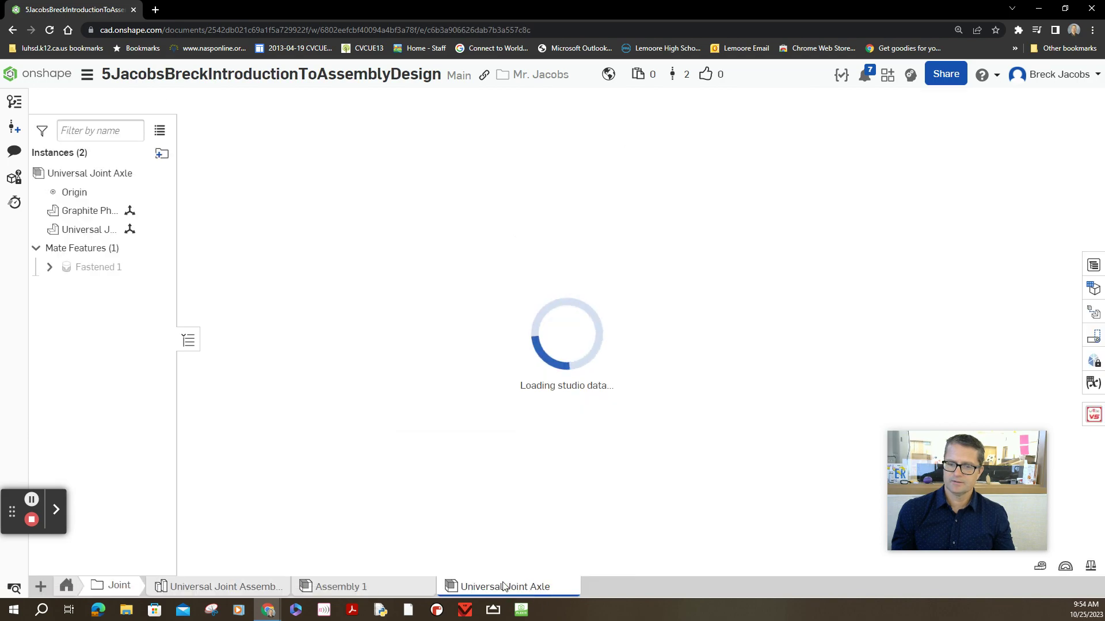
click(352, 588)
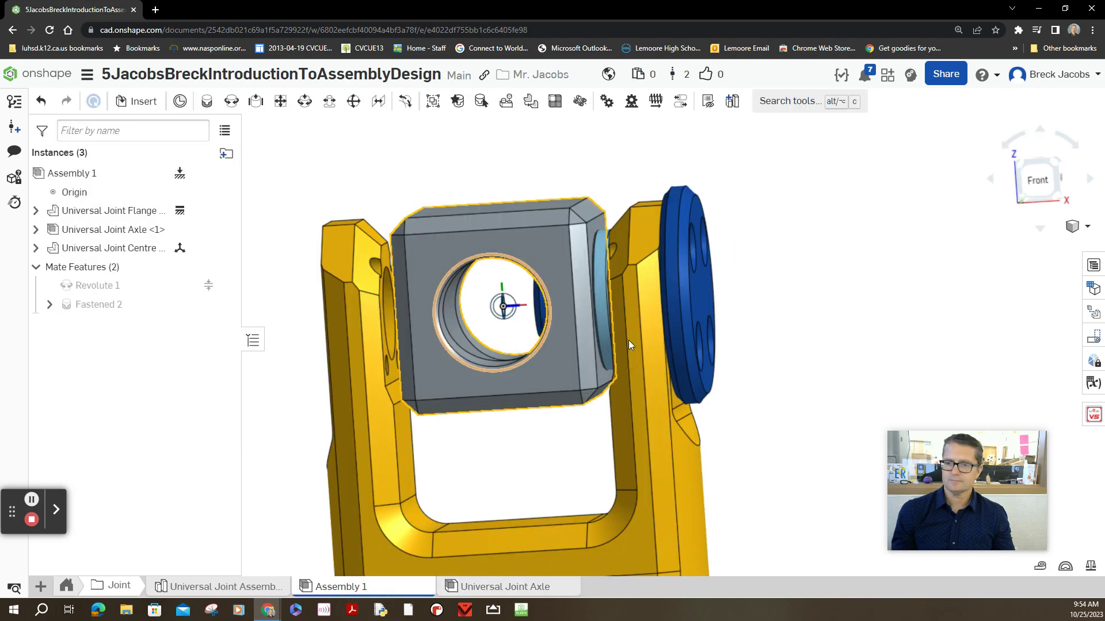
scroll(767, 414, down, 2)
scroll(767, 415, down, 2)
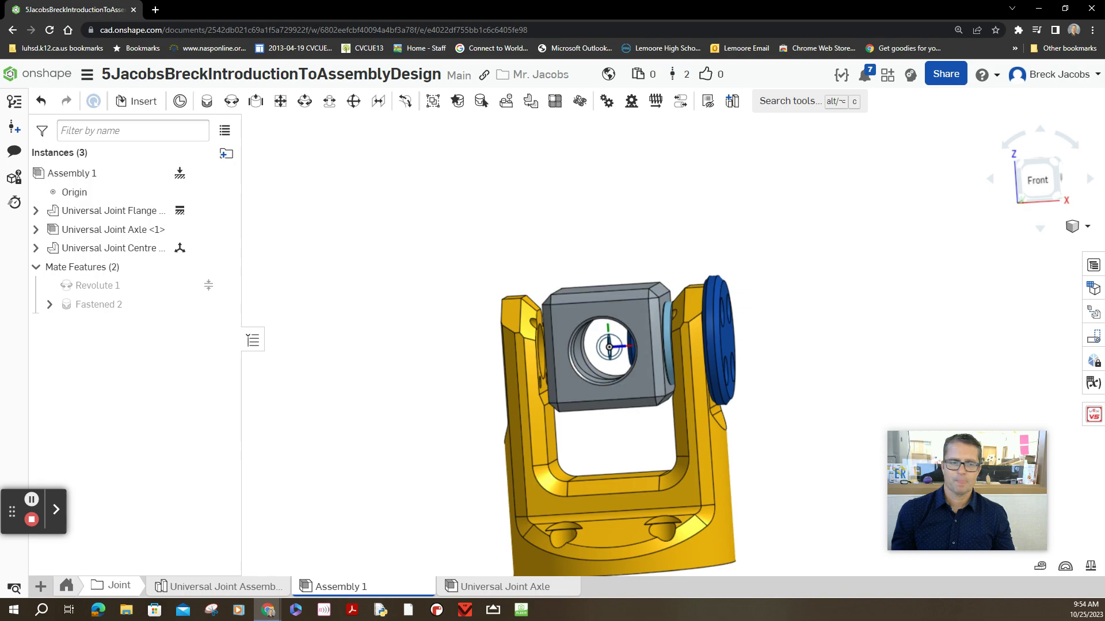
click(495, 591)
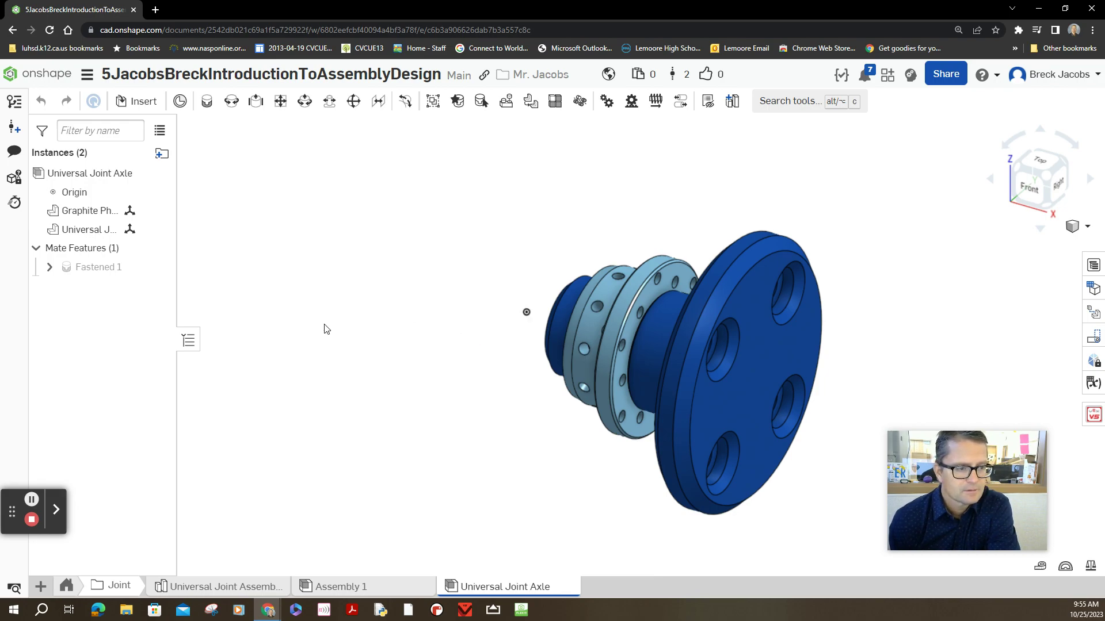
click(759, 385)
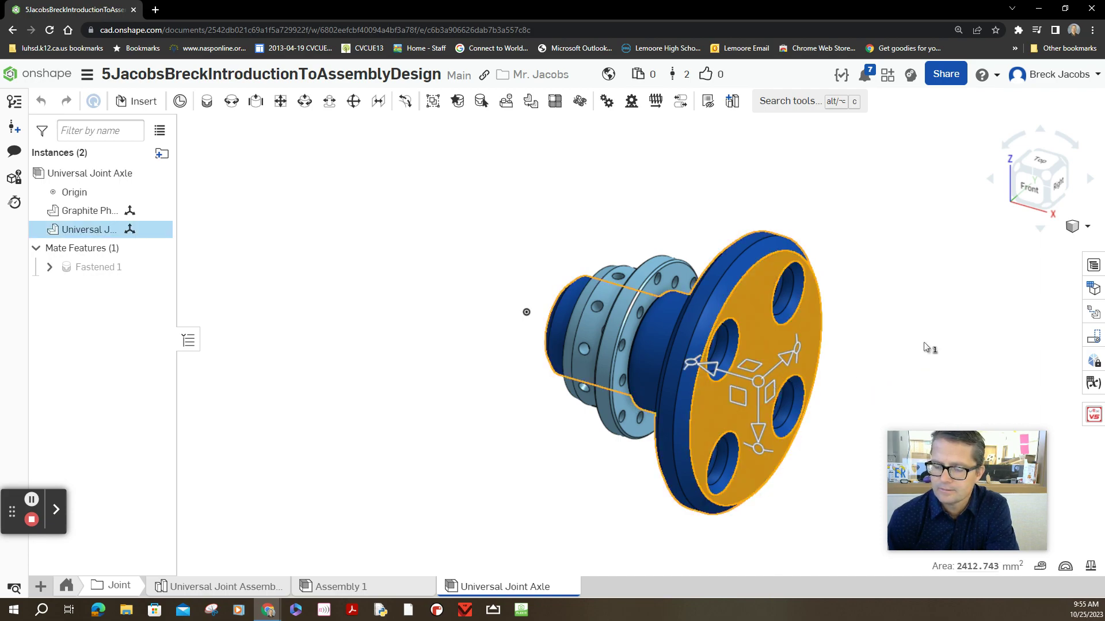
right_drag(944, 339, 876, 342)
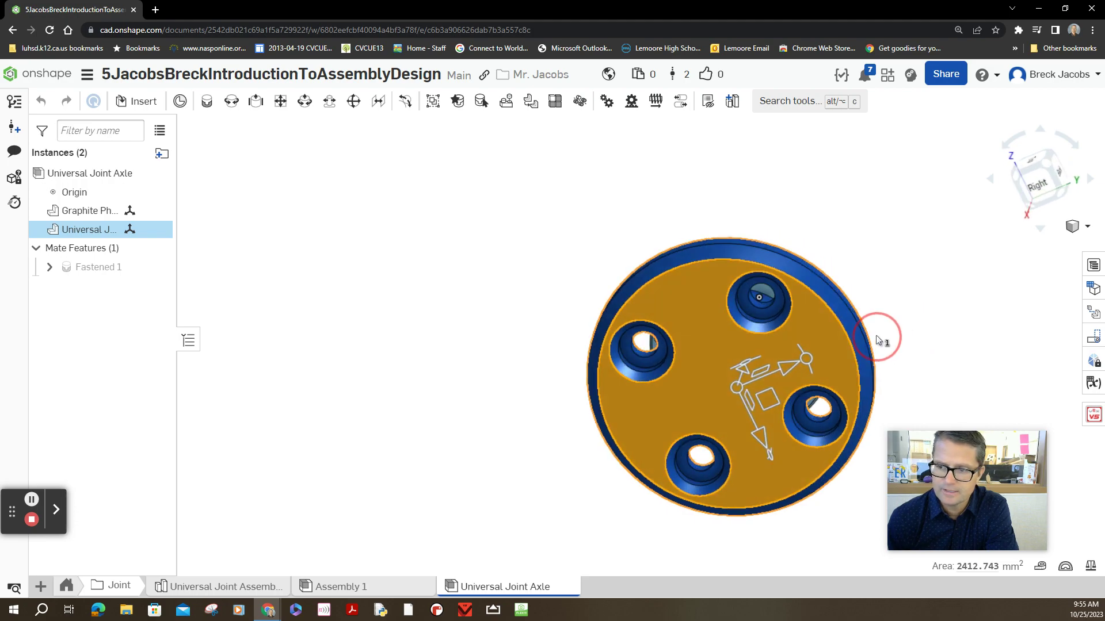
click(735, 394)
click(721, 397)
drag(693, 412, 640, 429)
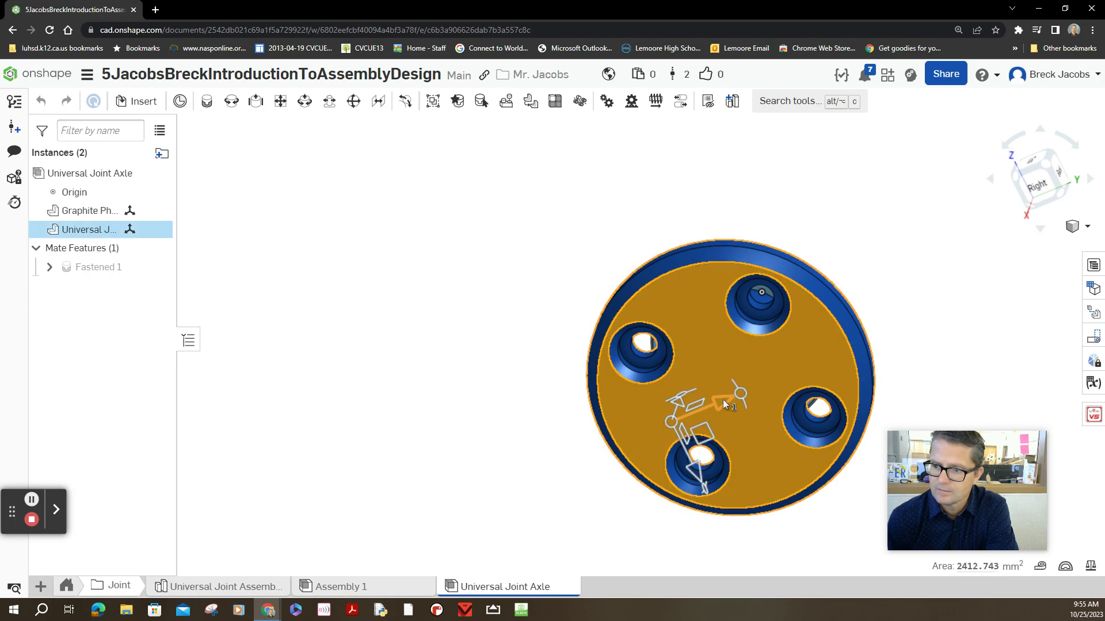
click(885, 241)
click(885, 240)
right_drag(884, 240, 891, 237)
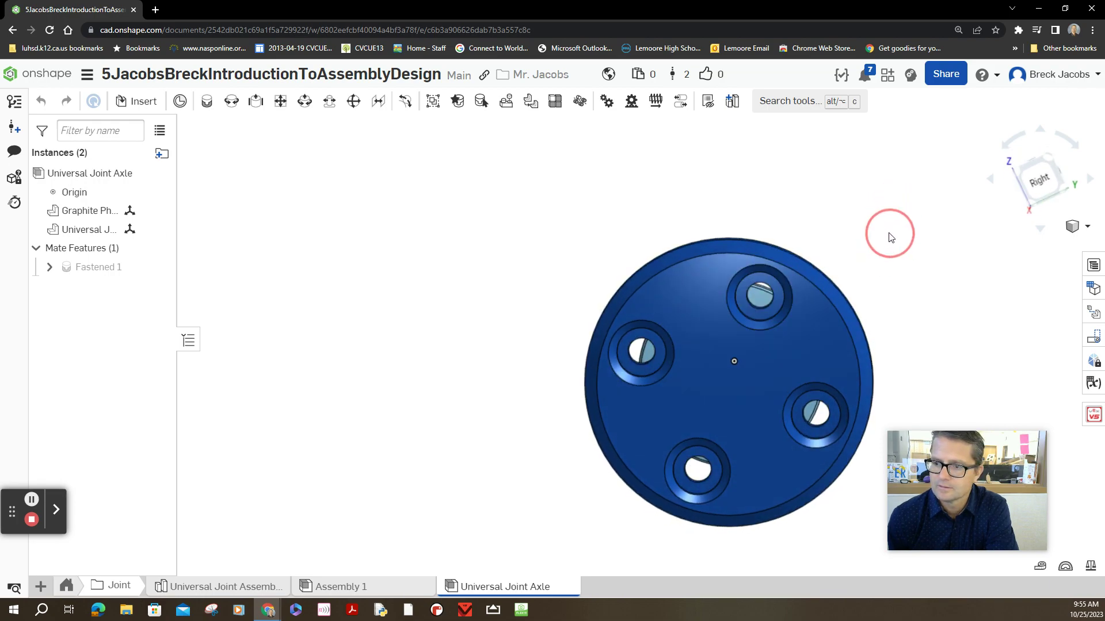
click(1041, 186)
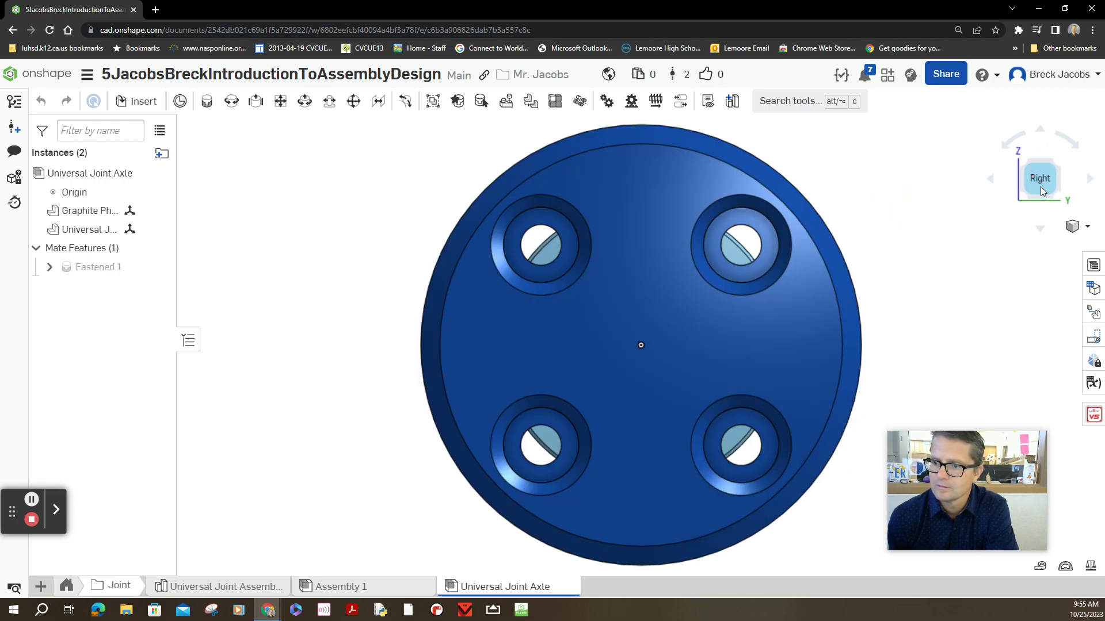
click(637, 346)
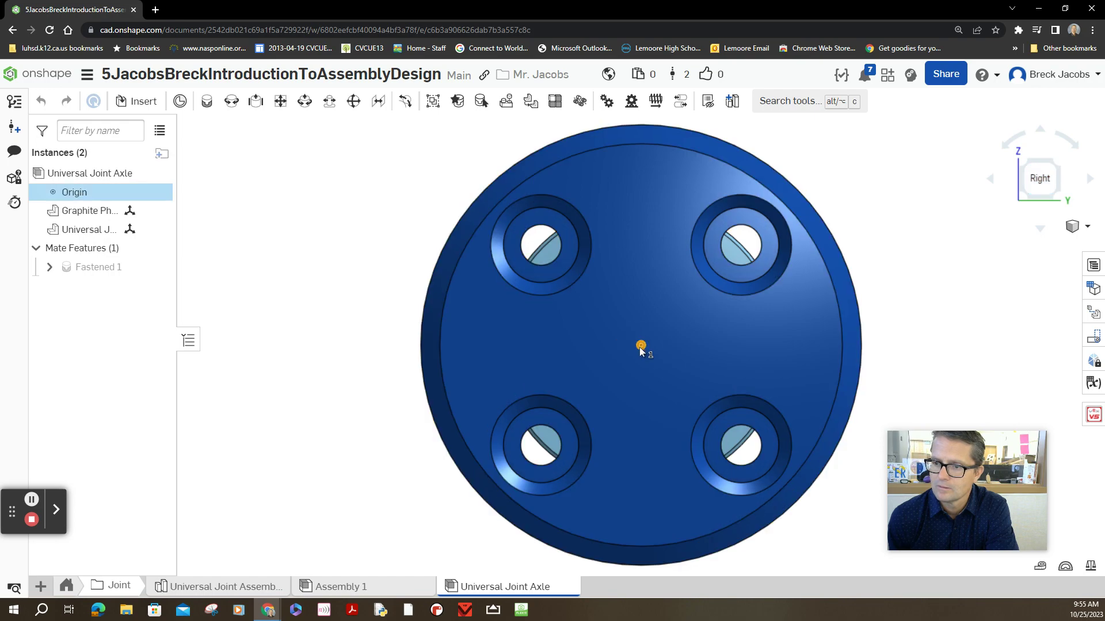
right_drag(962, 305, 938, 338)
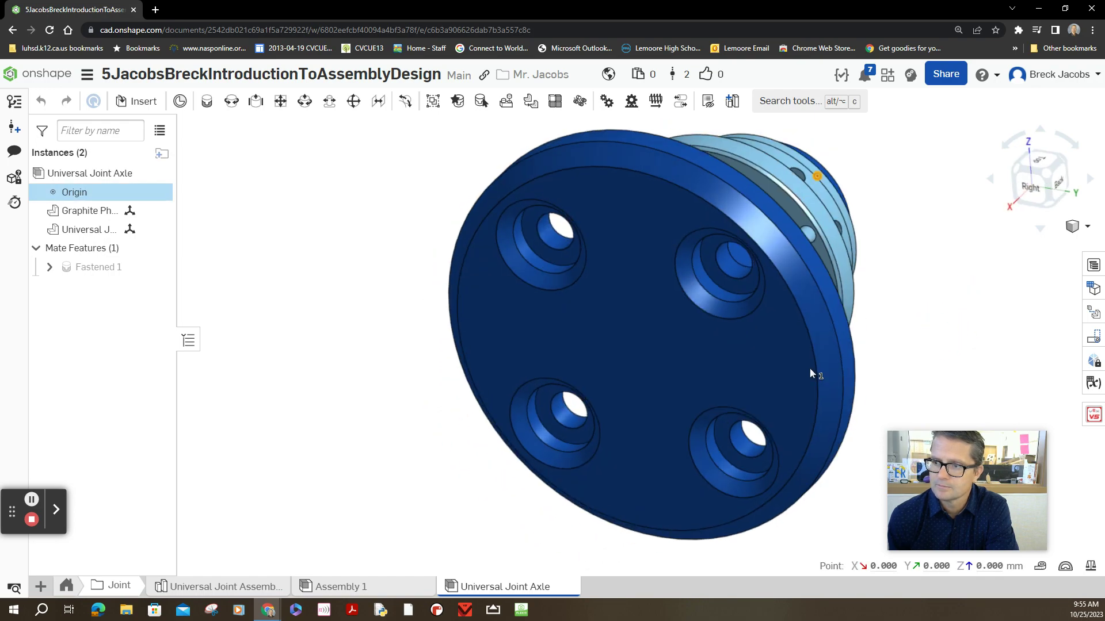
click(633, 374)
right_drag(879, 328, 937, 243)
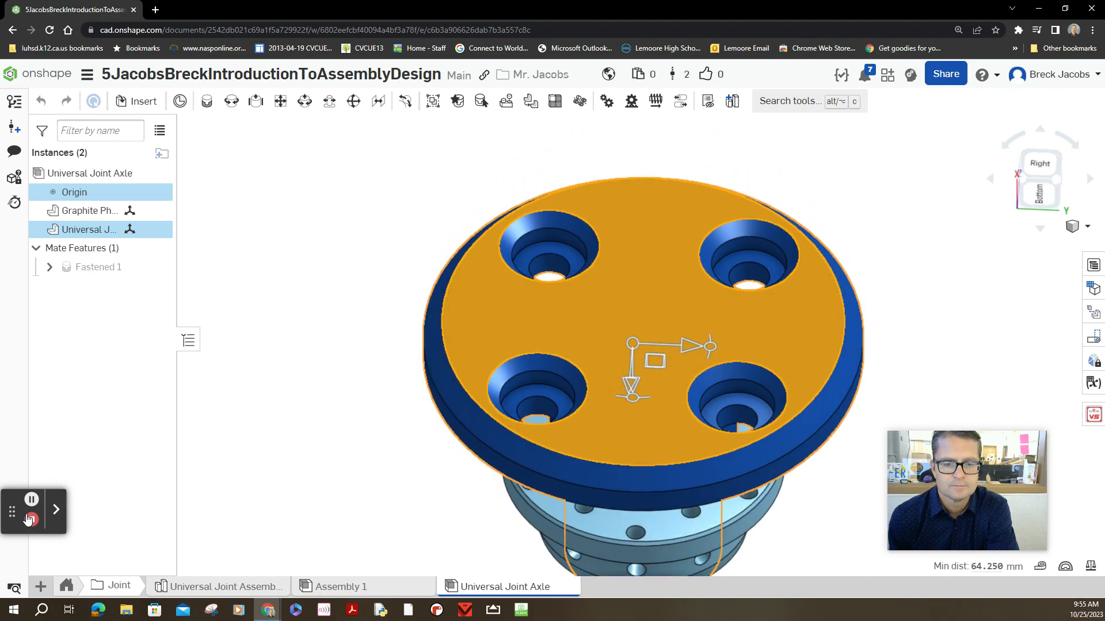
right_drag(299, 460, 431, 426)
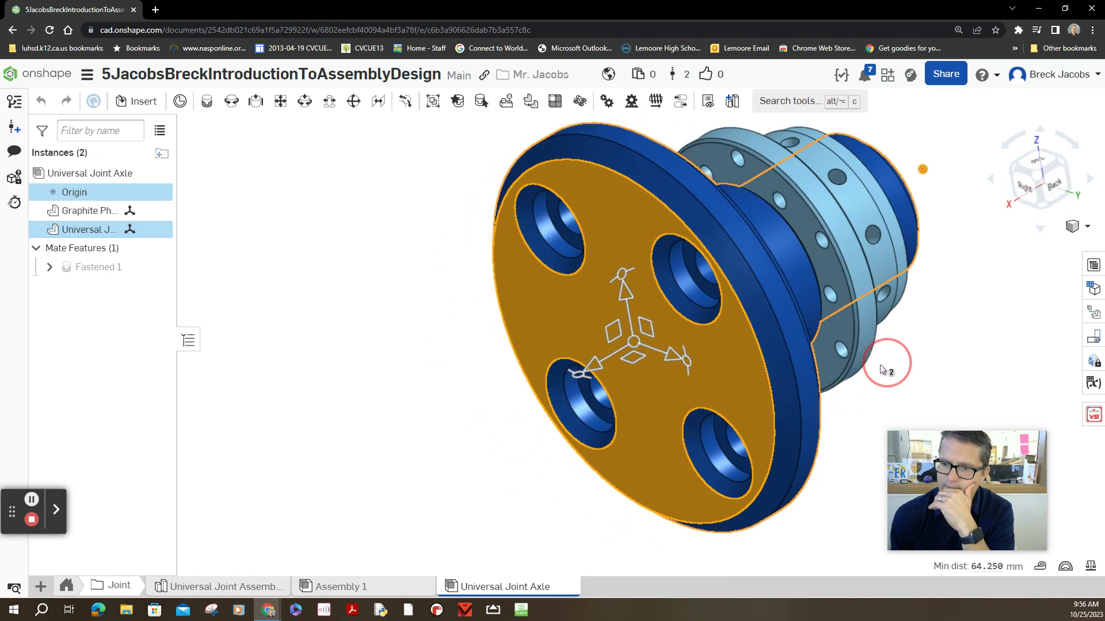
right_drag(909, 356, 863, 369)
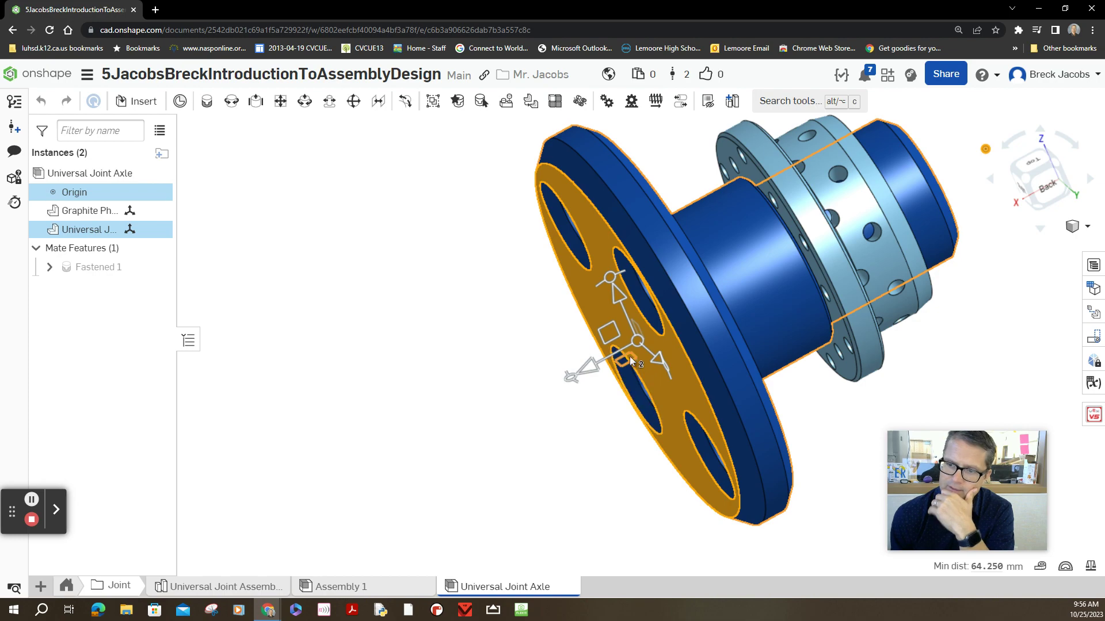
click(570, 377)
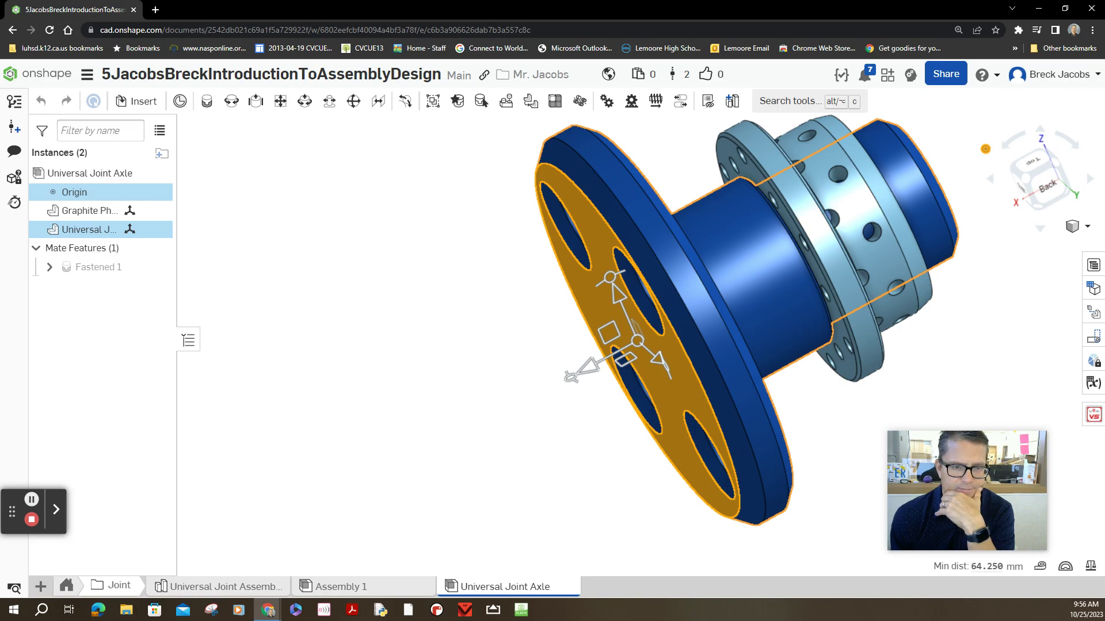
mouse_move(192, 364)
right_down()
mouse_move(293, 360)
mouse_move(267, 381)
right_up()
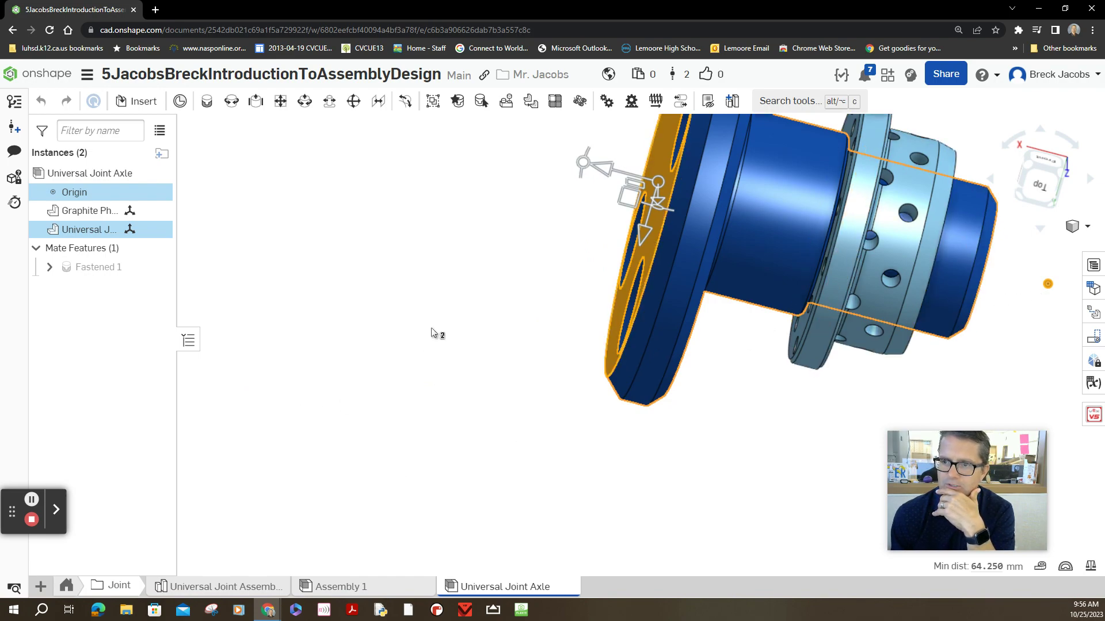
right_drag(433, 333, 581, 288)
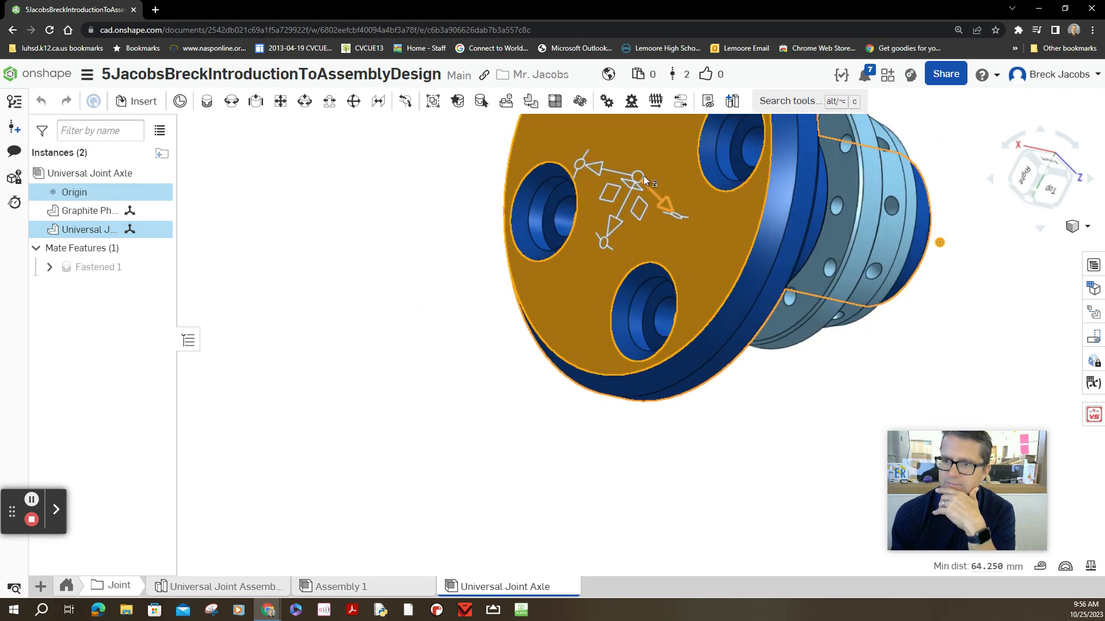
Move the axle part to the origin and anti-align its connector with Z.
right_click(638, 175)
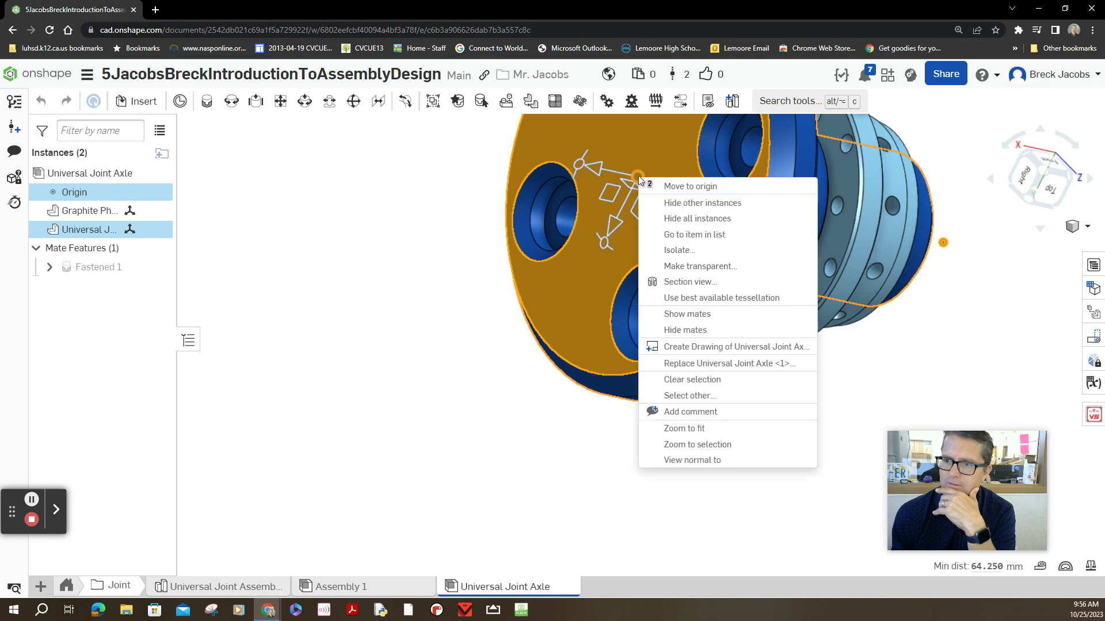
click(696, 190)
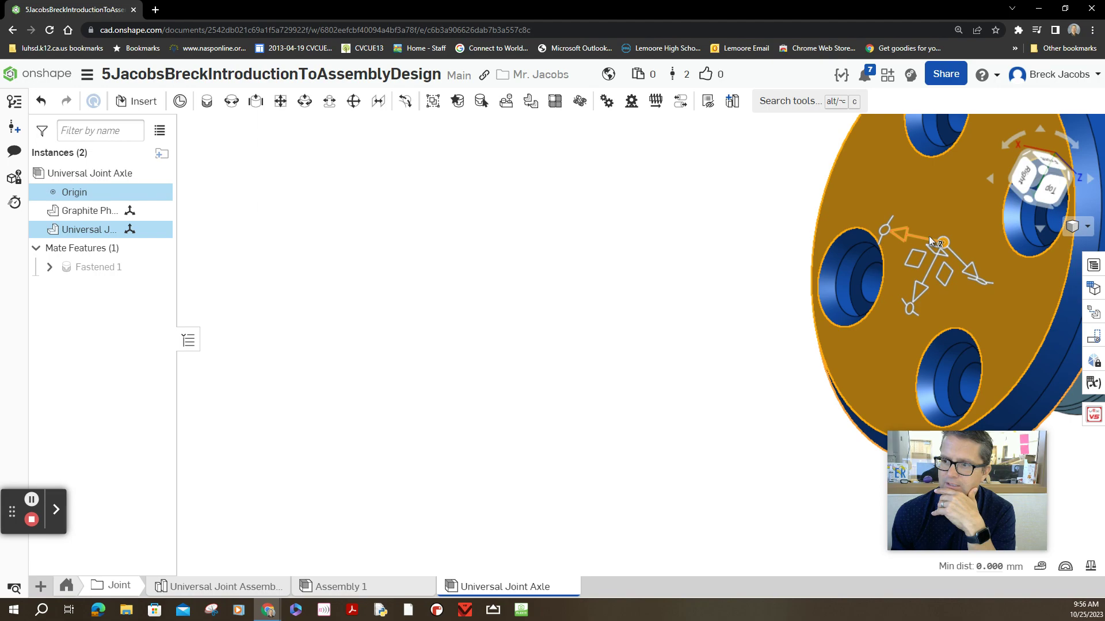
scroll(920, 237, down, 3)
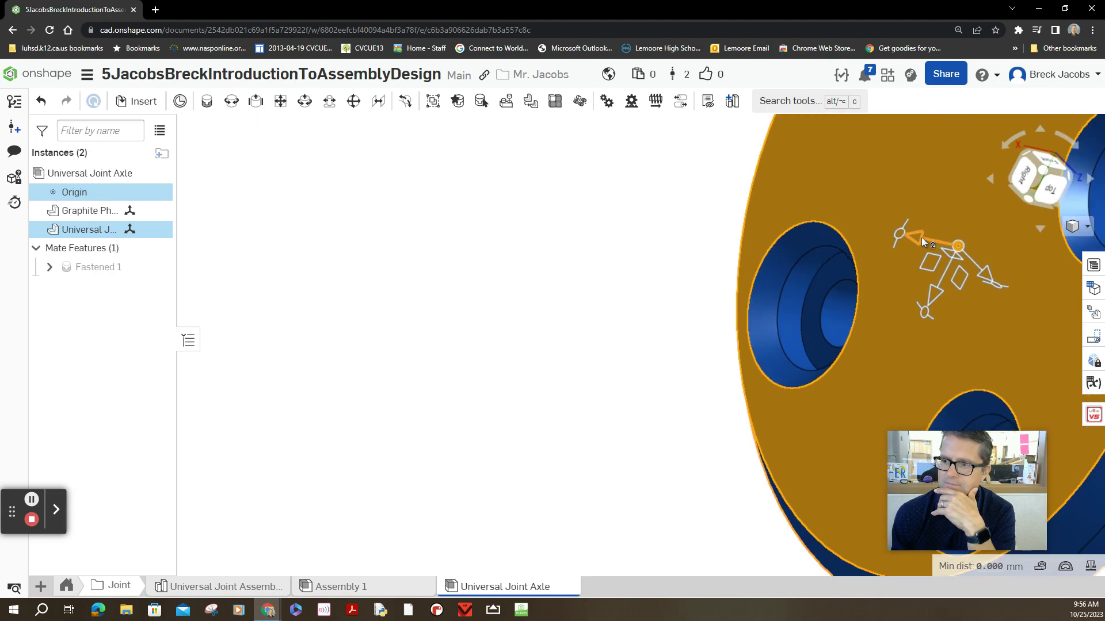
right_click(936, 239)
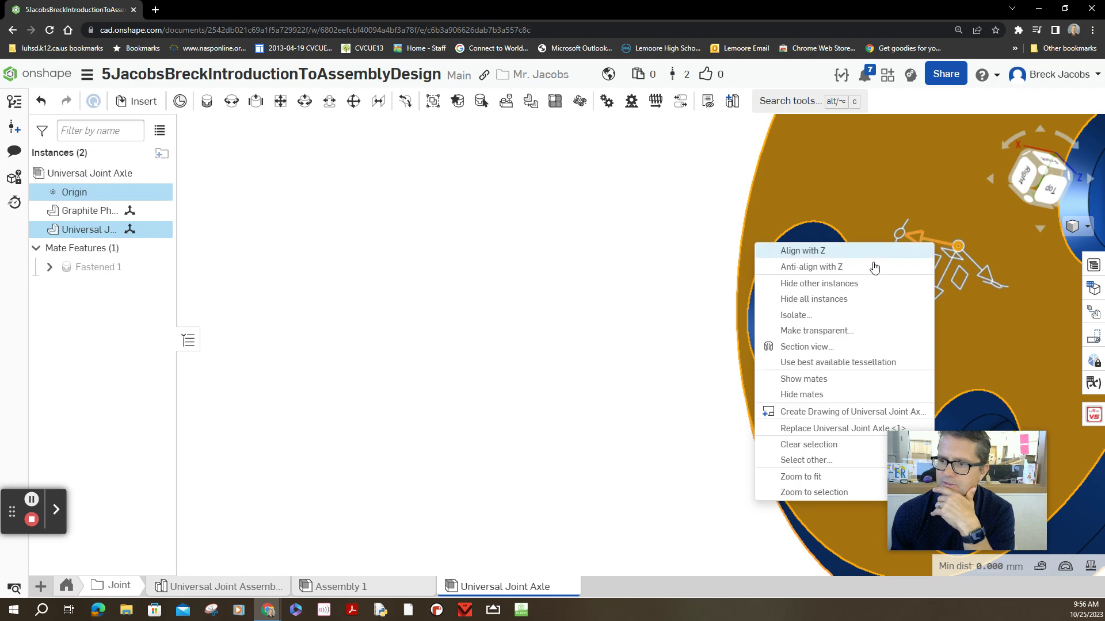
click(836, 269)
Switch the view to Trimetric and clear the selection.
scroll(518, 259, down, 3)
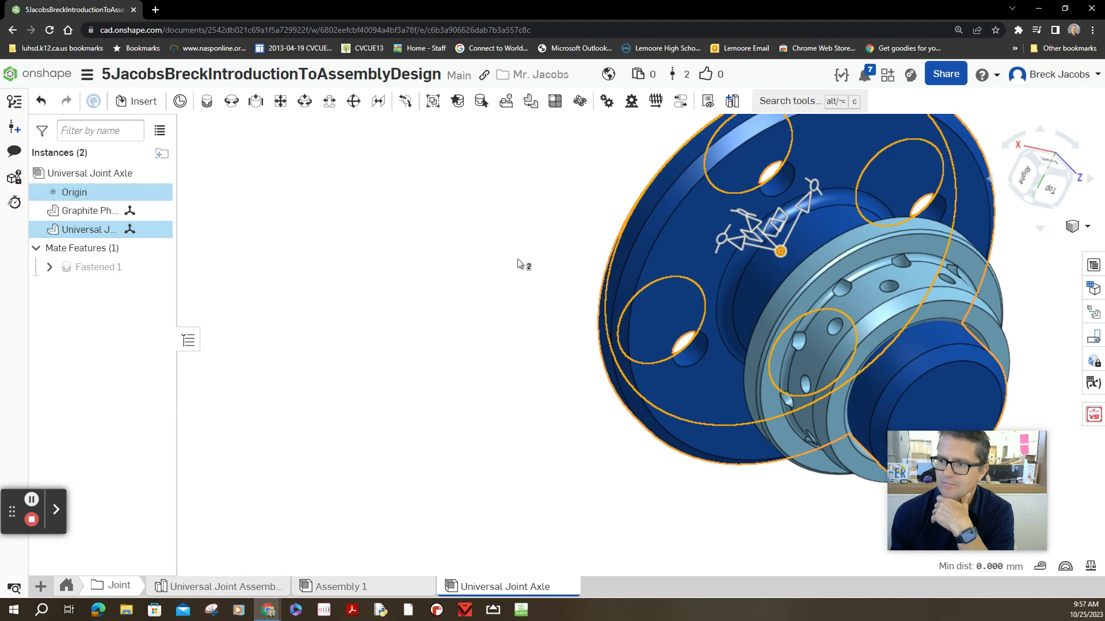
scroll(518, 259, down, 2)
right_drag(978, 321, 938, 288)
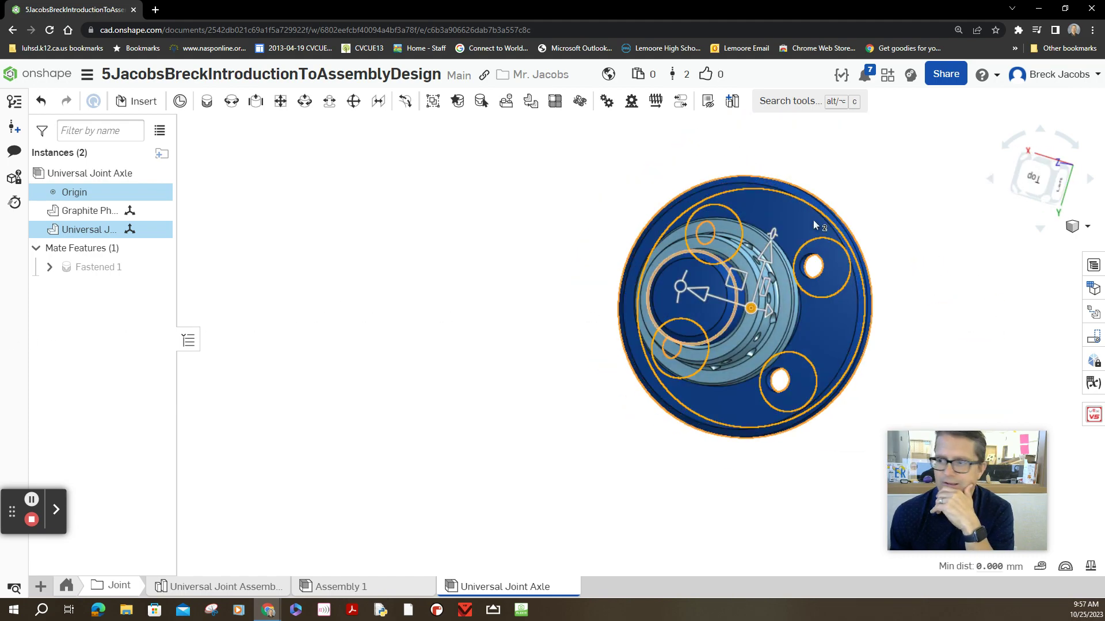
click(1073, 226)
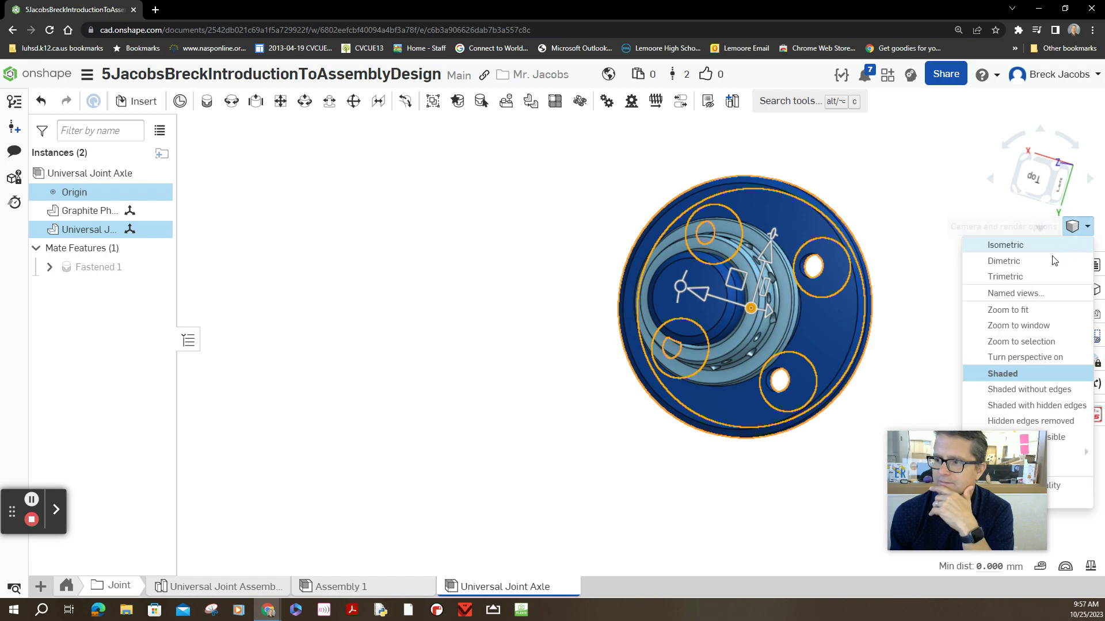
click(1032, 278)
mouse_move(881, 311)
right_down()
mouse_move(840, 269)
mouse_move(795, 289)
mouse_move(784, 272)
right_up()
click(902, 274)
right_drag(902, 276, 901, 275)
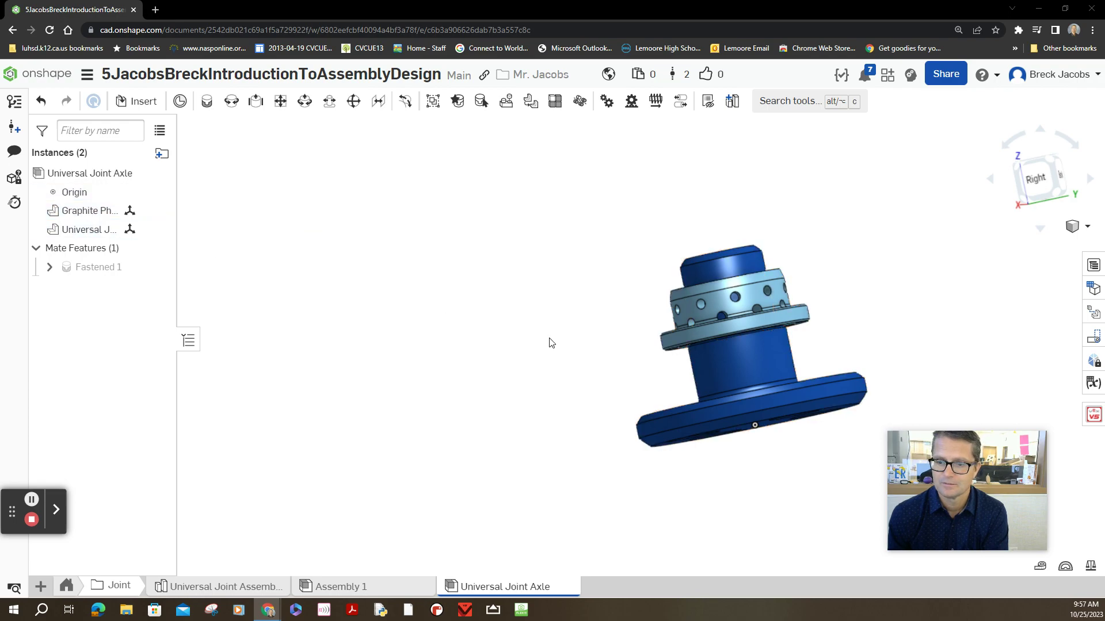
Box-select the bushing and axle and fix both parts in place.
drag(529, 214, 889, 466)
right_click(752, 369)
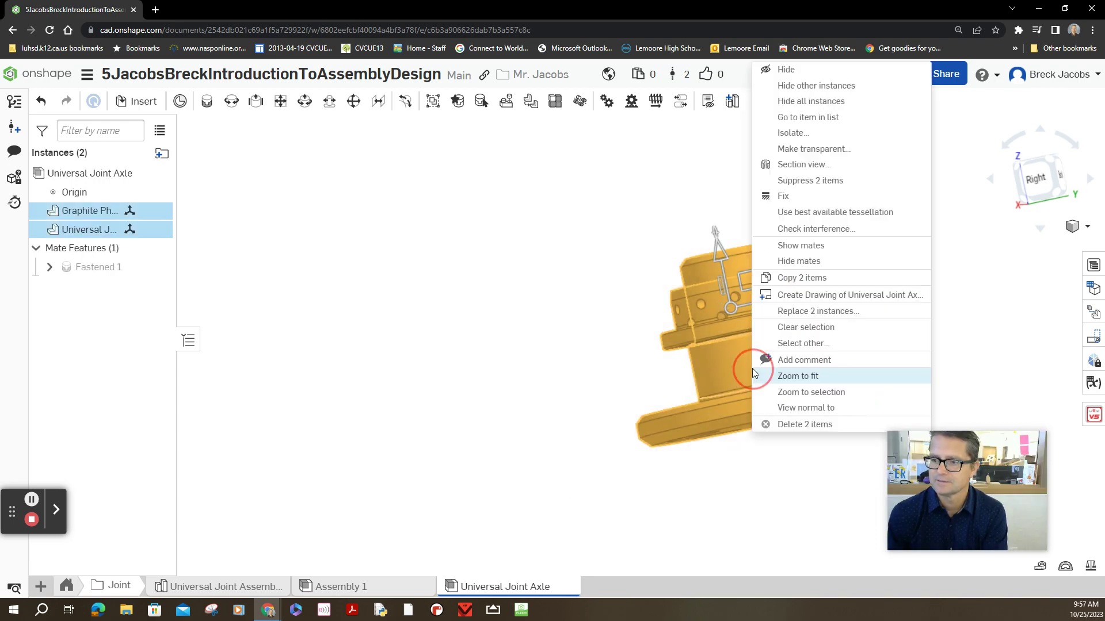
click(787, 196)
click(400, 265)
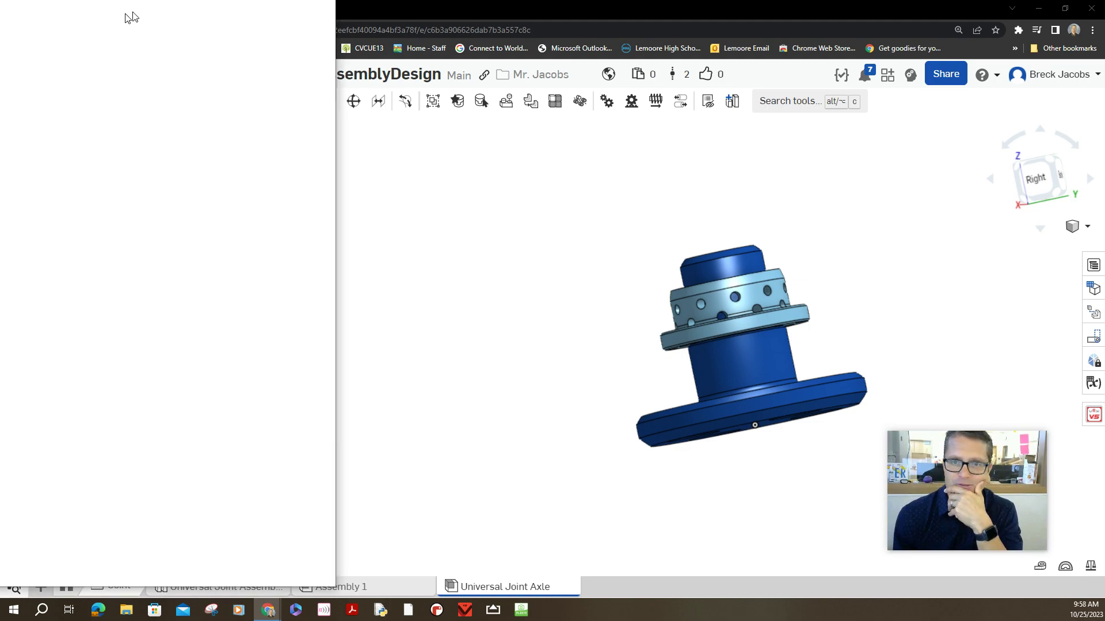
Read Slide 12 of the course, on replicating the subassembly onto three centre block faces.
drag(131, 14, 242, 15)
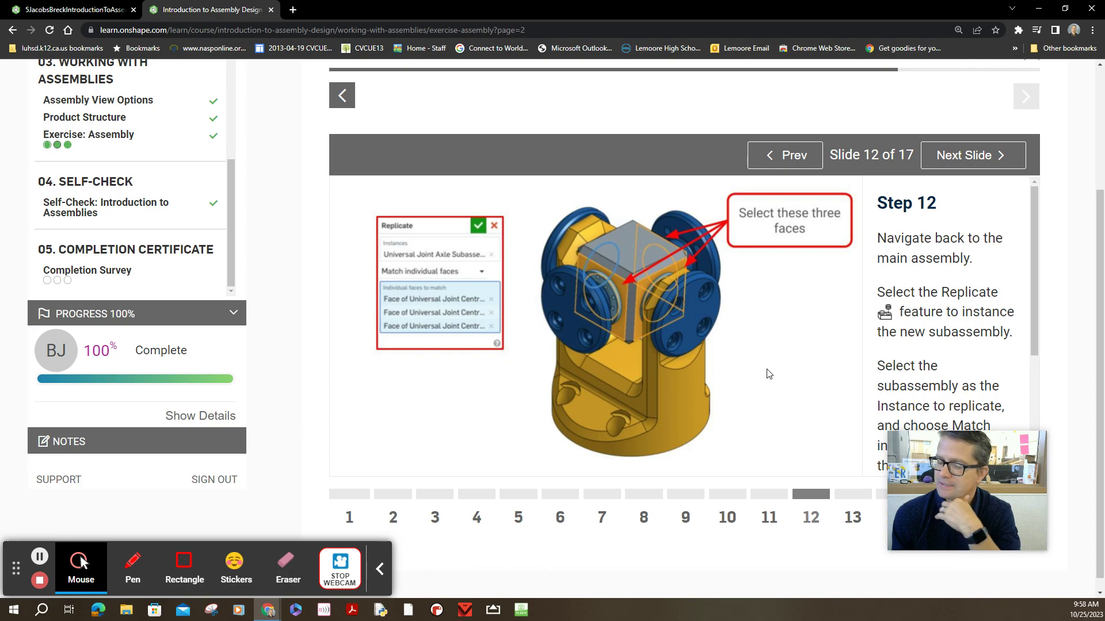
scroll(803, 351, down, 1)
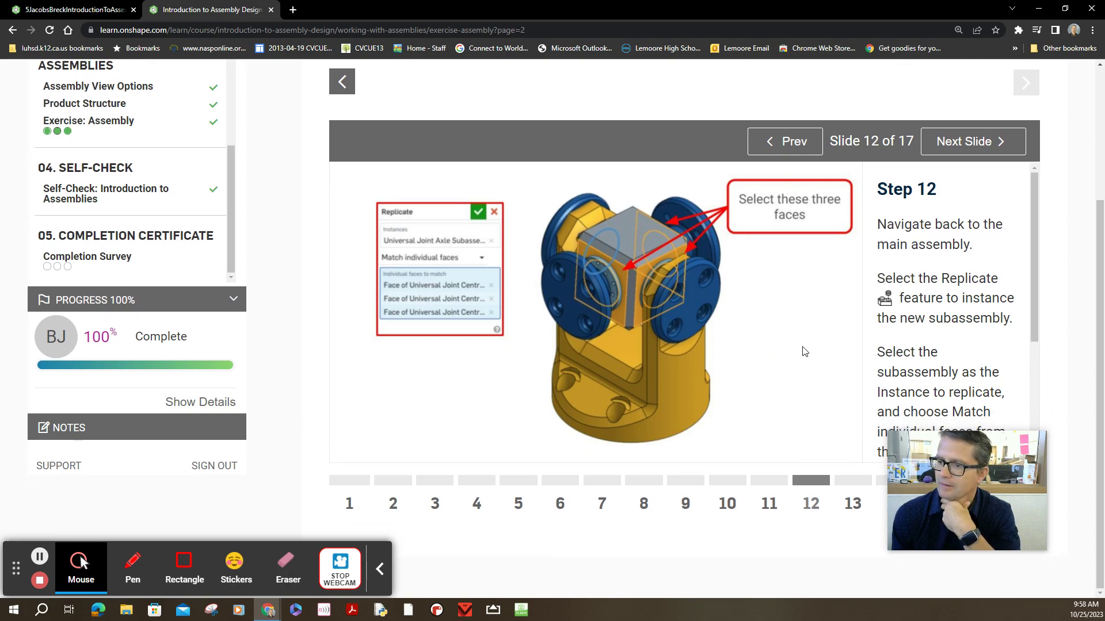
drag(920, 444, 903, 498)
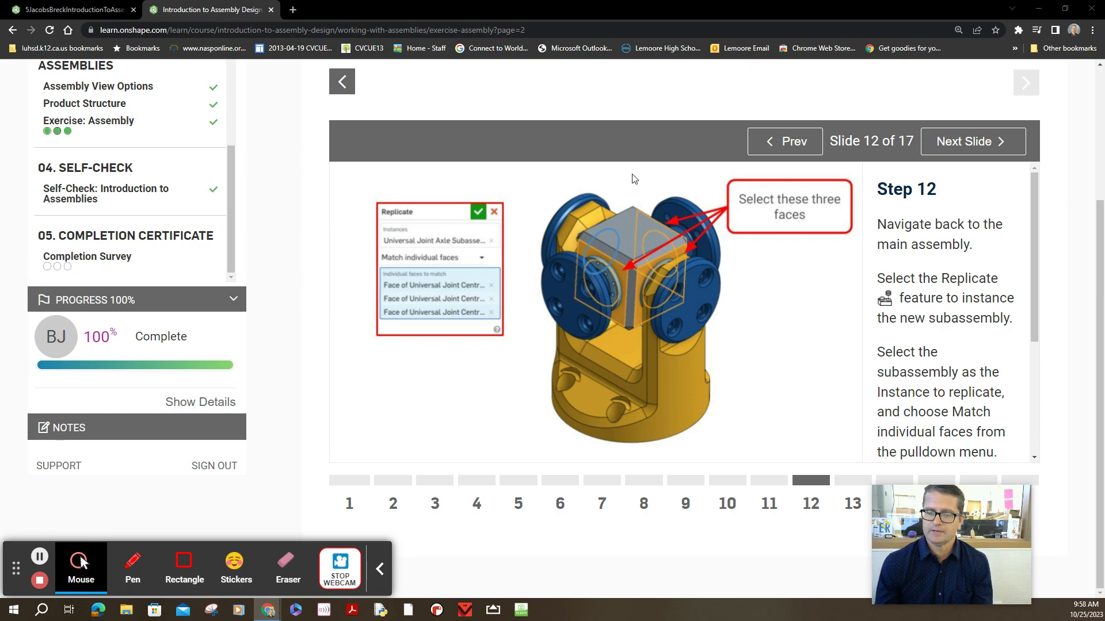
click(380, 571)
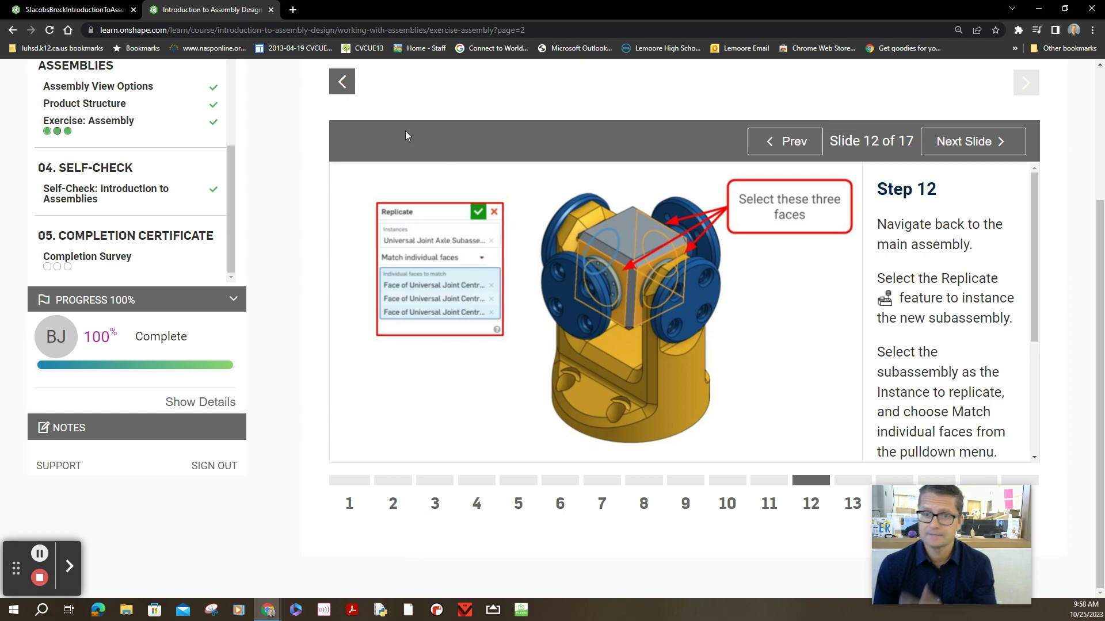
Return to Onshape's Assembly 1 and move the course page into its own window.
click(84, 11)
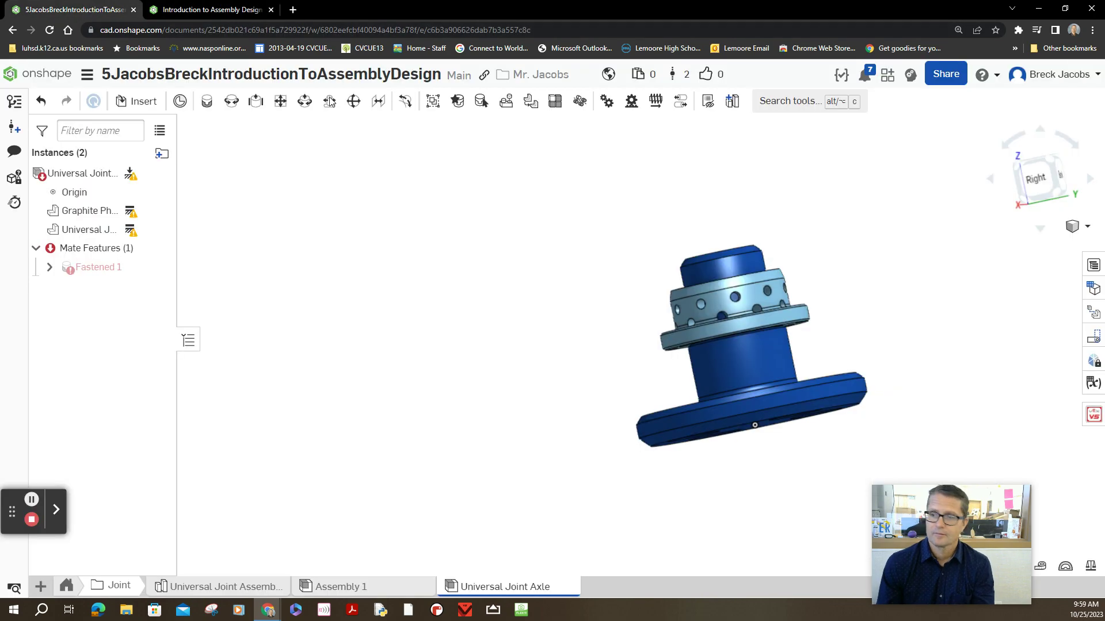
click(338, 588)
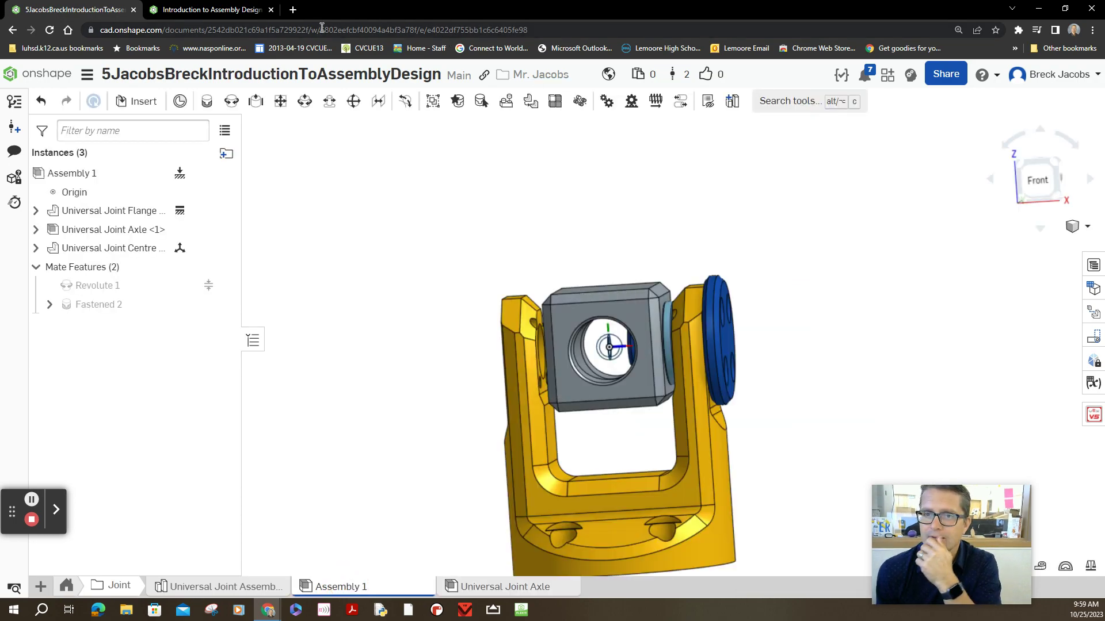
drag(207, 9, 5, 34)
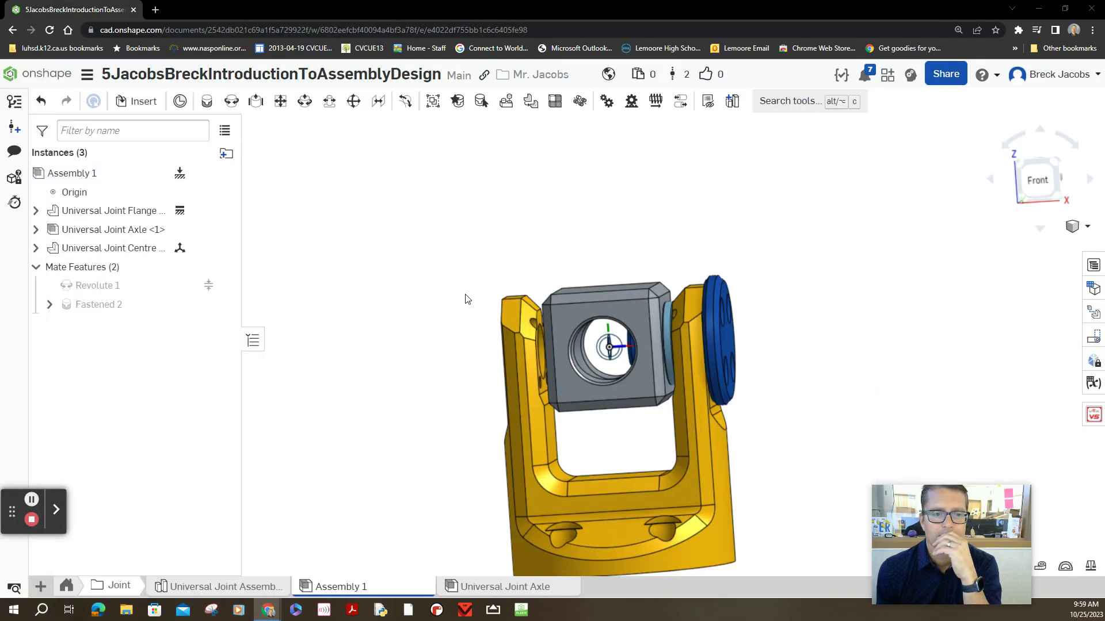
Start a Replicate feature and pick Universal Joint Axle <1> as the instance to replicate.
click(508, 109)
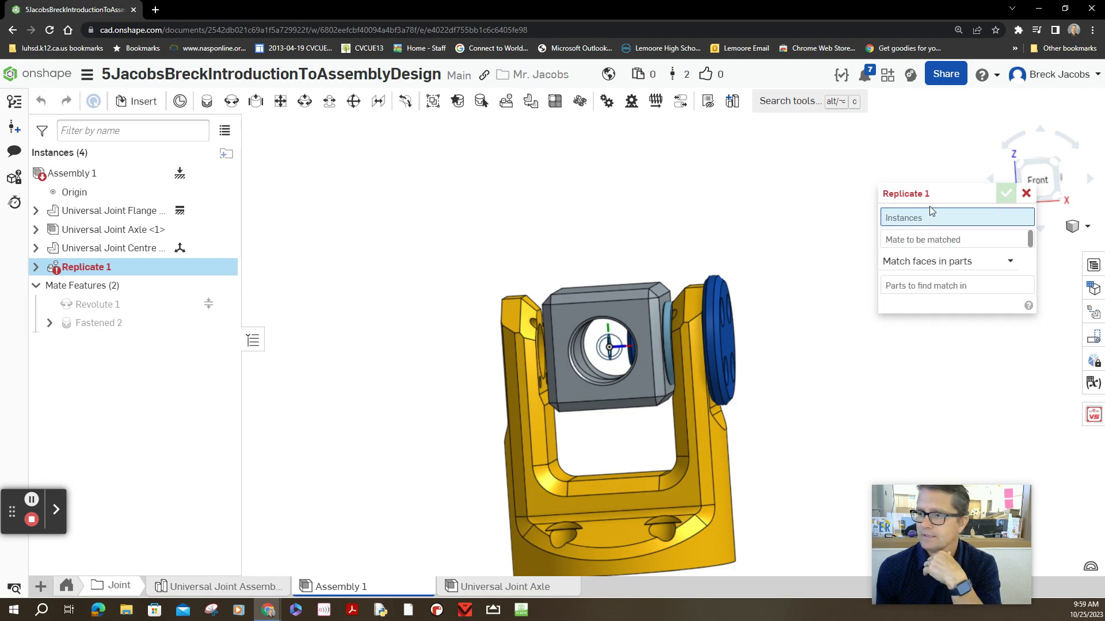
mouse_move(947, 194)
mouse_down()
mouse_move(768, 177)
mouse_move(786, 171)
mouse_up()
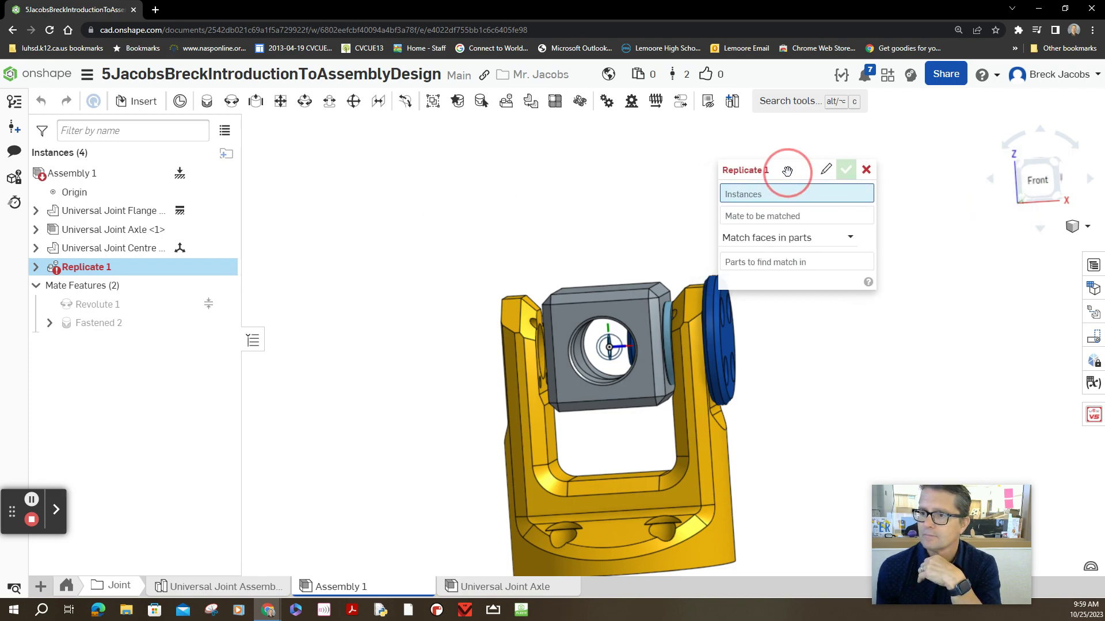
click(797, 217)
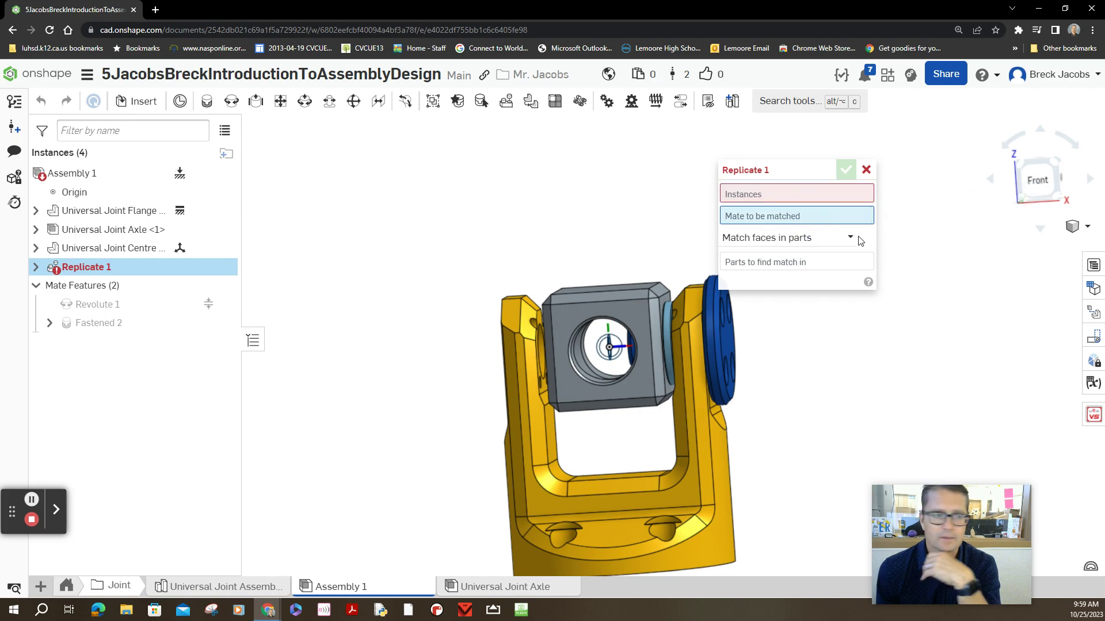
click(774, 197)
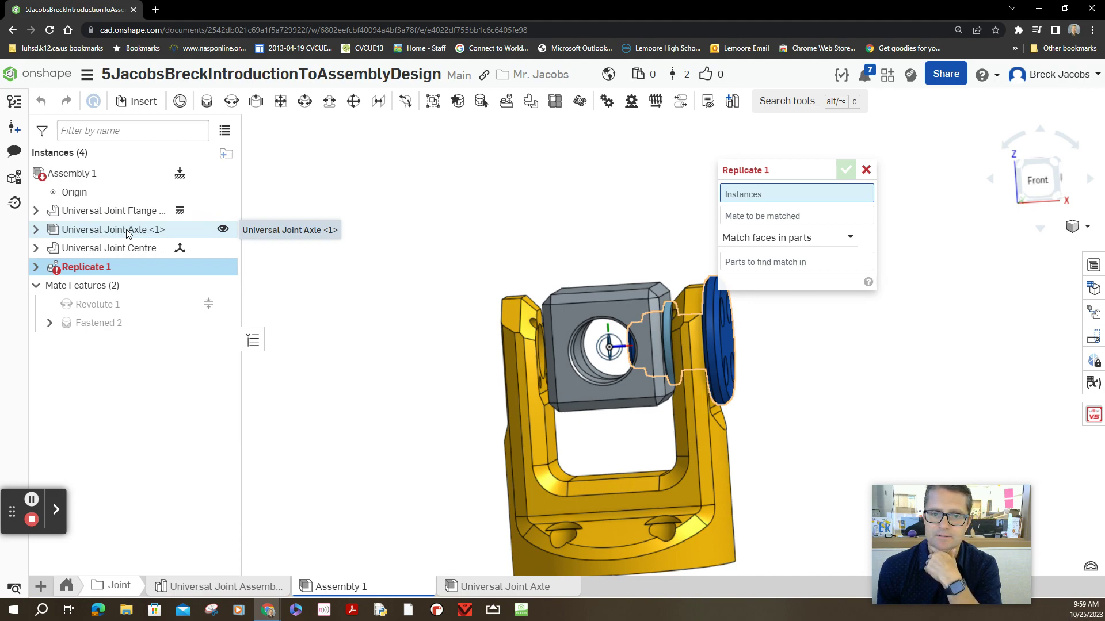
click(35, 231)
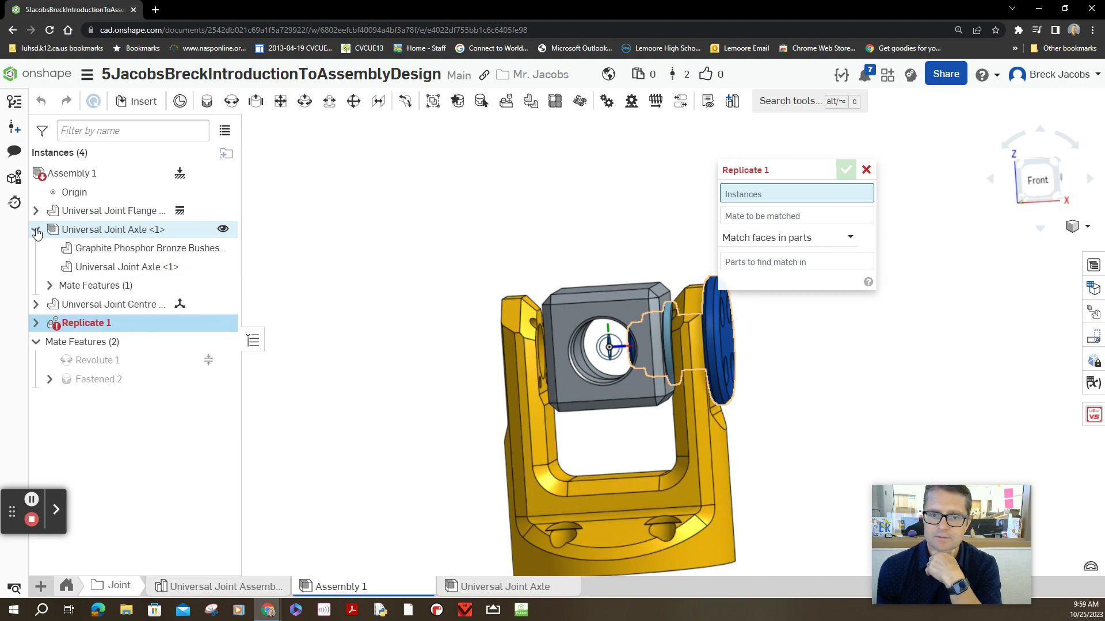
click(36, 230)
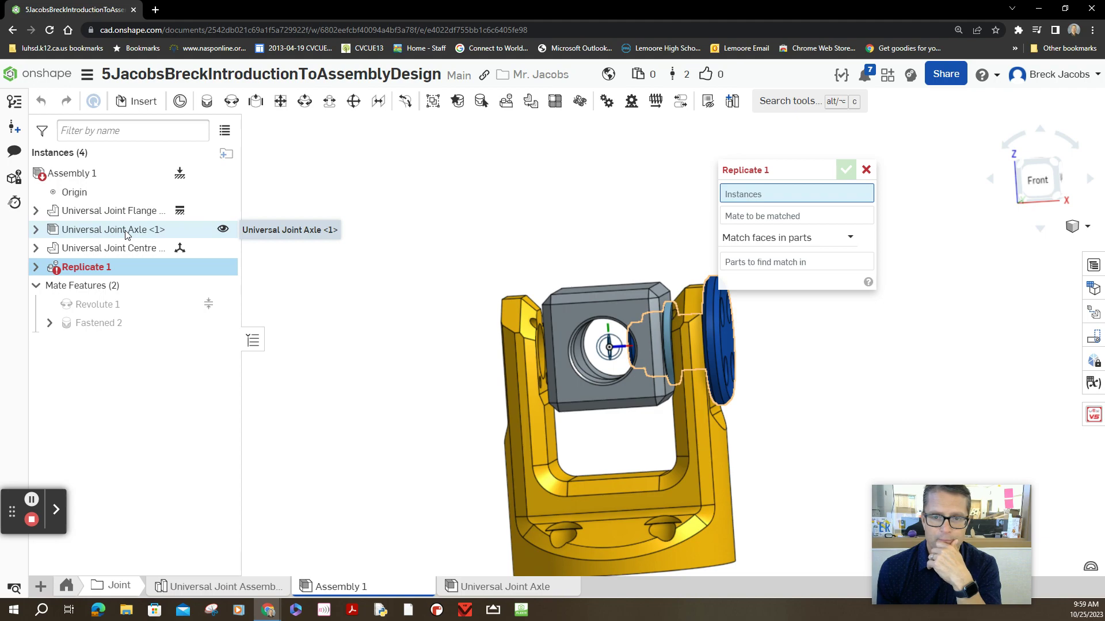
click(126, 231)
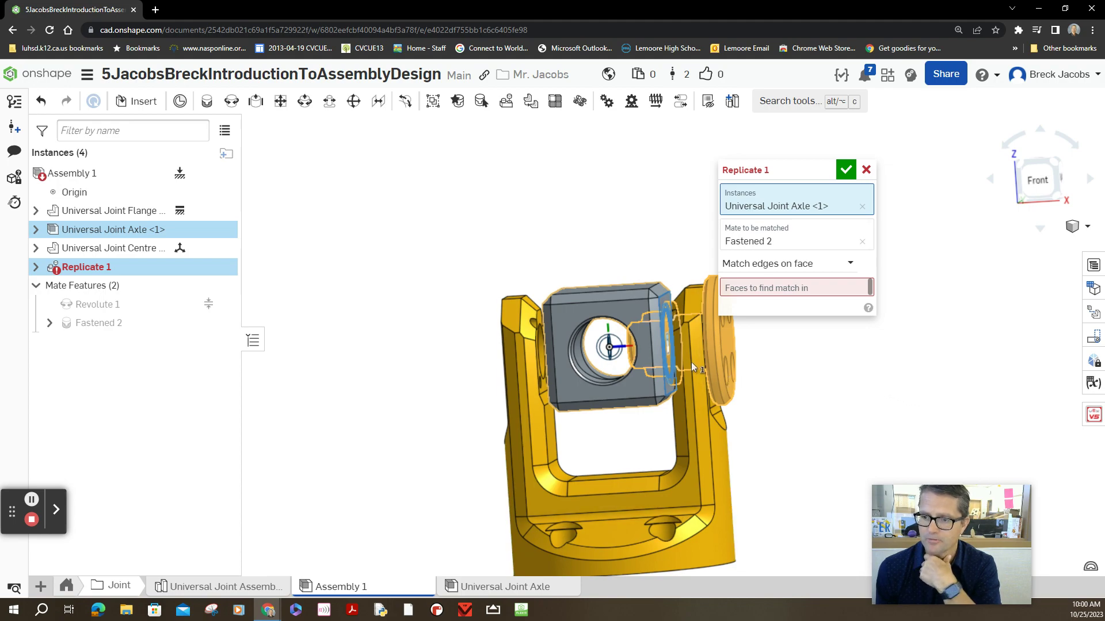
Remove Fastened 2 as the mate to match and keep the Match edges on face type.
click(814, 243)
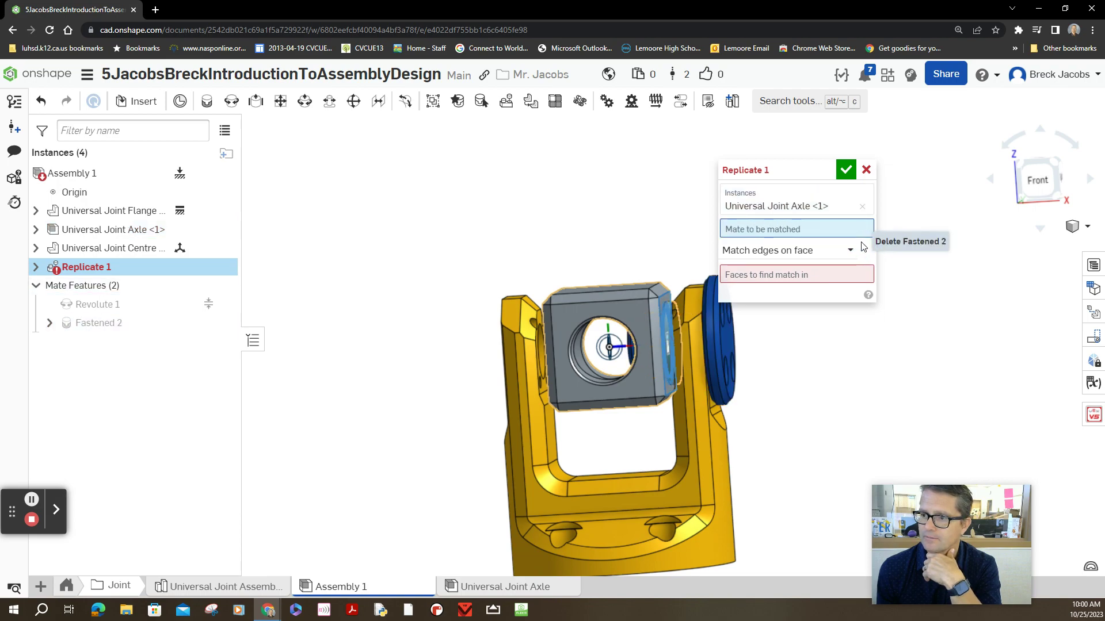
click(858, 243)
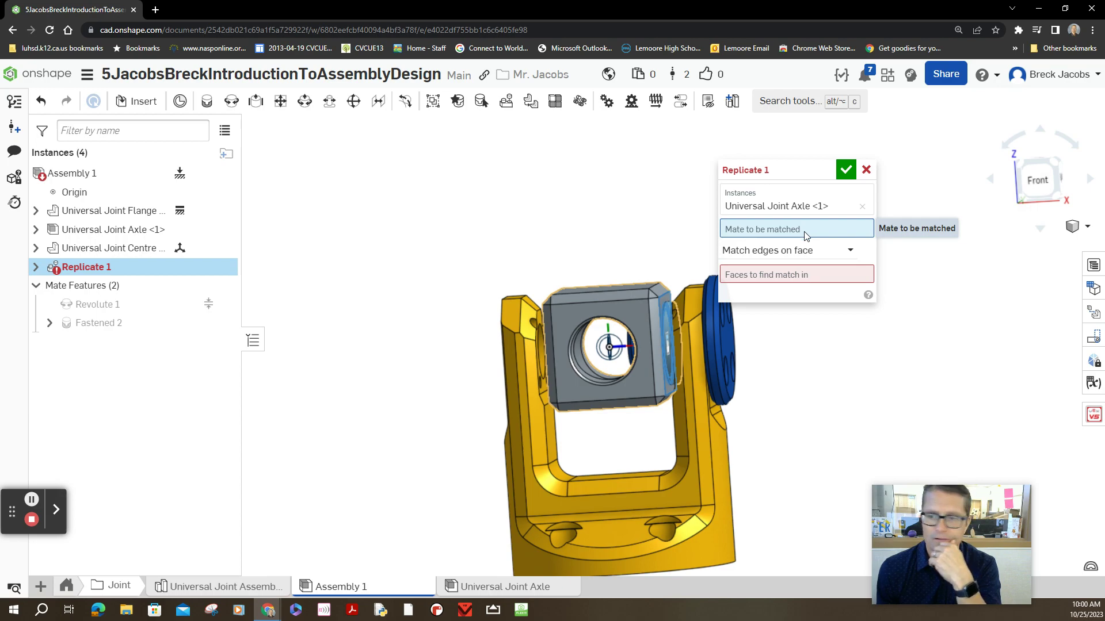
click(836, 249)
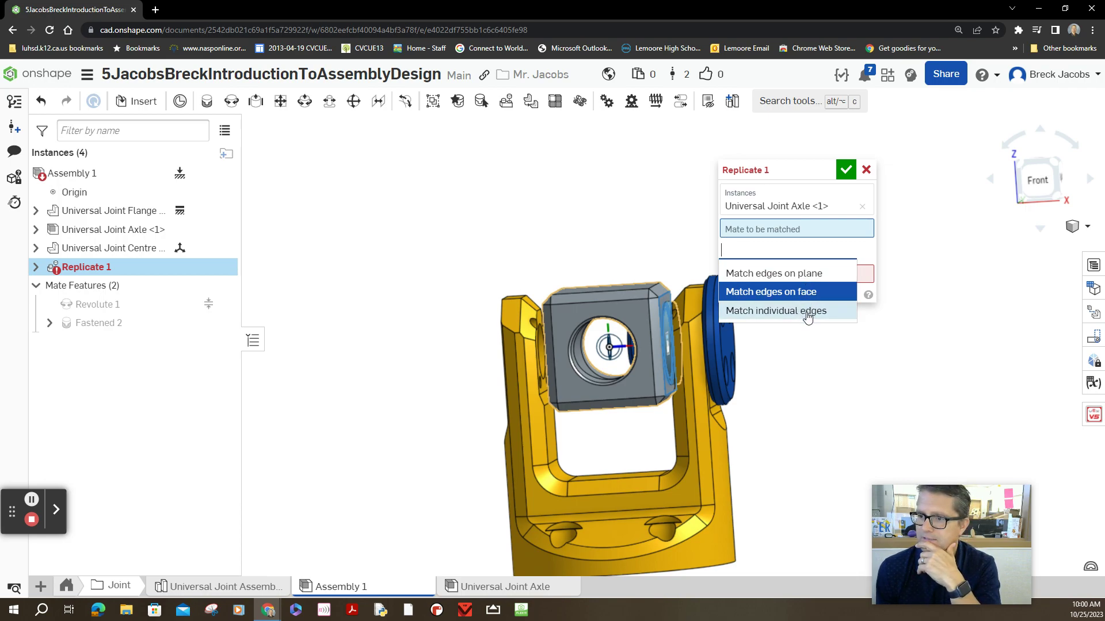
click(841, 338)
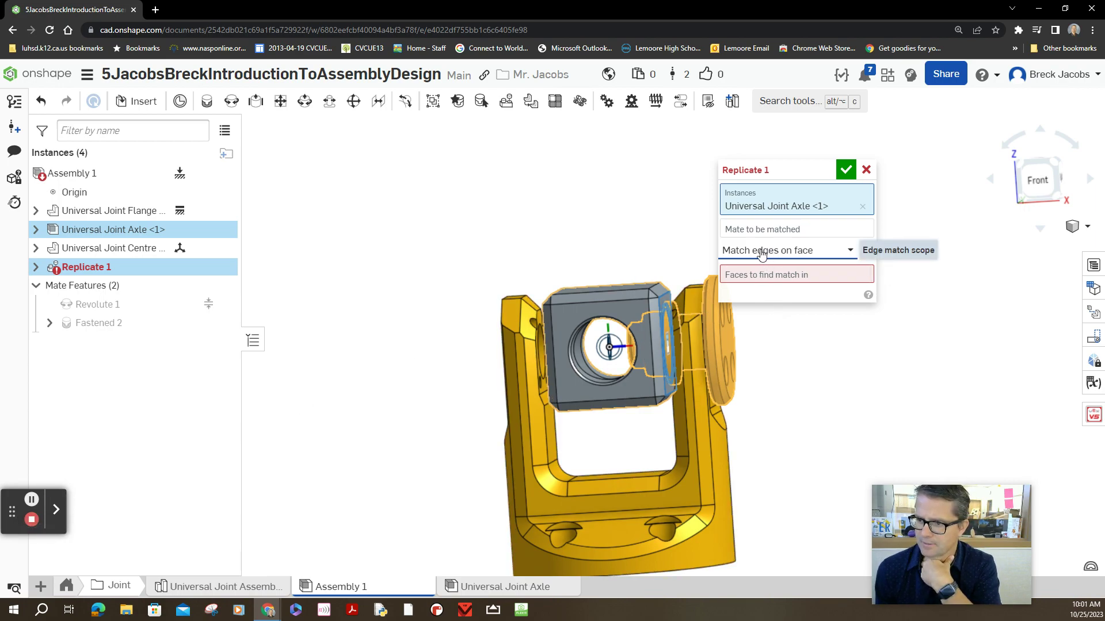
click(799, 251)
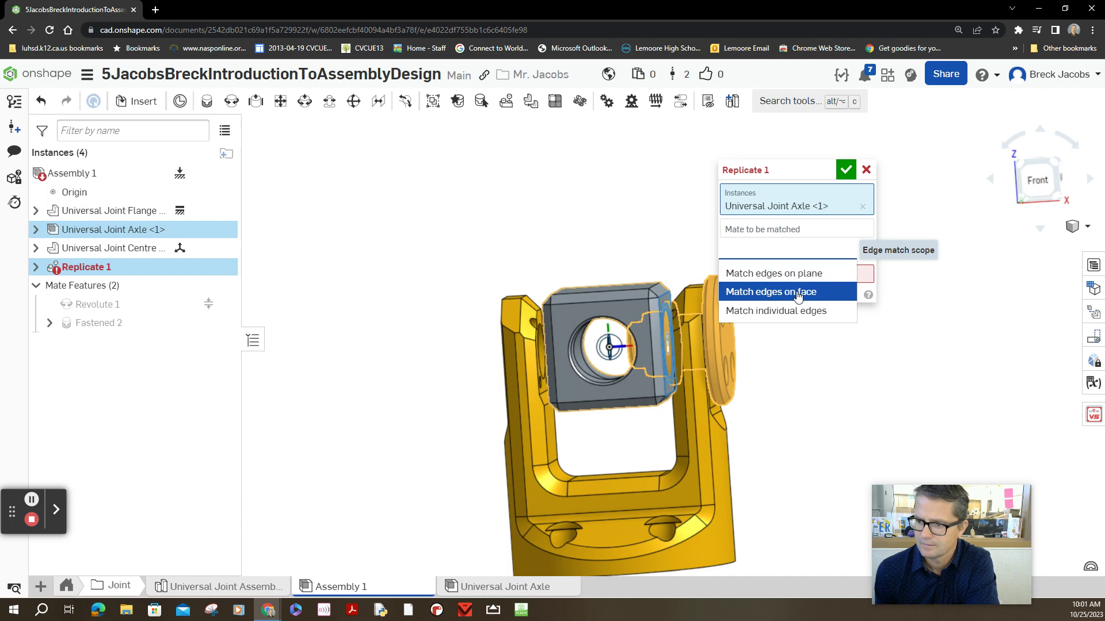
click(798, 292)
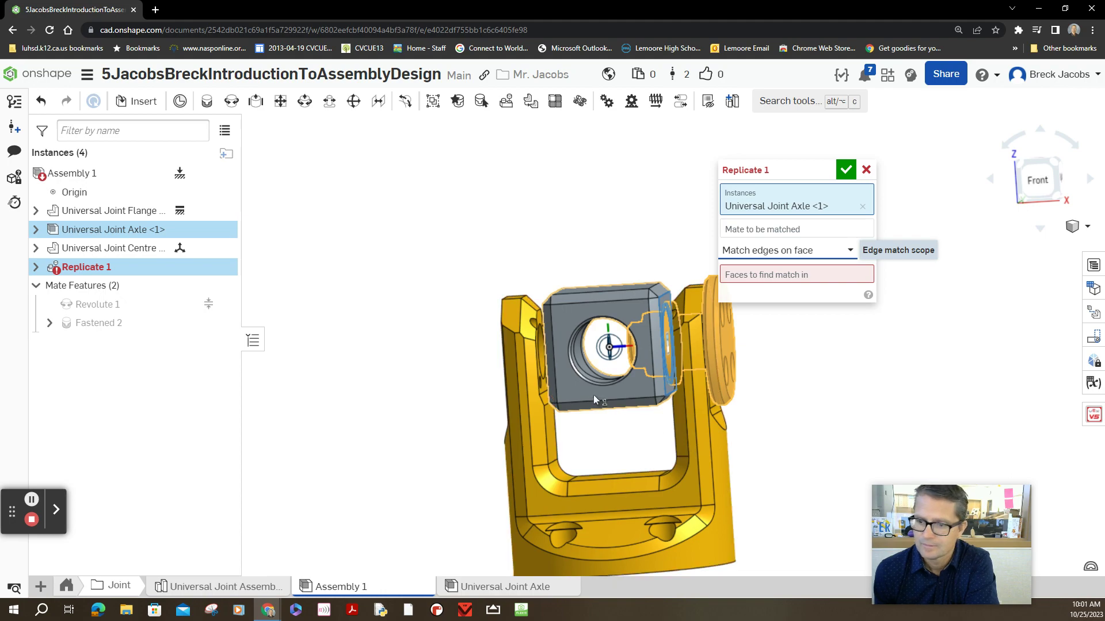
Select the front face and a second centre-block face as faces to find matches in.
right_drag(493, 215, 501, 247)
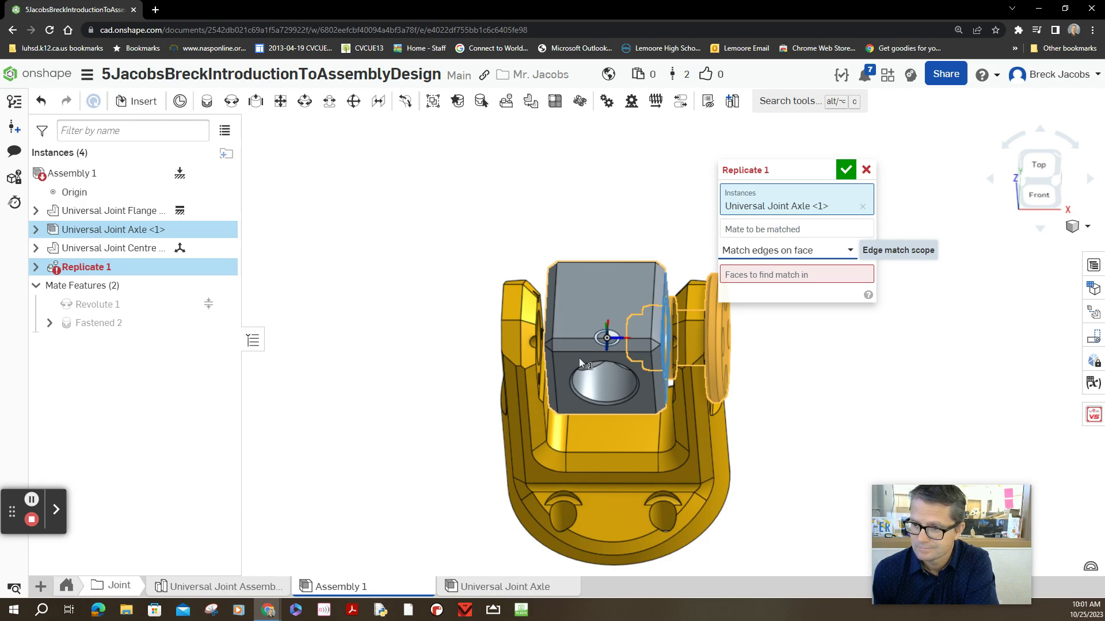
click(772, 277)
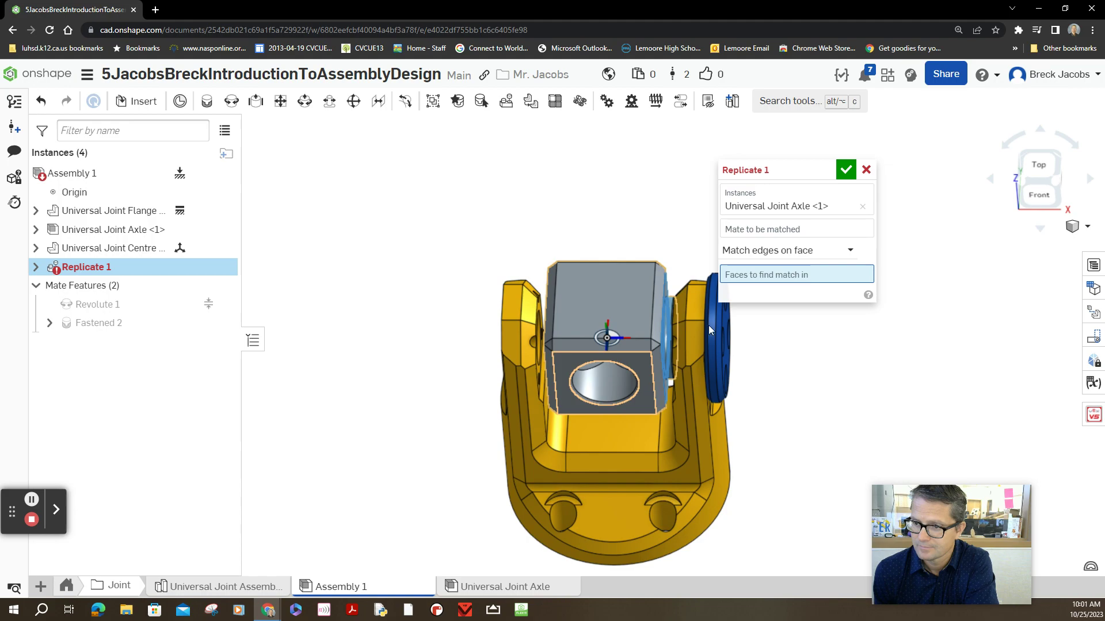
click(643, 369)
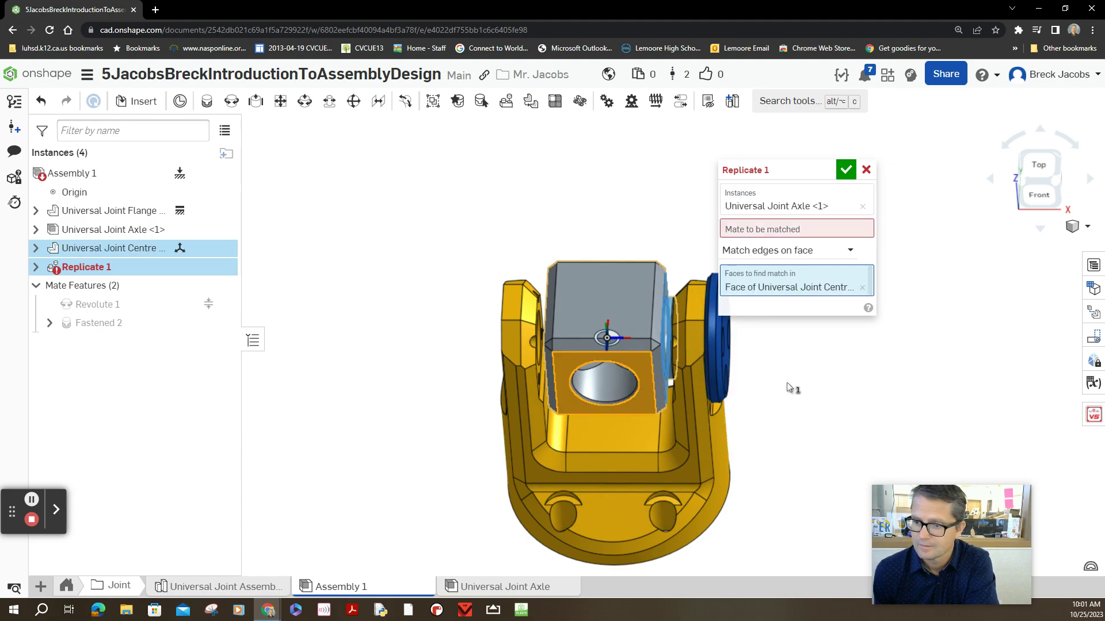
right_drag(788, 388, 665, 331)
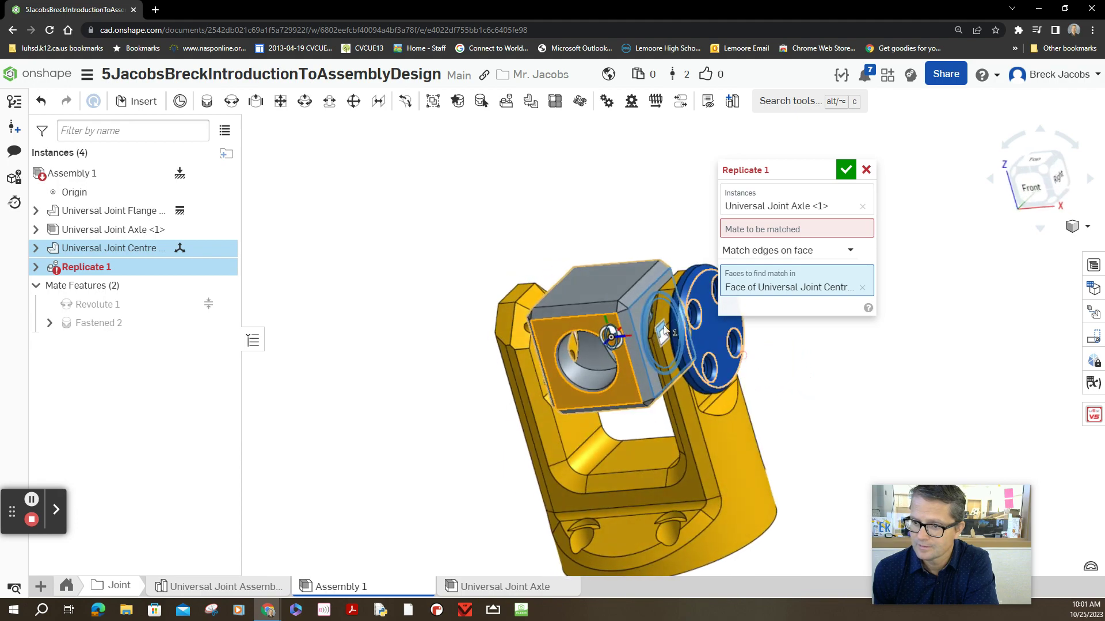
scroll(631, 332, up, 2)
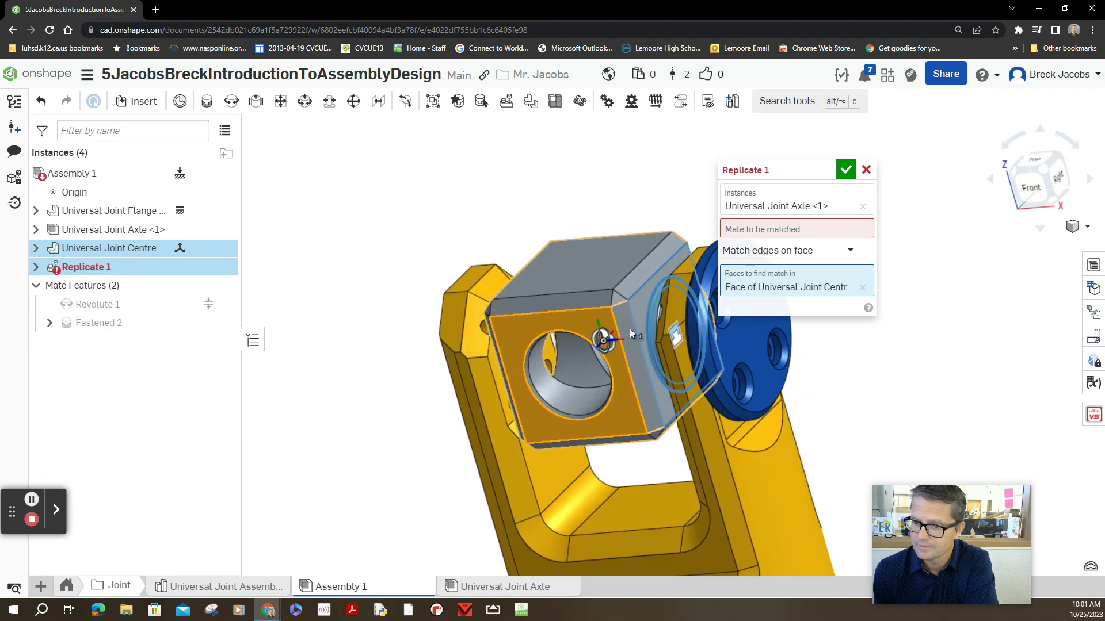
scroll(630, 329, up, 3)
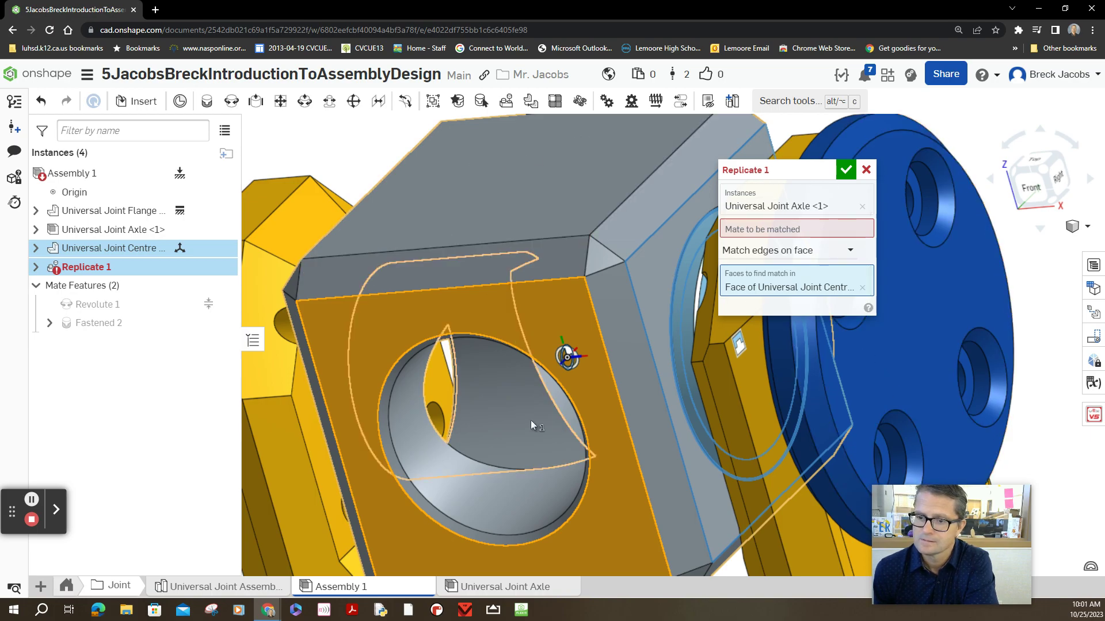
right_drag(1039, 313, 967, 382)
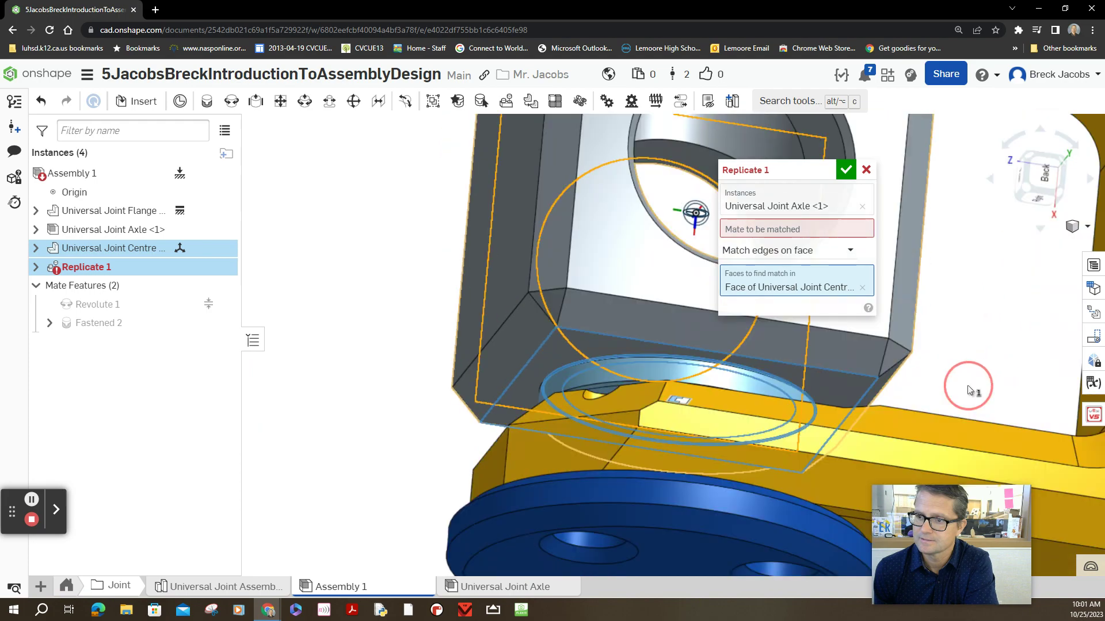
click(640, 264)
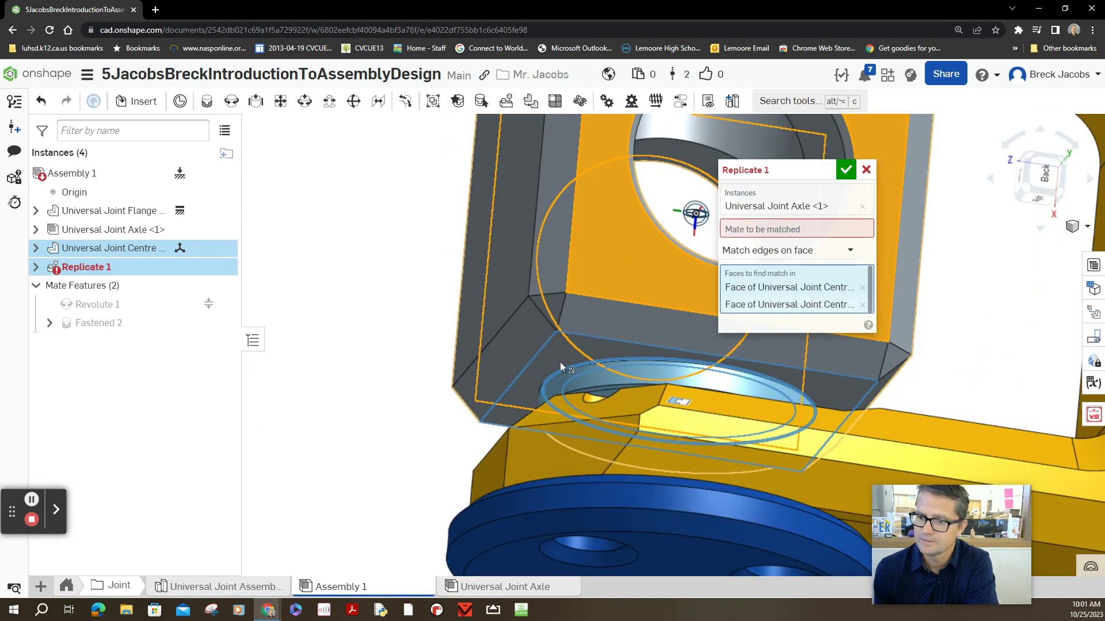
Add a third centre-block face, then move on to choosing the mate to be matched.
mouse_move(373, 410)
right_down()
mouse_move(426, 270)
mouse_move(399, 277)
right_up()
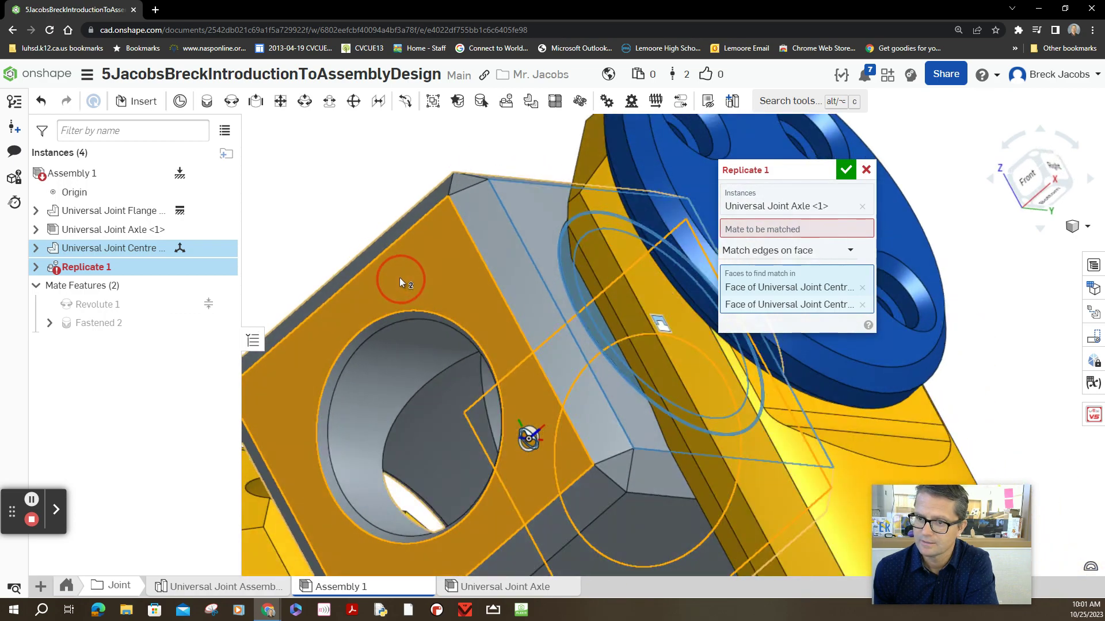
click(529, 217)
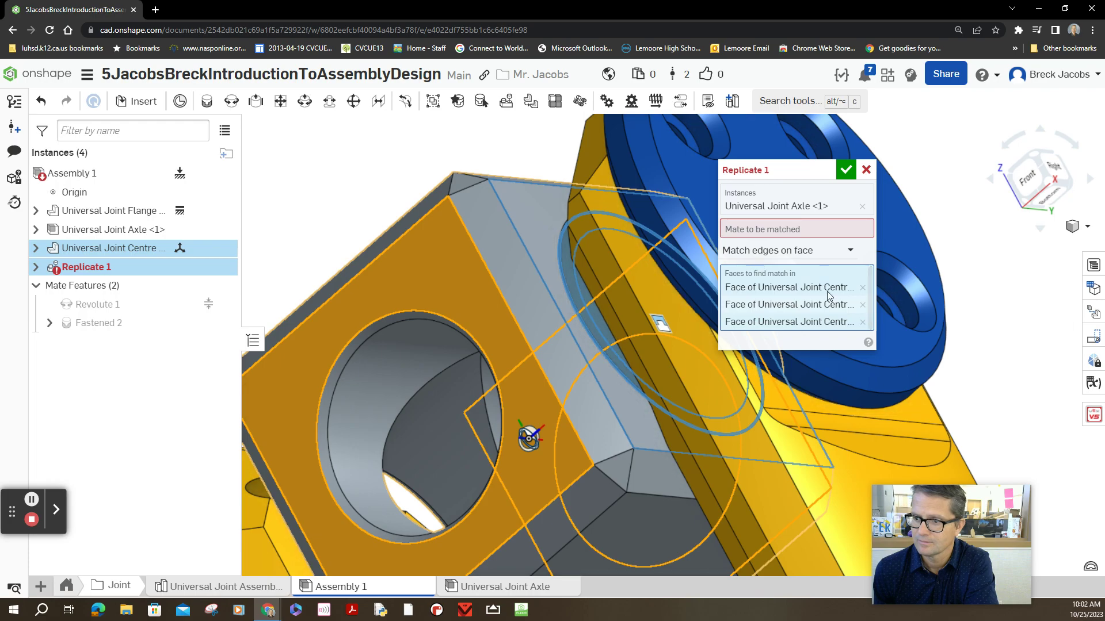
scroll(401, 164, down, 3)
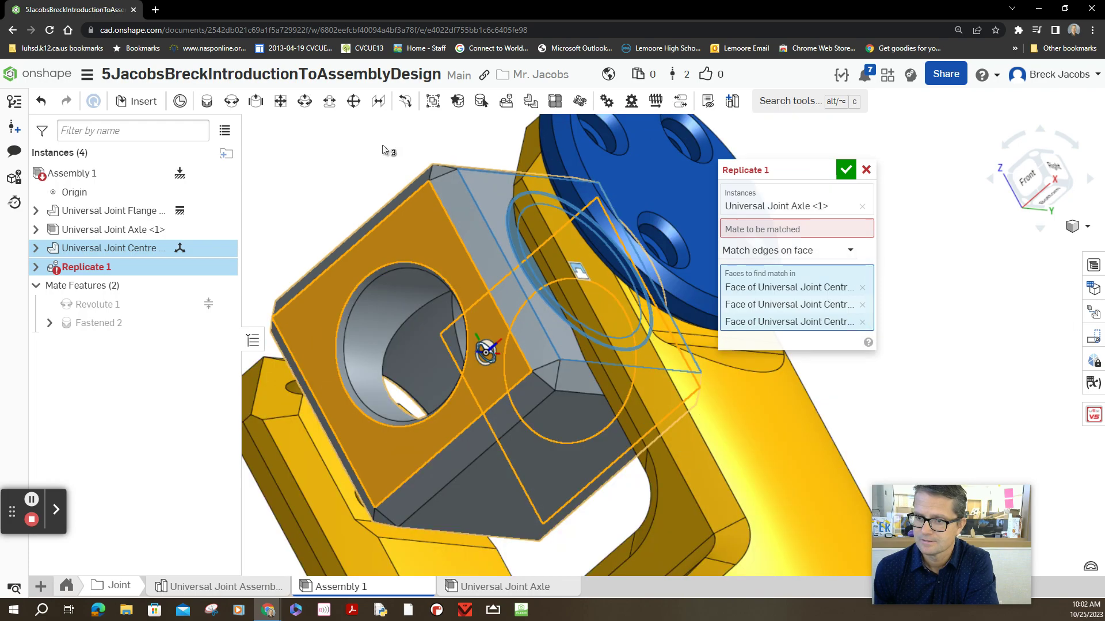
scroll(401, 164, down, 2)
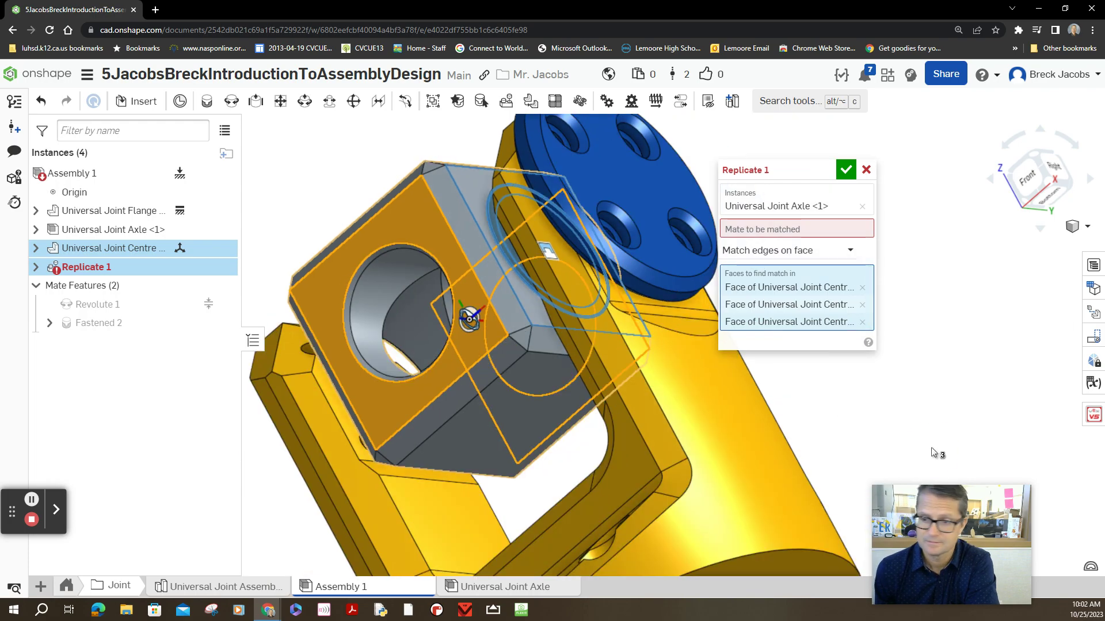
right_drag(933, 453, 930, 469)
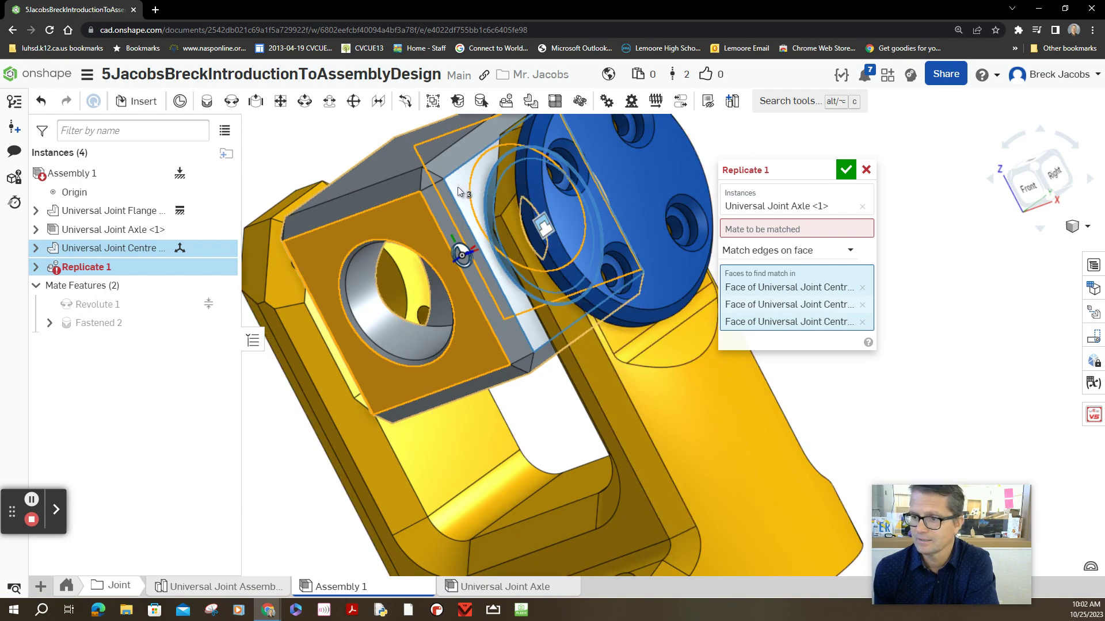
click(793, 230)
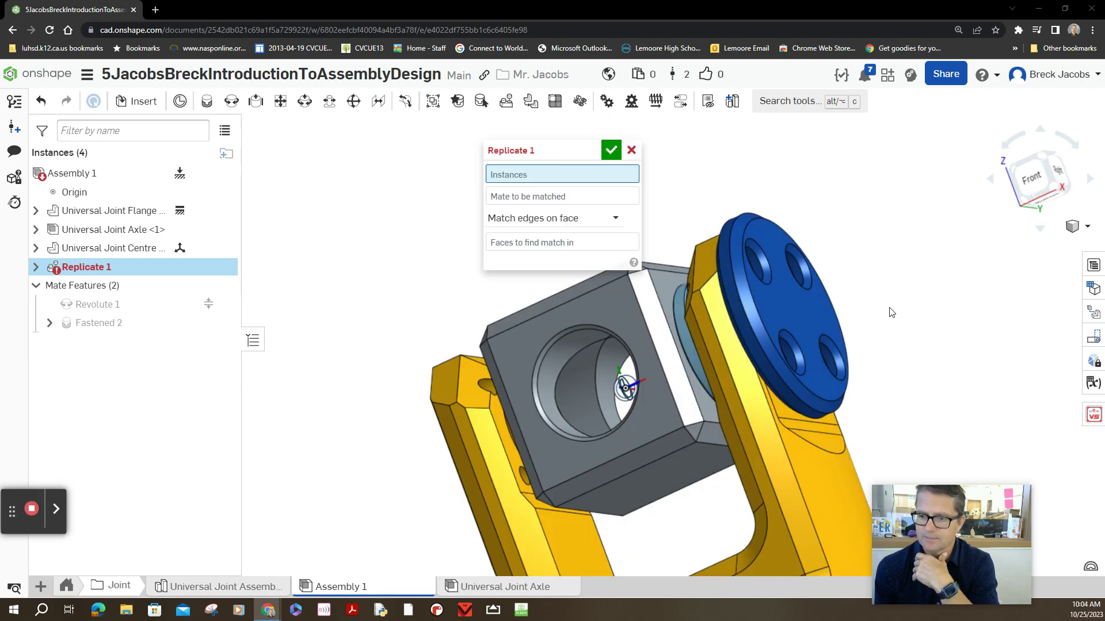
Move the Replicate dialog aside and choose Universal Joint Axle <1> as the instance.
mouse_move(891, 314)
right_down()
mouse_move(884, 336)
mouse_move(868, 313)
right_up()
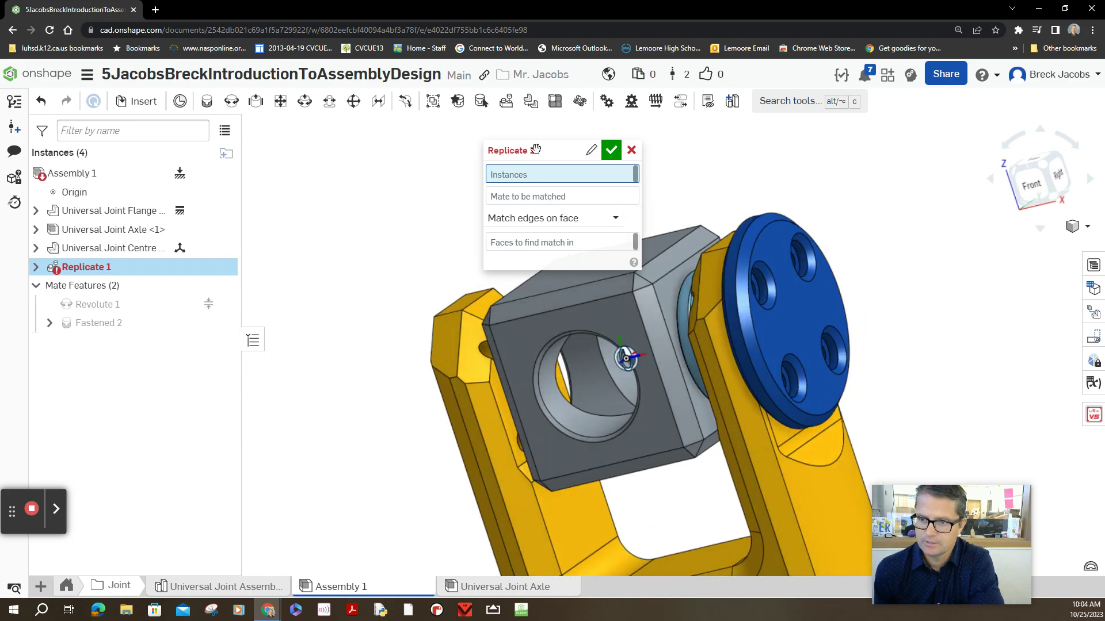
drag(524, 151, 371, 145)
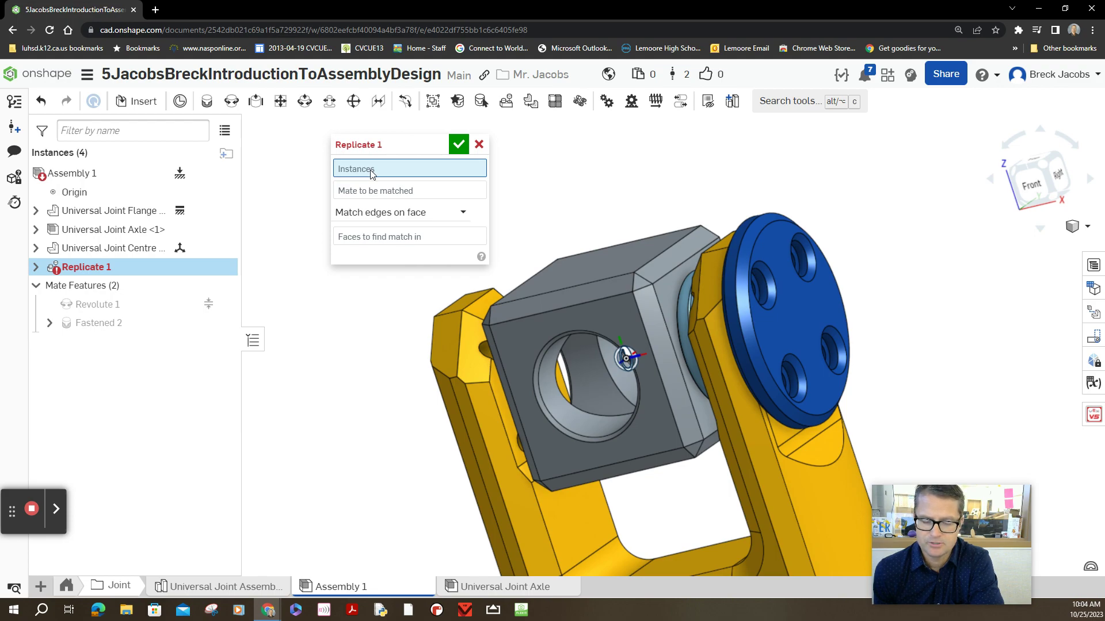
mouse_move(112, 229)
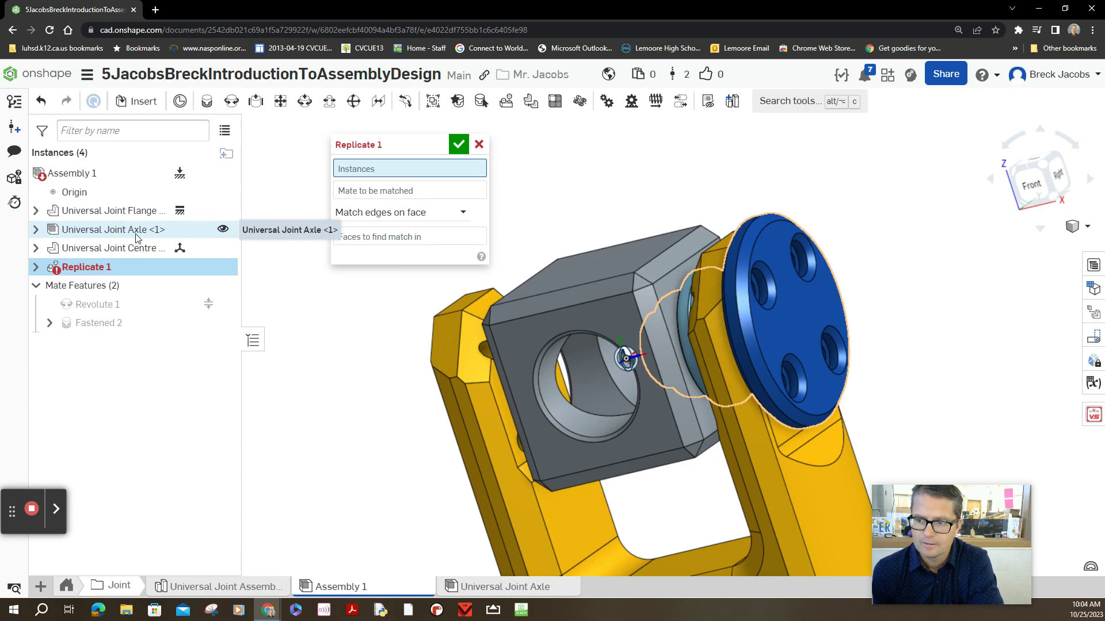
click(137, 233)
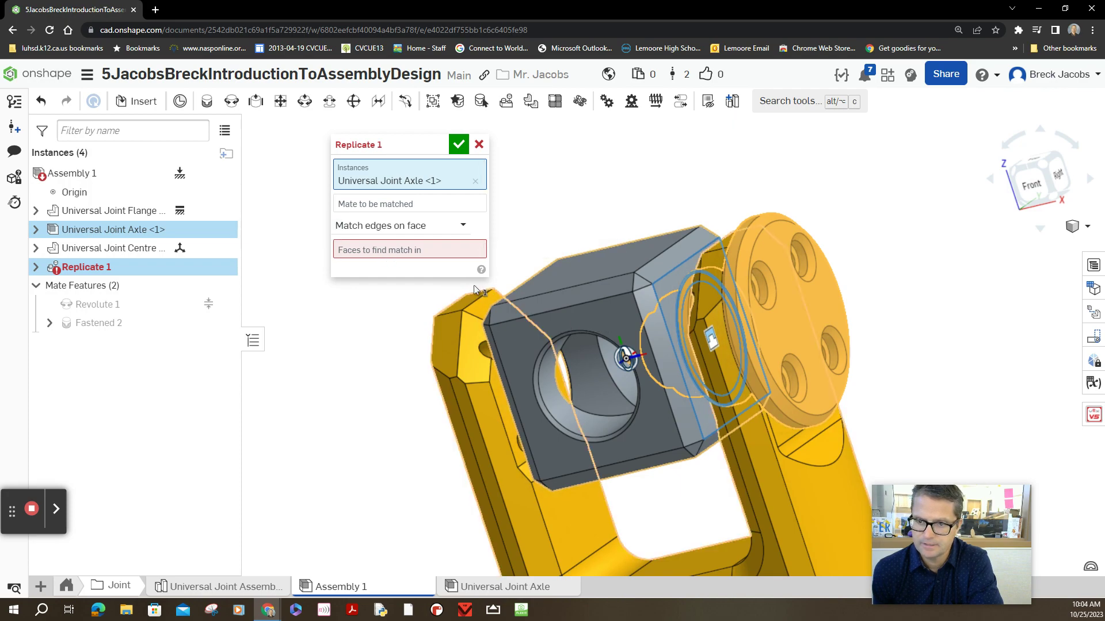
Select three centre-block faces to find matches in, then look into the block's hole for the mate.
click(438, 249)
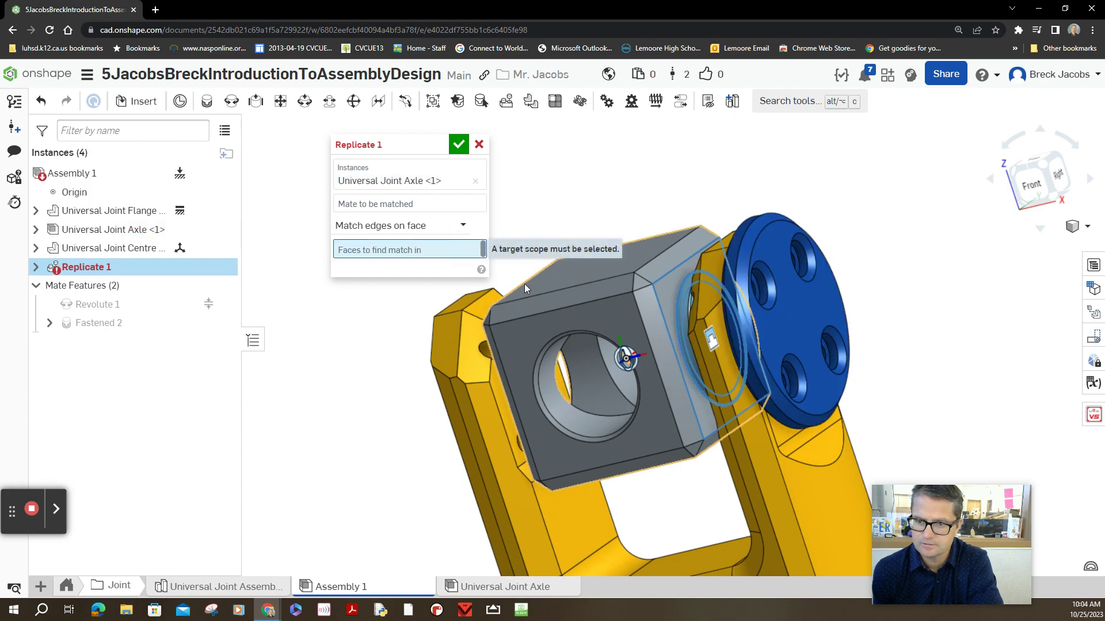
click(616, 319)
mouse_move(930, 341)
right_down()
mouse_move(925, 359)
mouse_move(828, 380)
mouse_move(789, 373)
mouse_move(769, 458)
mouse_move(768, 430)
right_up()
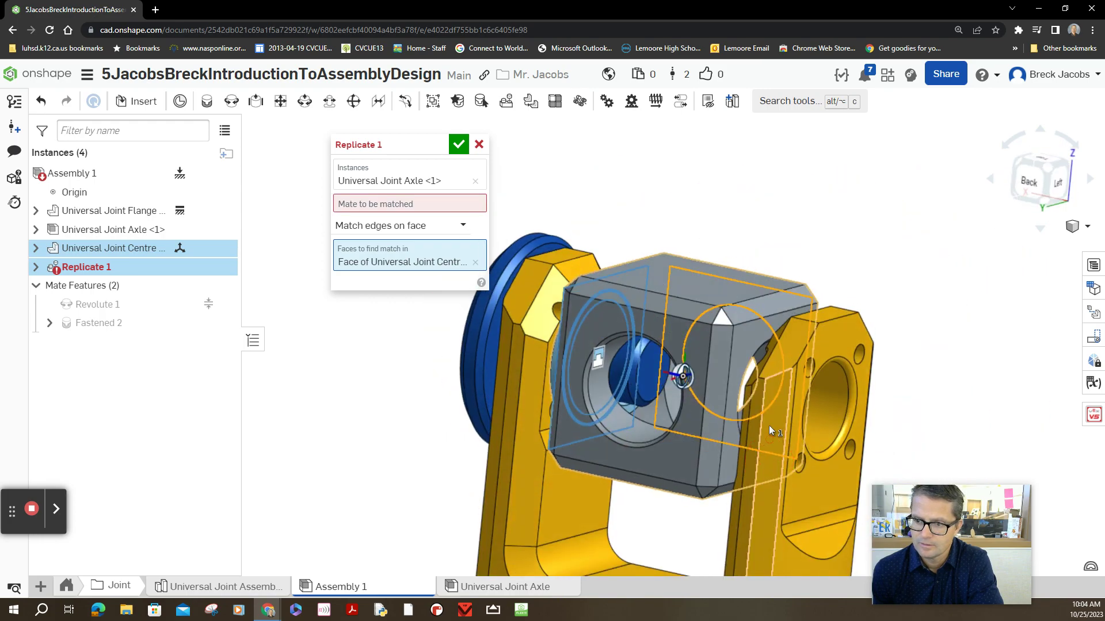
click(681, 334)
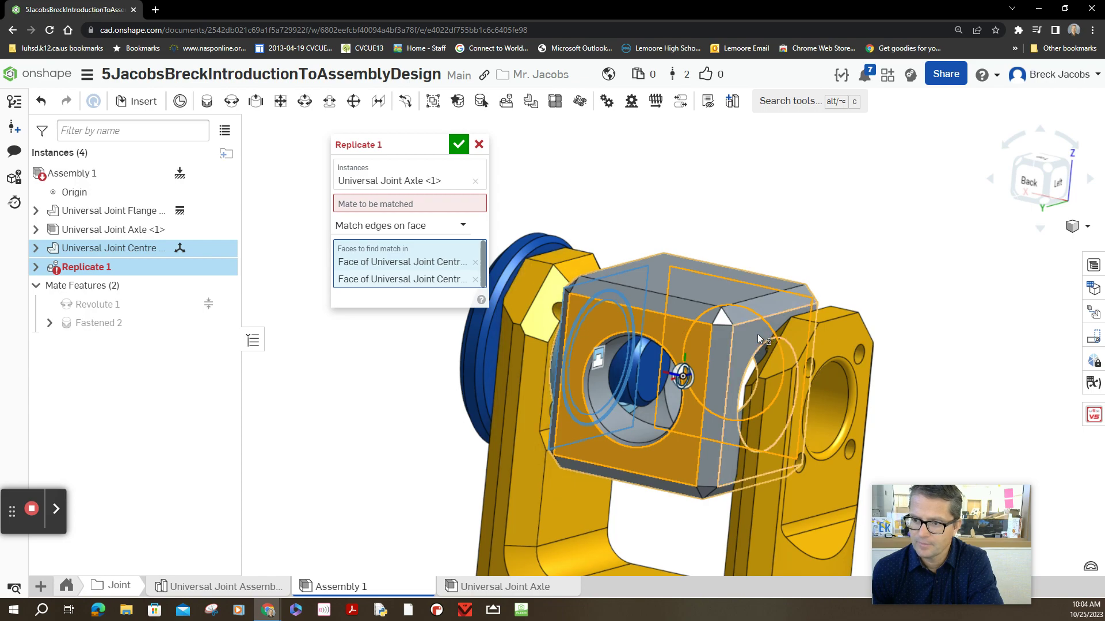
click(757, 335)
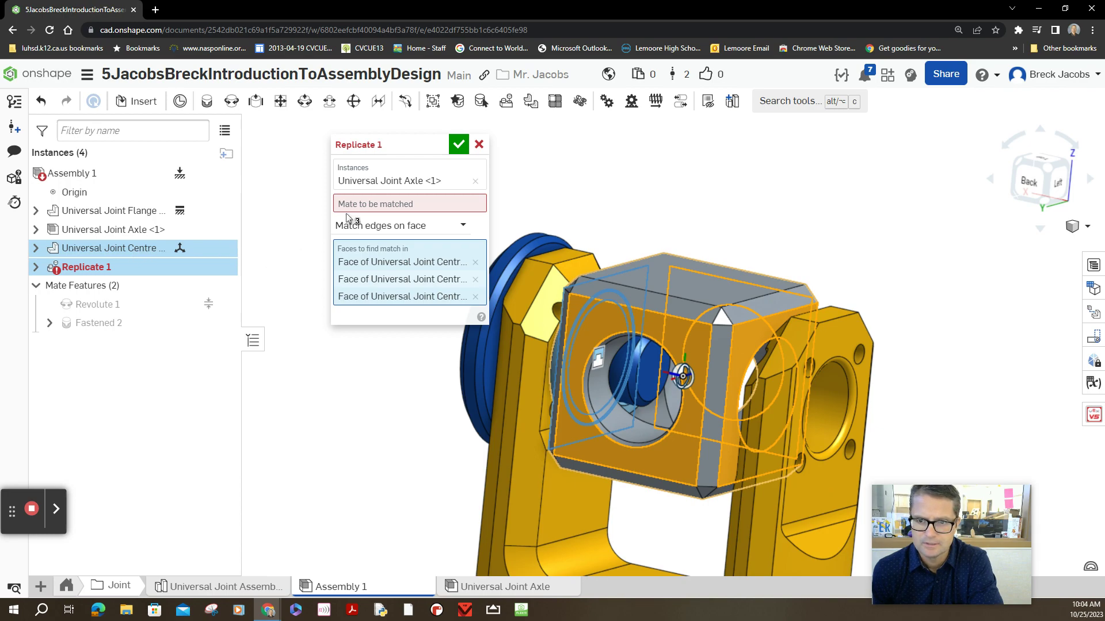
click(389, 209)
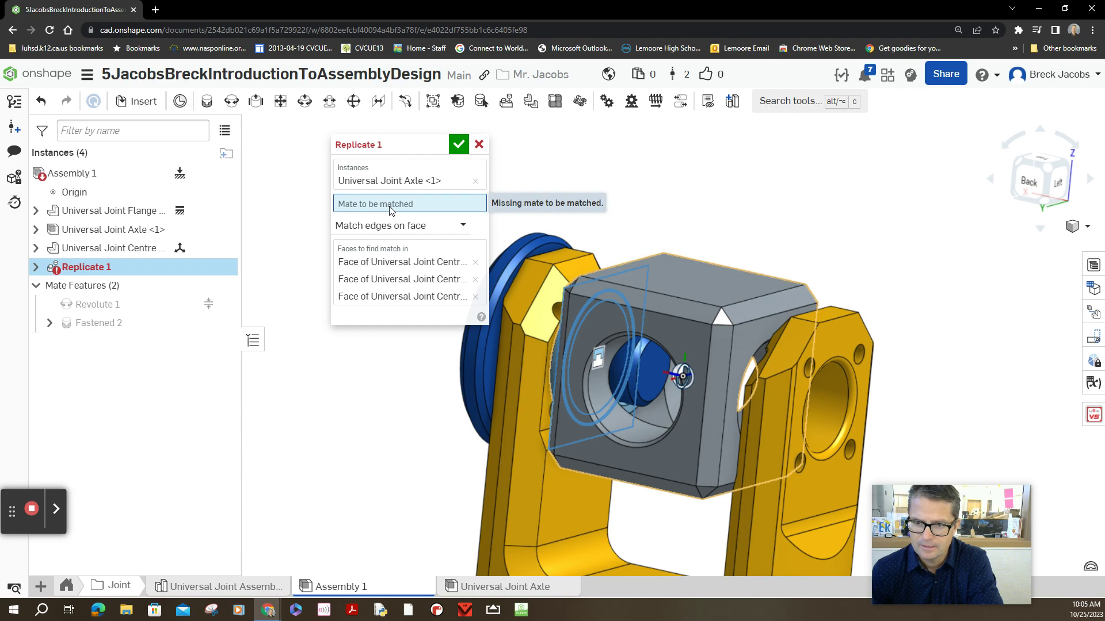
mouse_move(371, 387)
right_down()
mouse_move(395, 397)
mouse_move(369, 374)
right_up()
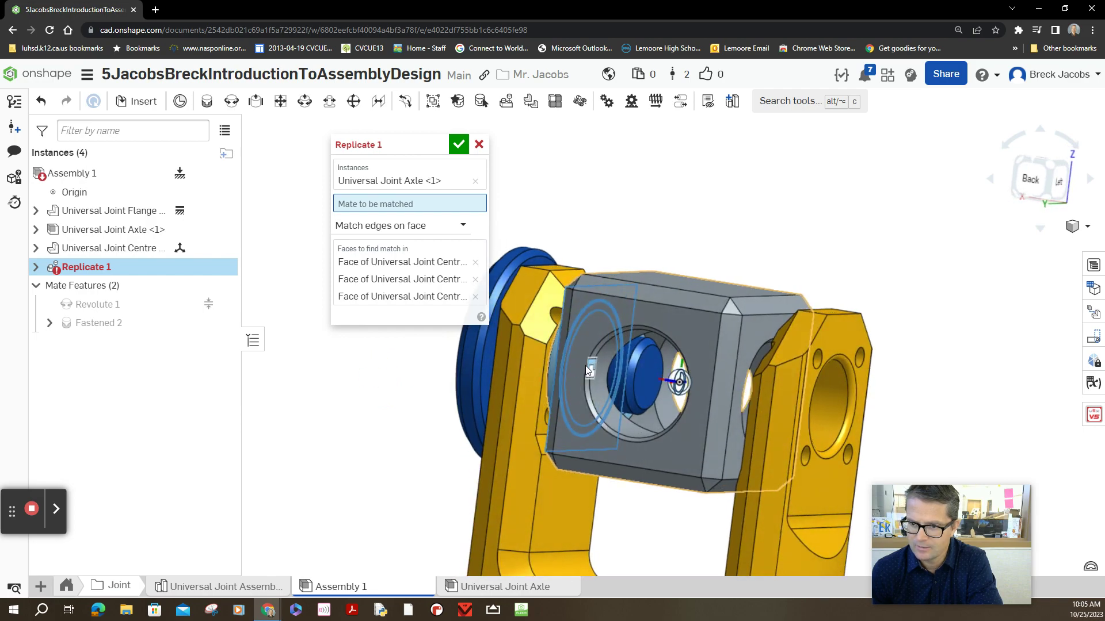
scroll(585, 370, down, 2)
scroll(598, 368, down, 3)
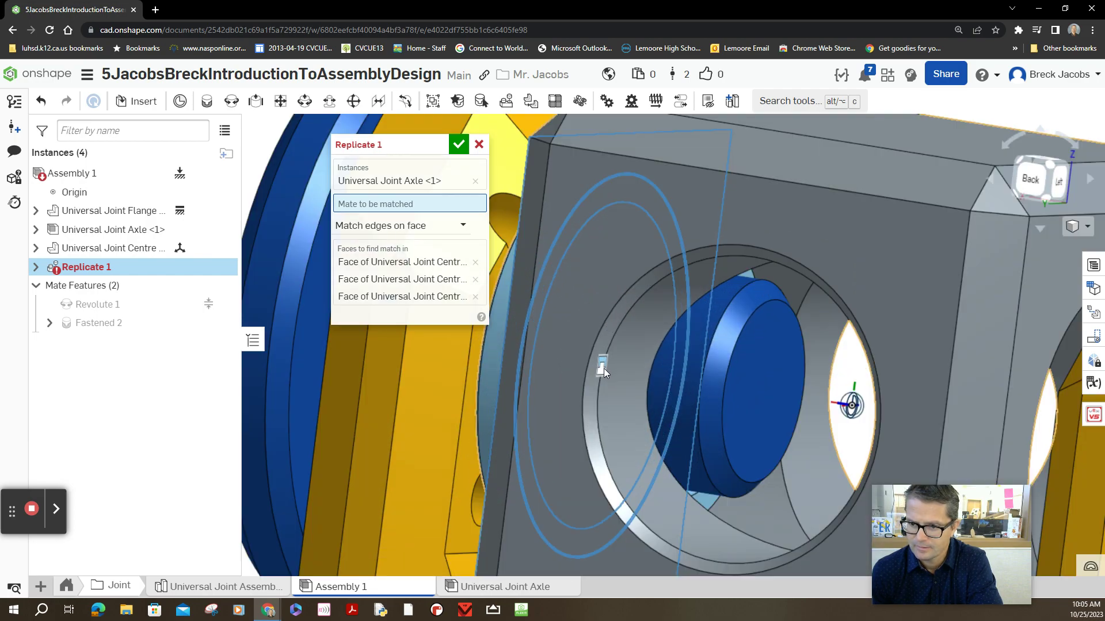
Set Fastened 2 as the mate to match, accept Replicate 1, and inspect the copied axles.
click(602, 365)
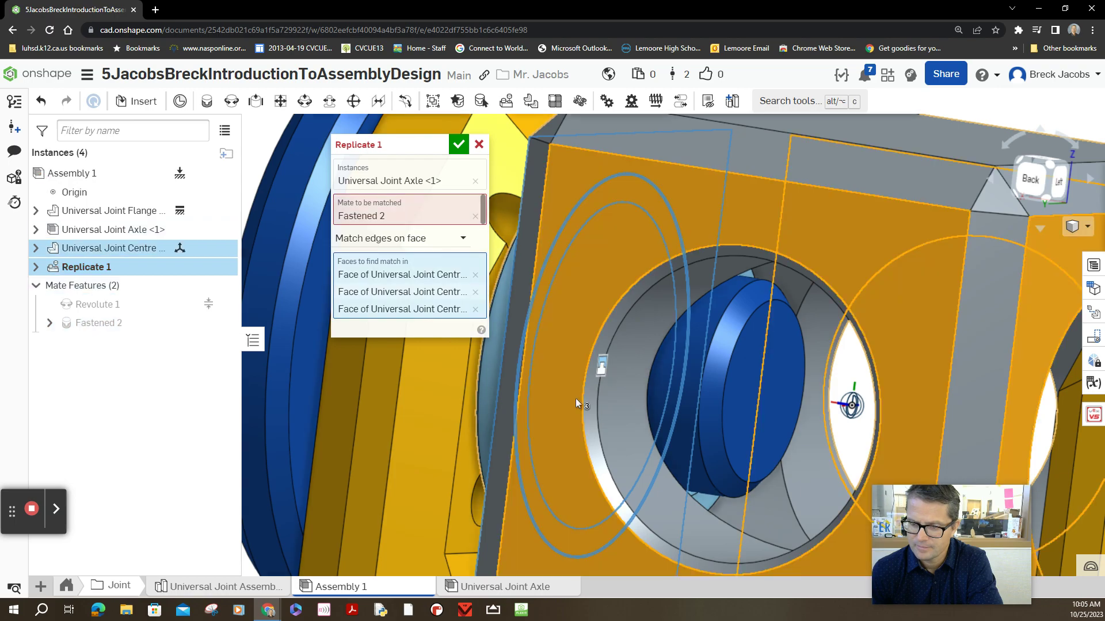
scroll(575, 399, up, 3)
scroll(561, 420, up, 2)
scroll(598, 391, up, 2)
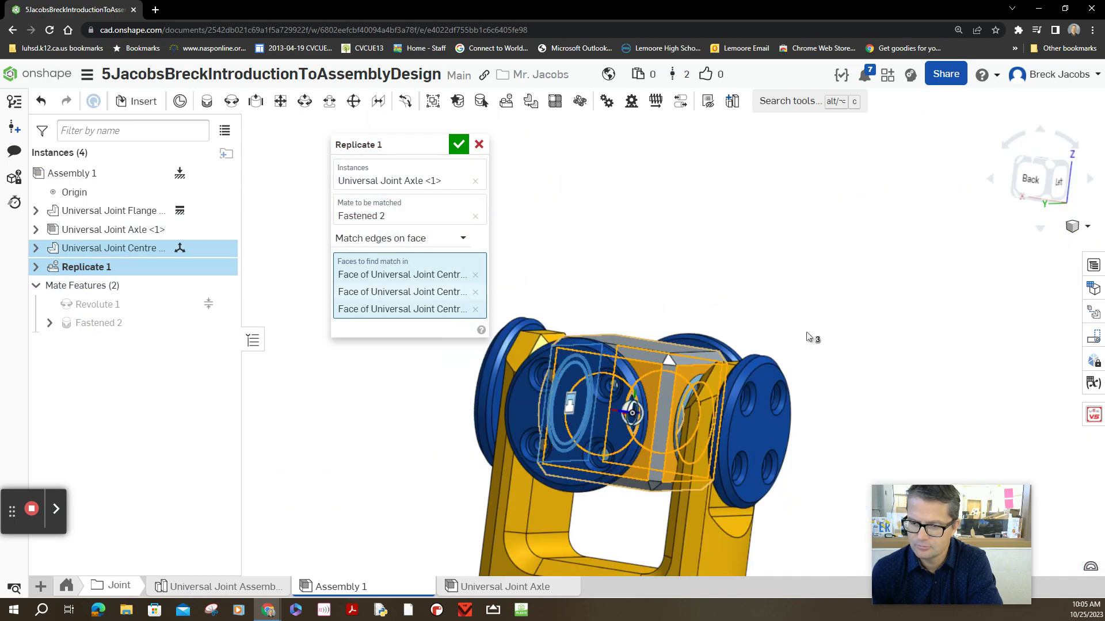
mouse_move(818, 331)
right_down()
mouse_move(805, 369)
mouse_move(802, 356)
mouse_move(778, 355)
mouse_move(769, 389)
mouse_move(798, 369)
mouse_move(791, 344)
right_up()
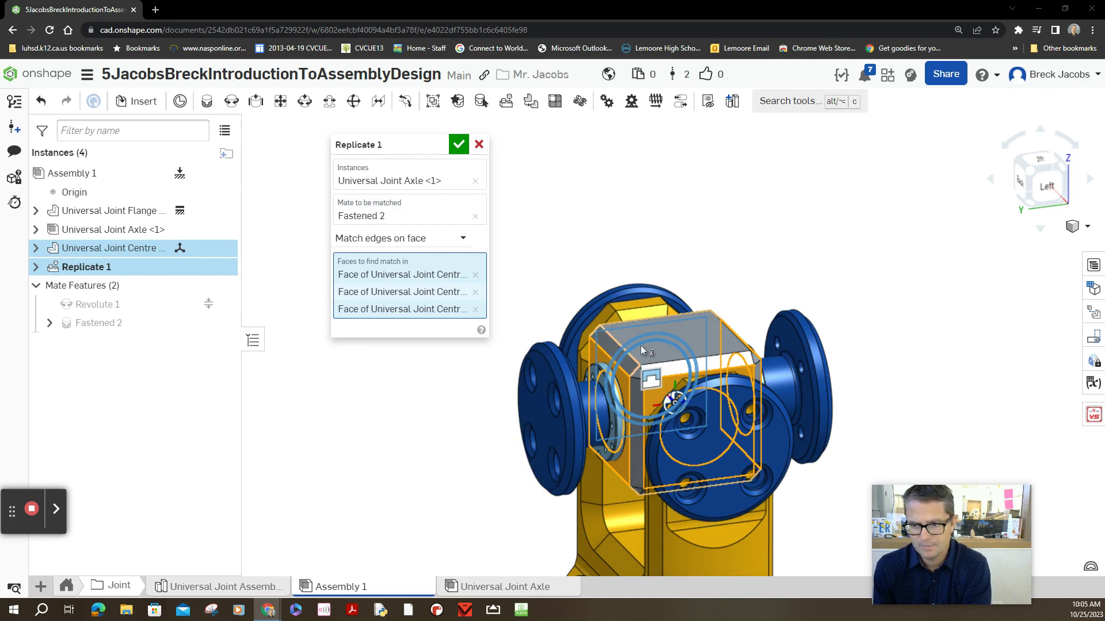
click(461, 145)
right_drag(600, 249, 571, 256)
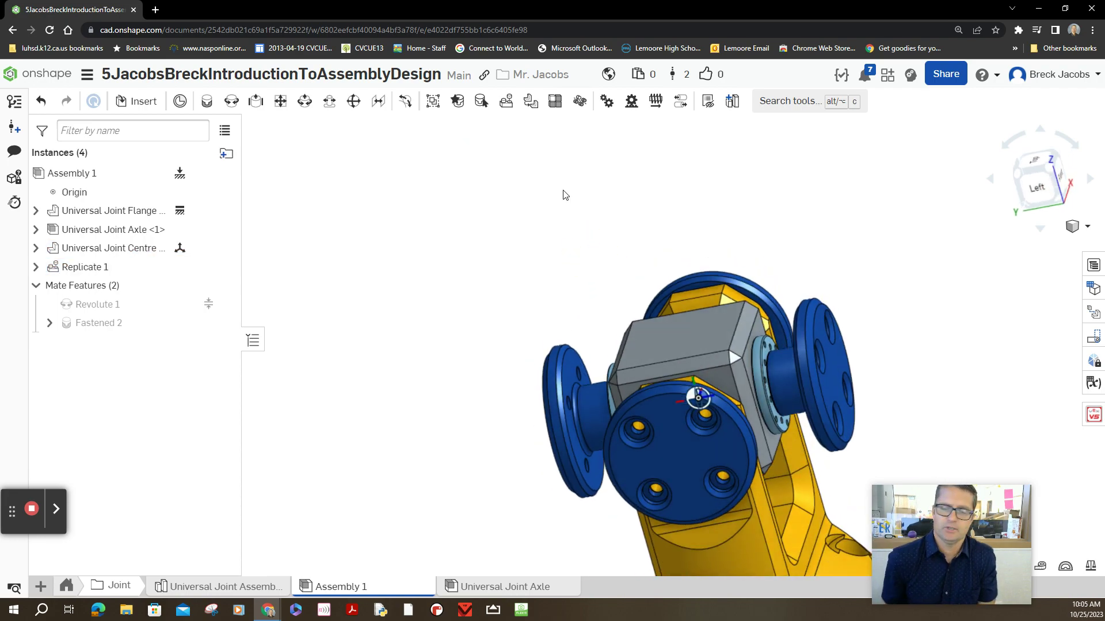